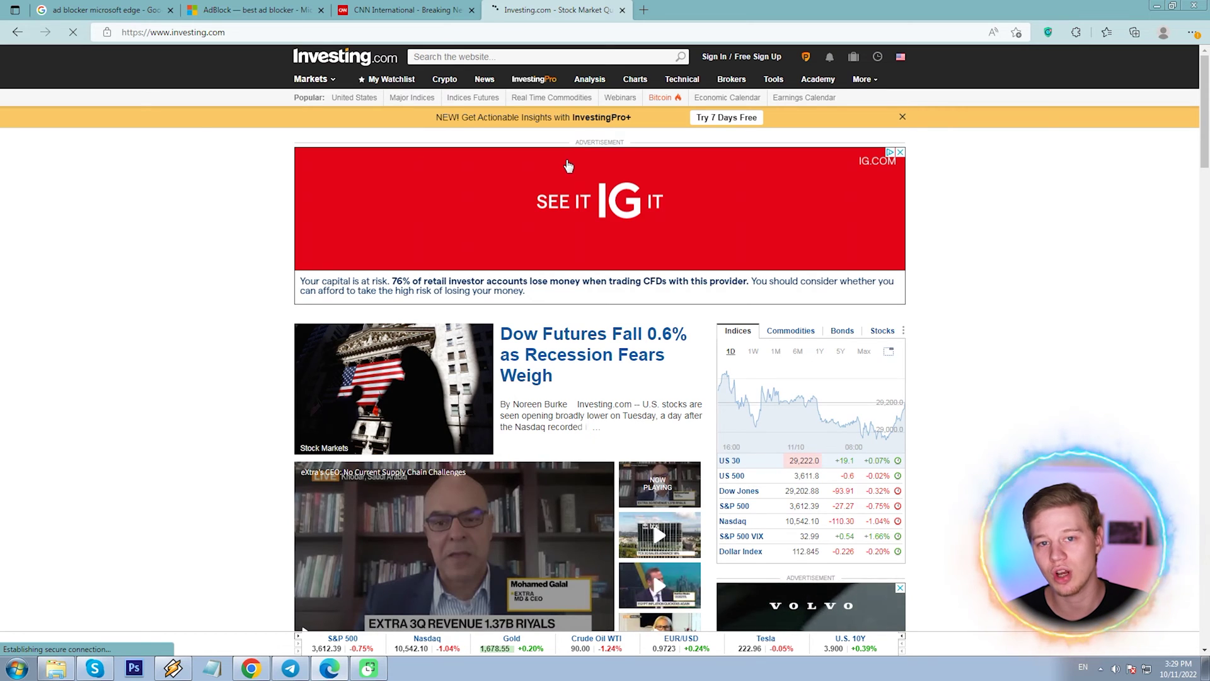
# Examine the Investing.com homepage for the advertisements displayed without an ad blocker
pyautogui.scroll(-5, 101, 202)
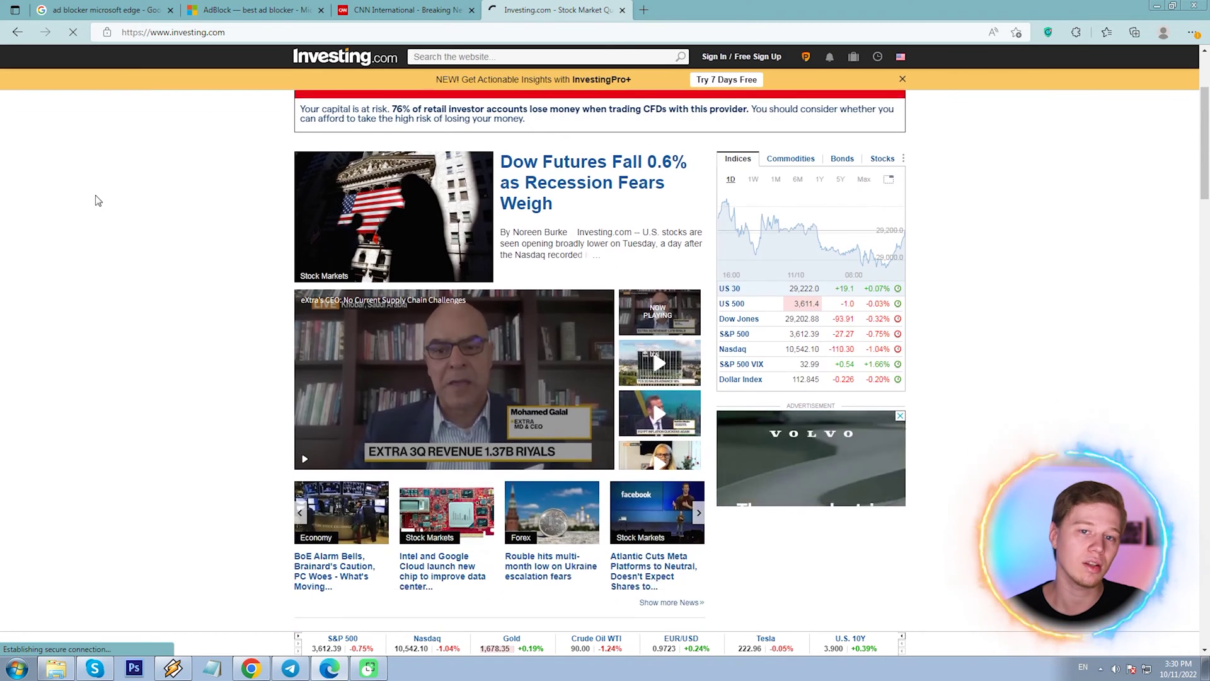
pyautogui.scroll(-10, 1009, 340)
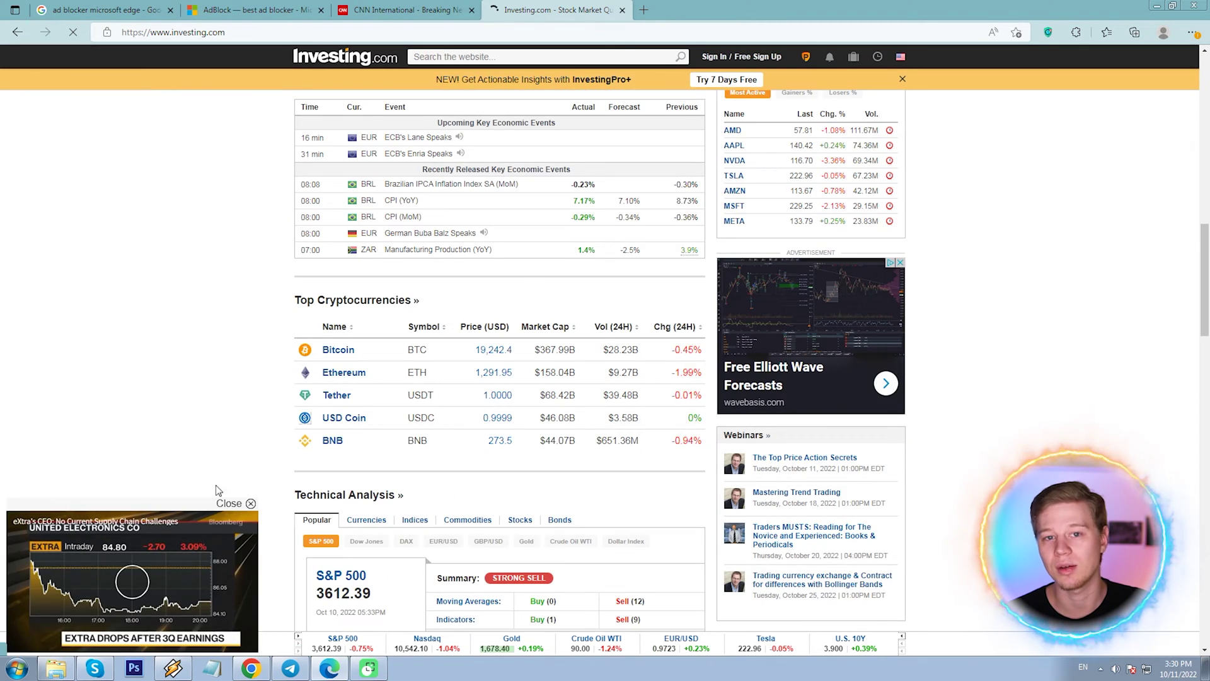
pyautogui.scroll(-2, 189, 481)
pyautogui.scroll(-4, 263, 567)
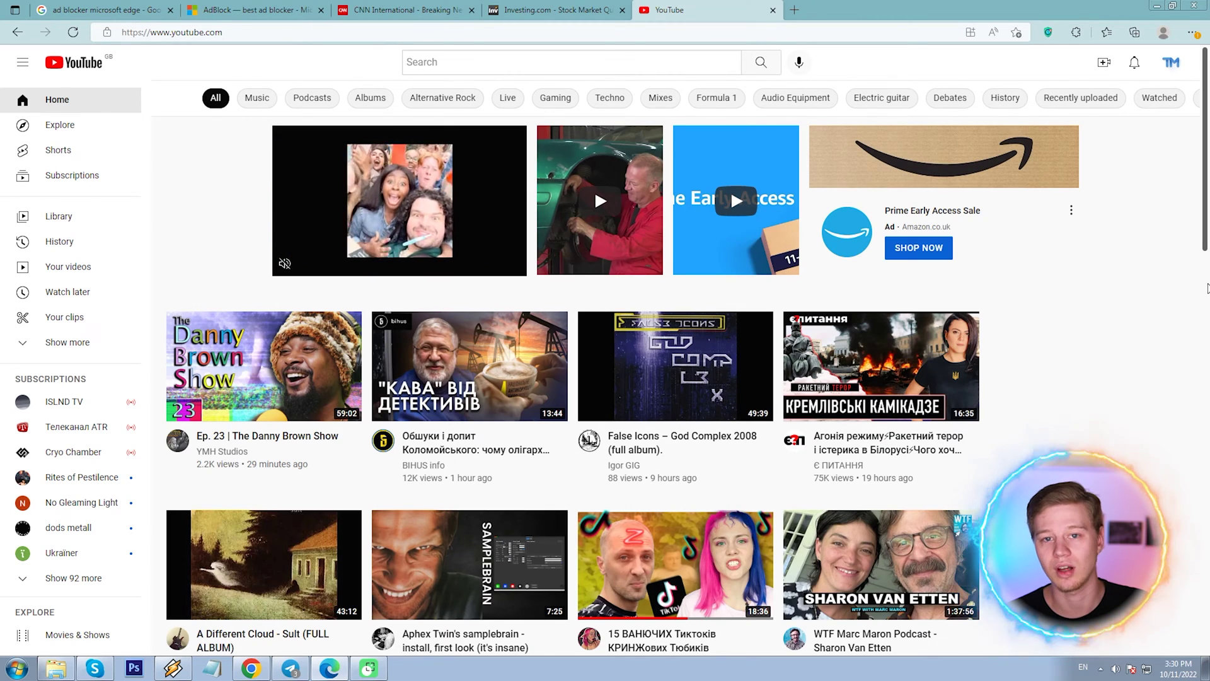
# Check the YouTube homepage and the John Danaher podcast video for ads, and adjust the playback volume
pyautogui.scroll(-4, 1197, 288)
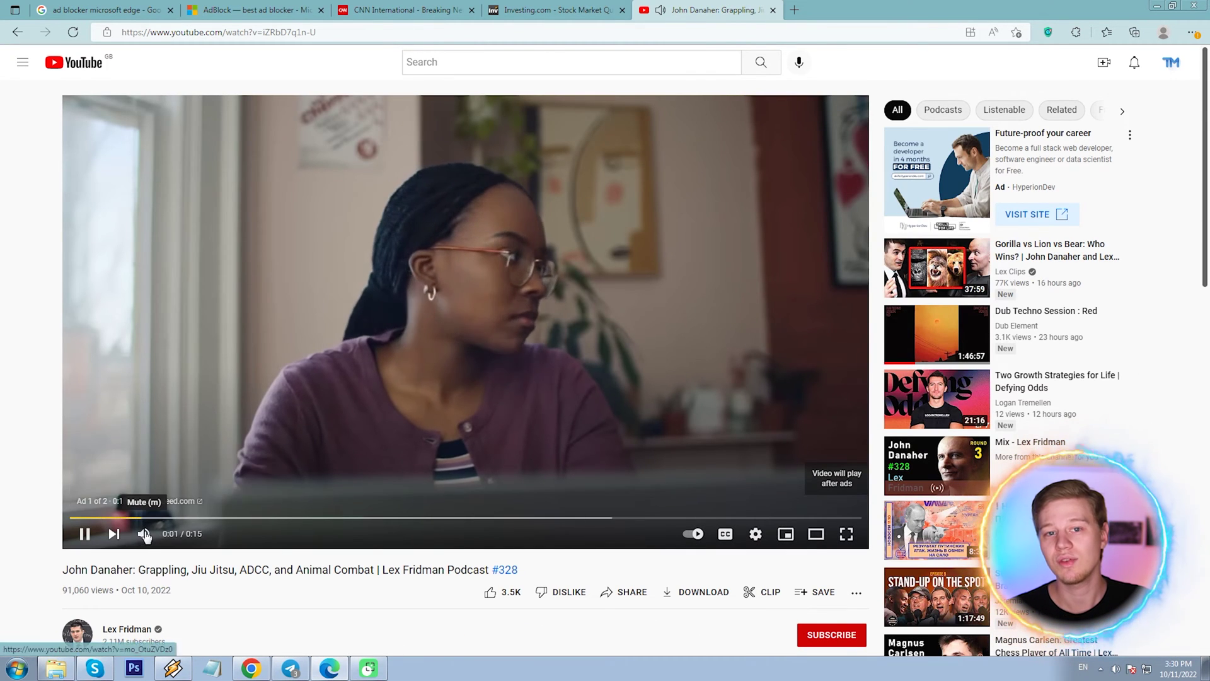
pyautogui.moveTo(173, 534)
pyautogui.moveTo(178, 534); pyautogui.dragTo(174, 535)
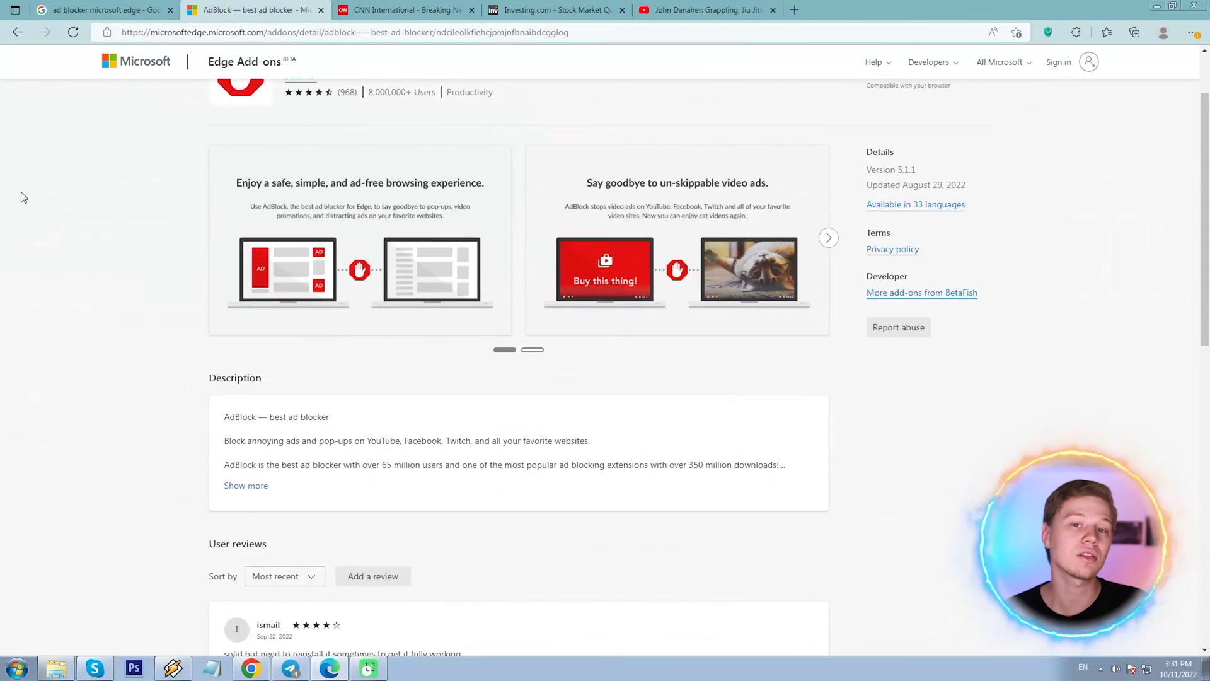
# Install the AdBlock extension from its Edge Add-ons page
pyautogui.scroll(2, 22, 195)
pyautogui.click(890, 158)
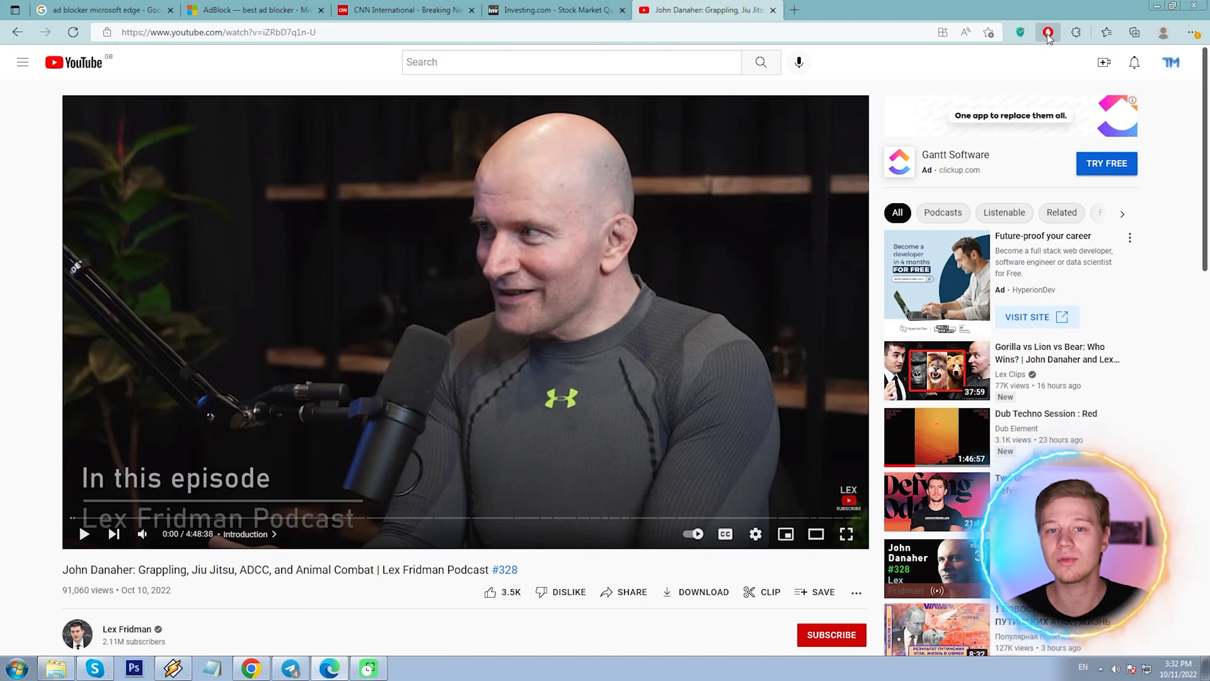
# View AdBlock's blocked-ads summary for youtube.com, reload the video page and play the video to test ad blocking
pyautogui.click(1048, 32)
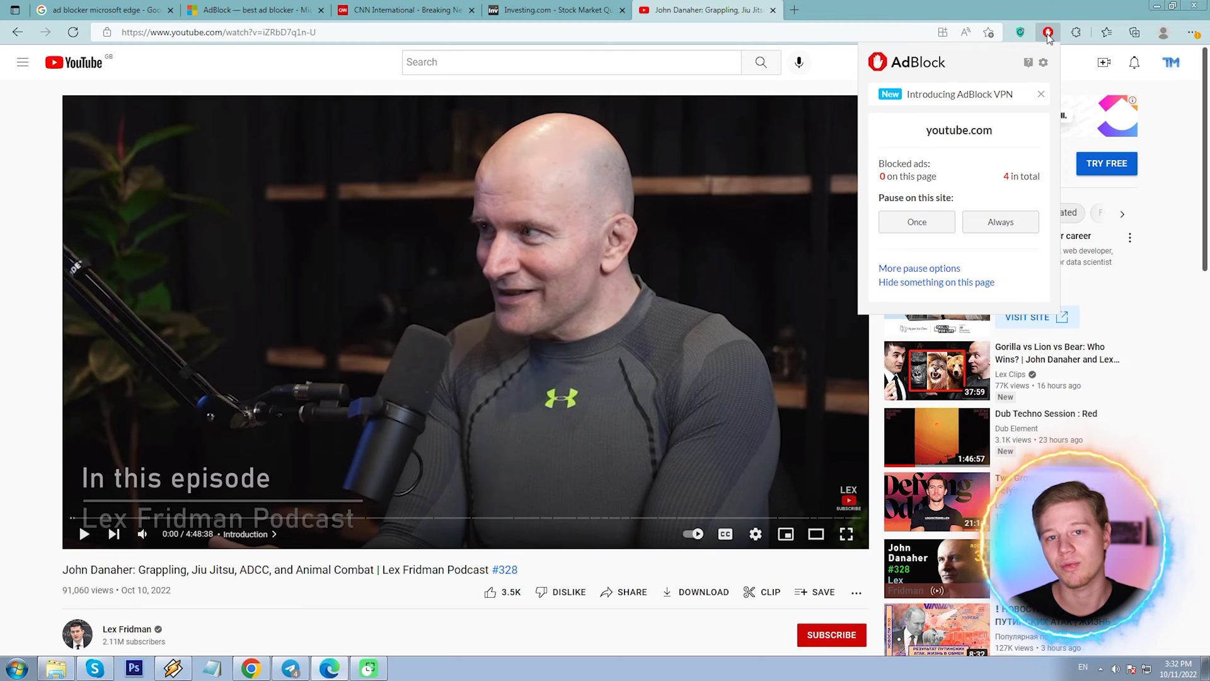
pyautogui.click(73, 32)
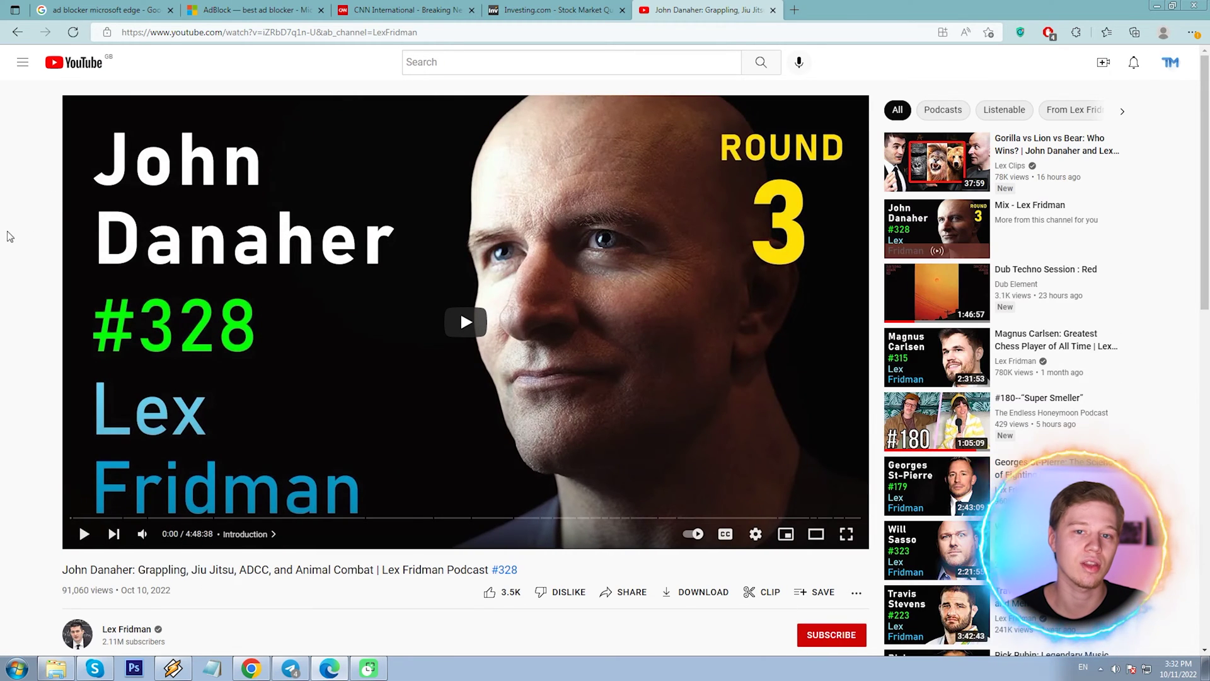
pyautogui.click(84, 533)
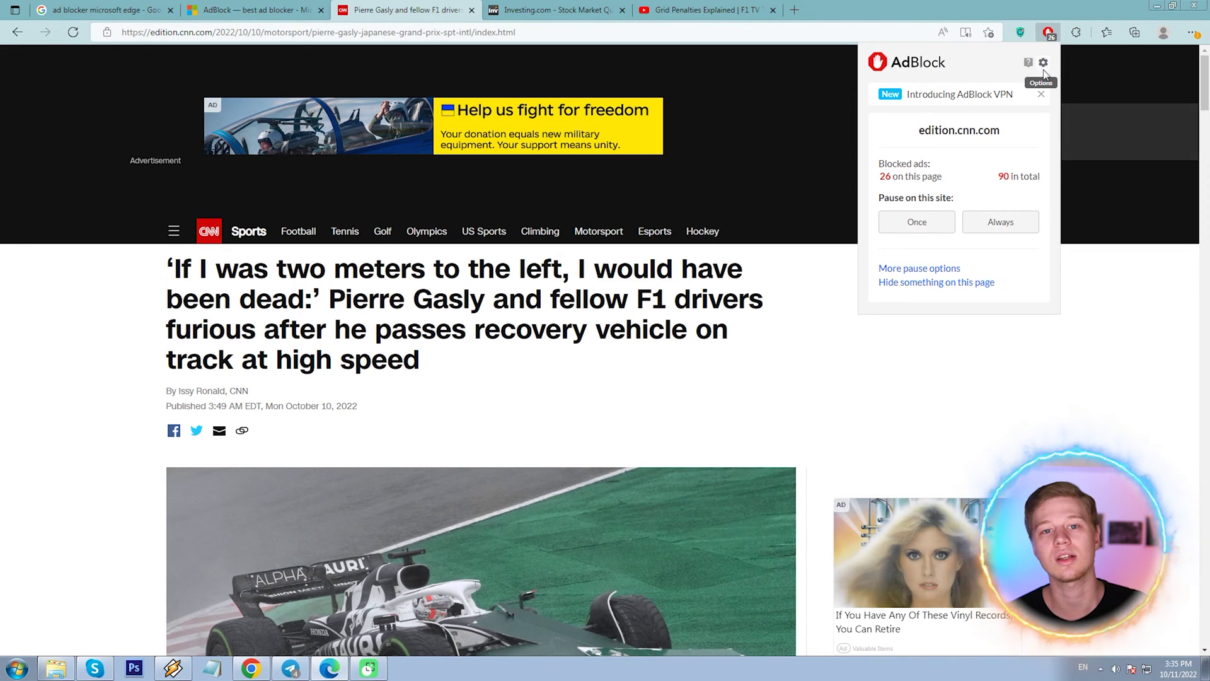
# Open AdBlock's options, disallow non-intrusive advertising and review the other general options
pyautogui.click(1040, 60)
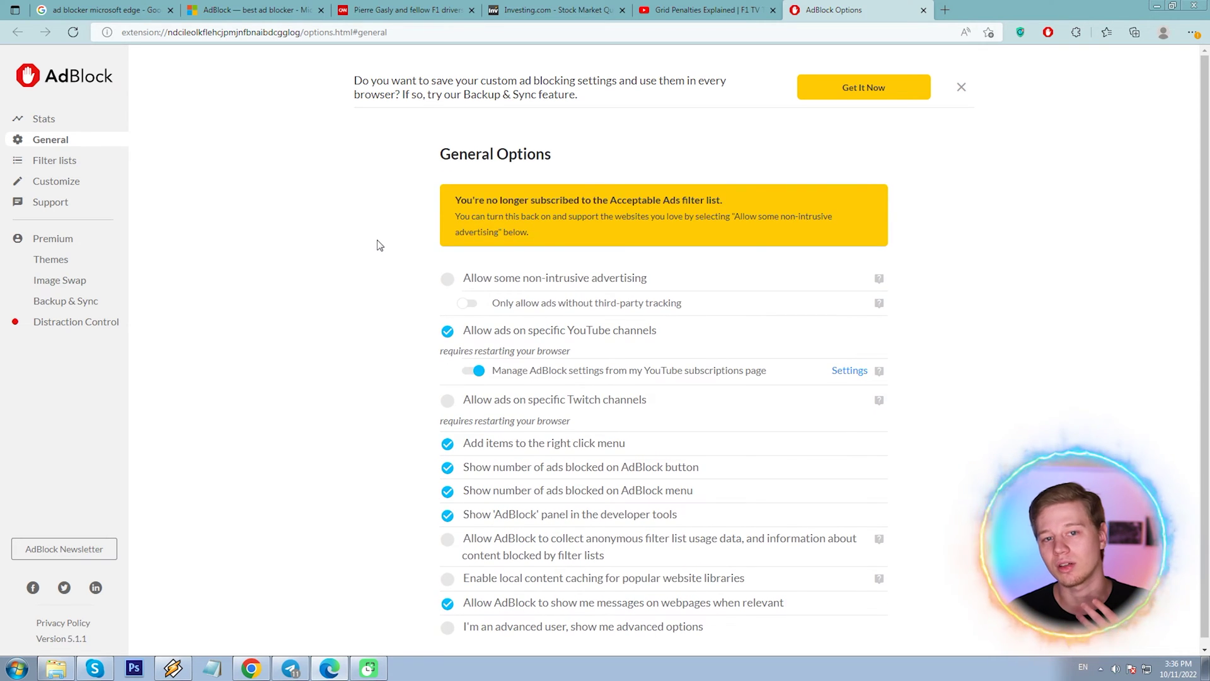
pyautogui.scroll(-1, 375, 243)
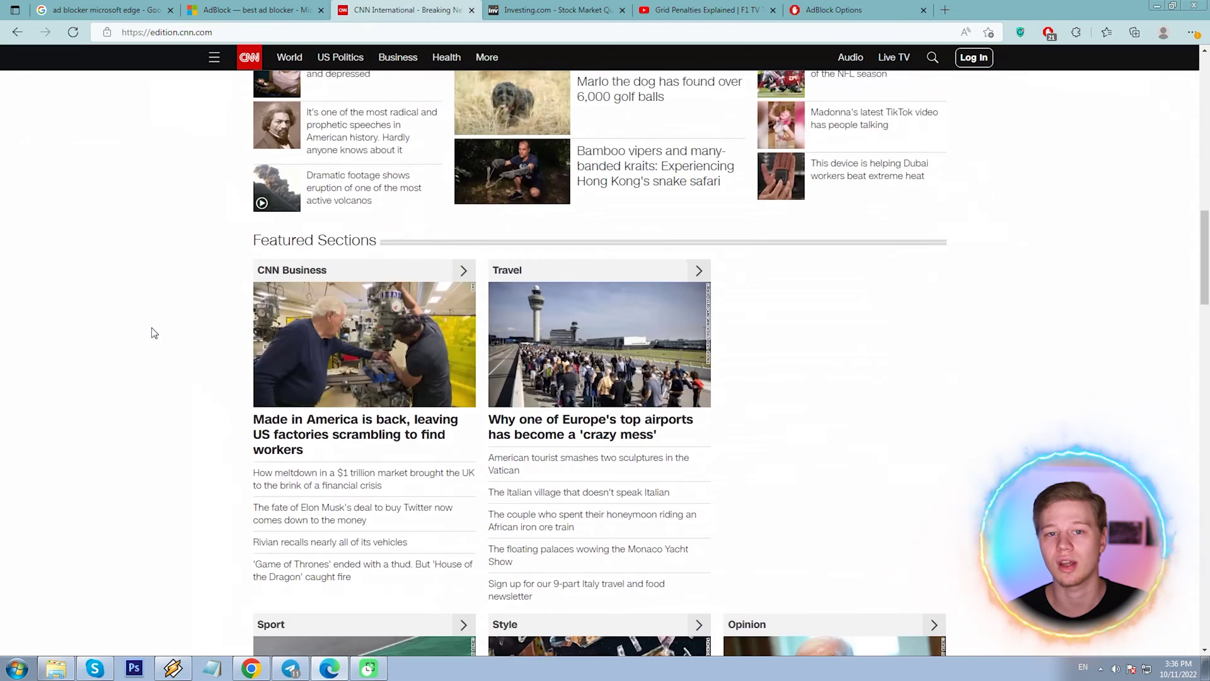
# Look through the CNN and Investing.com homepages to check whether AdBlock removes their ads
pyautogui.scroll(10, 153, 333)
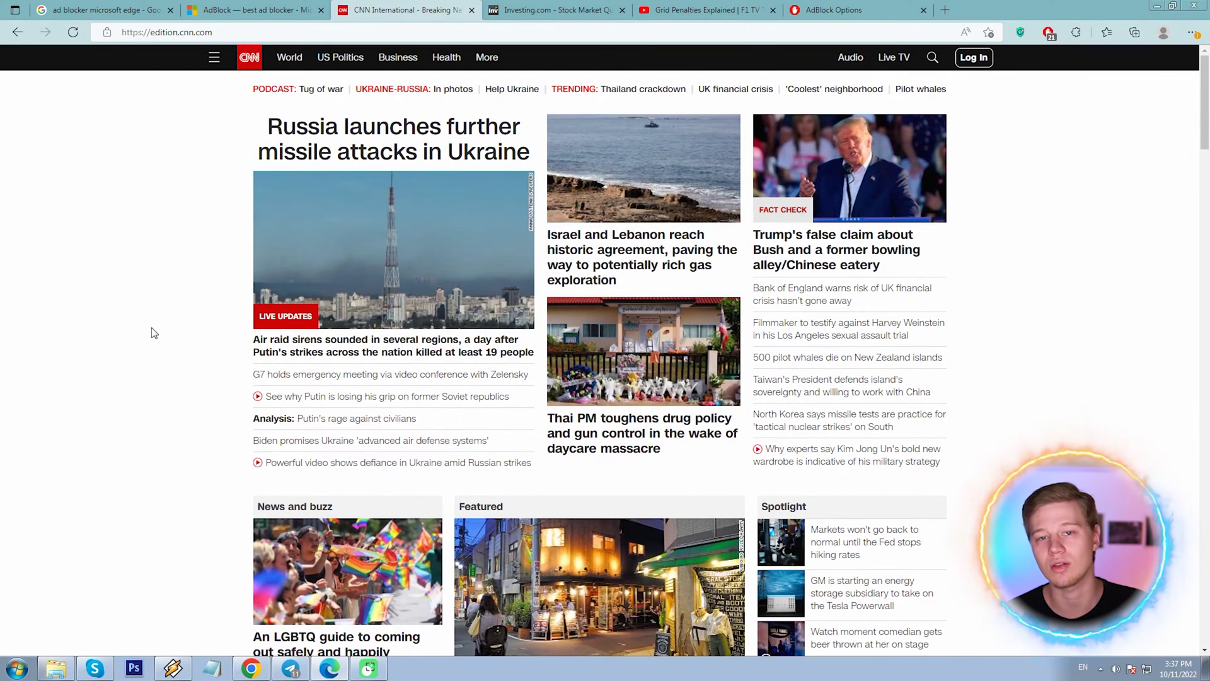
pyautogui.click(515, 14)
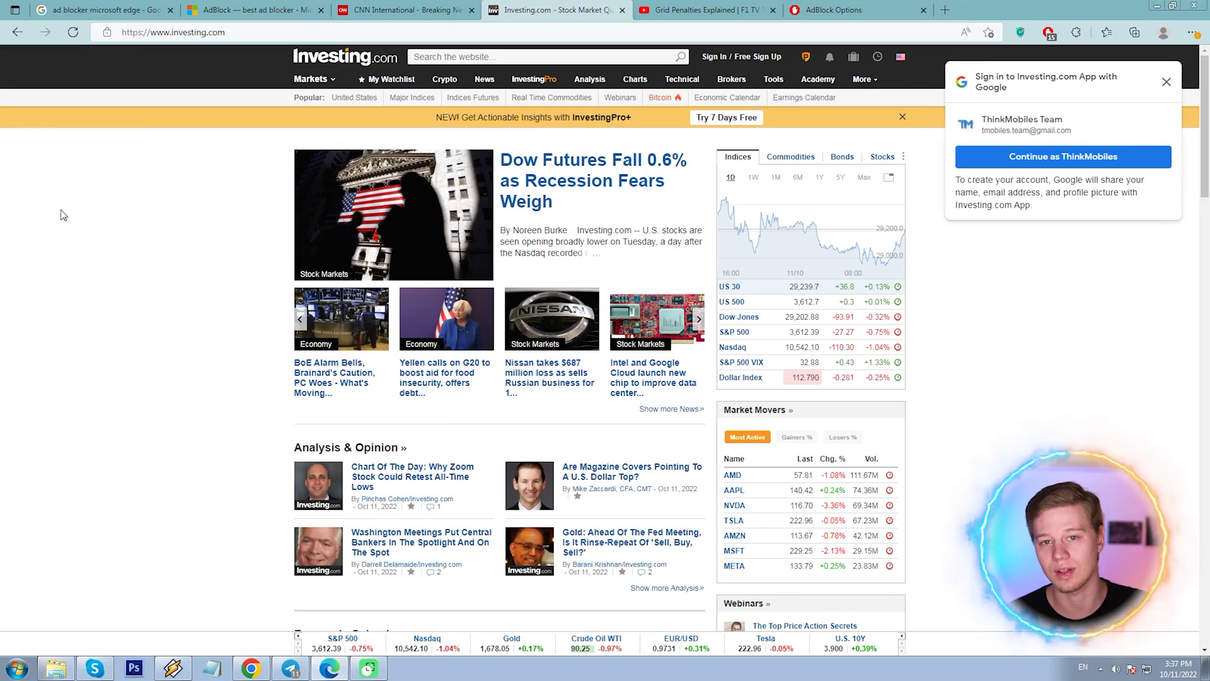
pyautogui.scroll(-20, 62, 243)
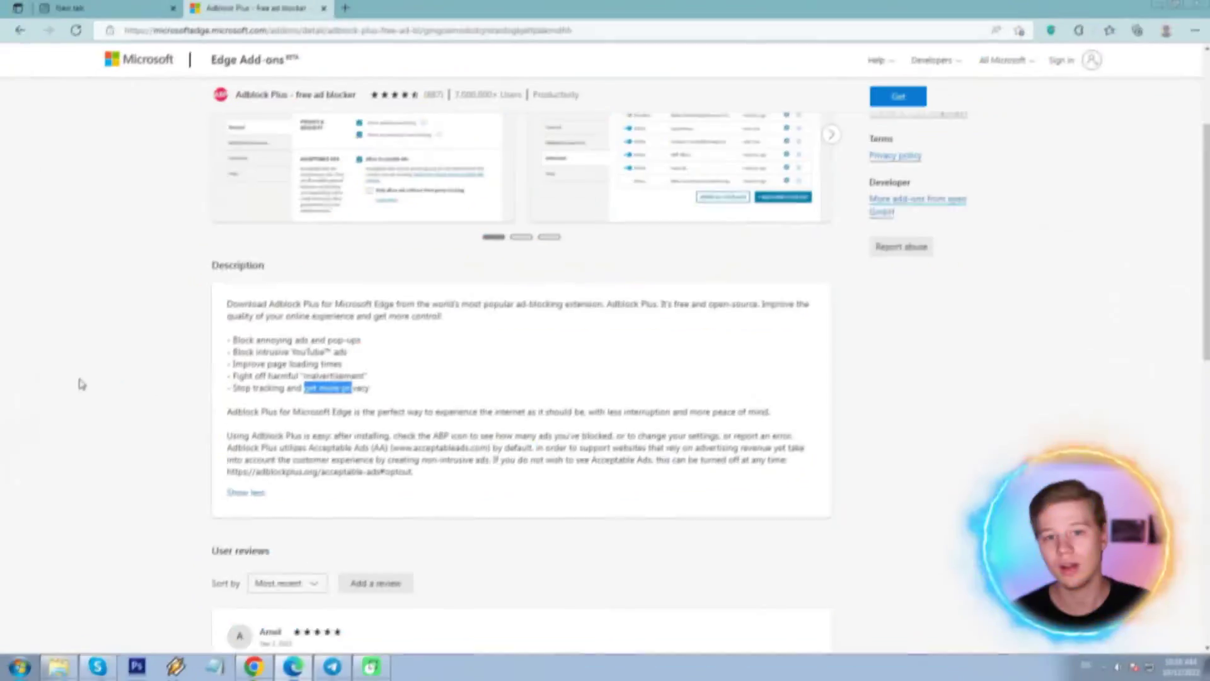
# Review the Adblock Plus add-on page, including its description, user reviews and list of available languages
pyautogui.scroll(-3, 79, 382)
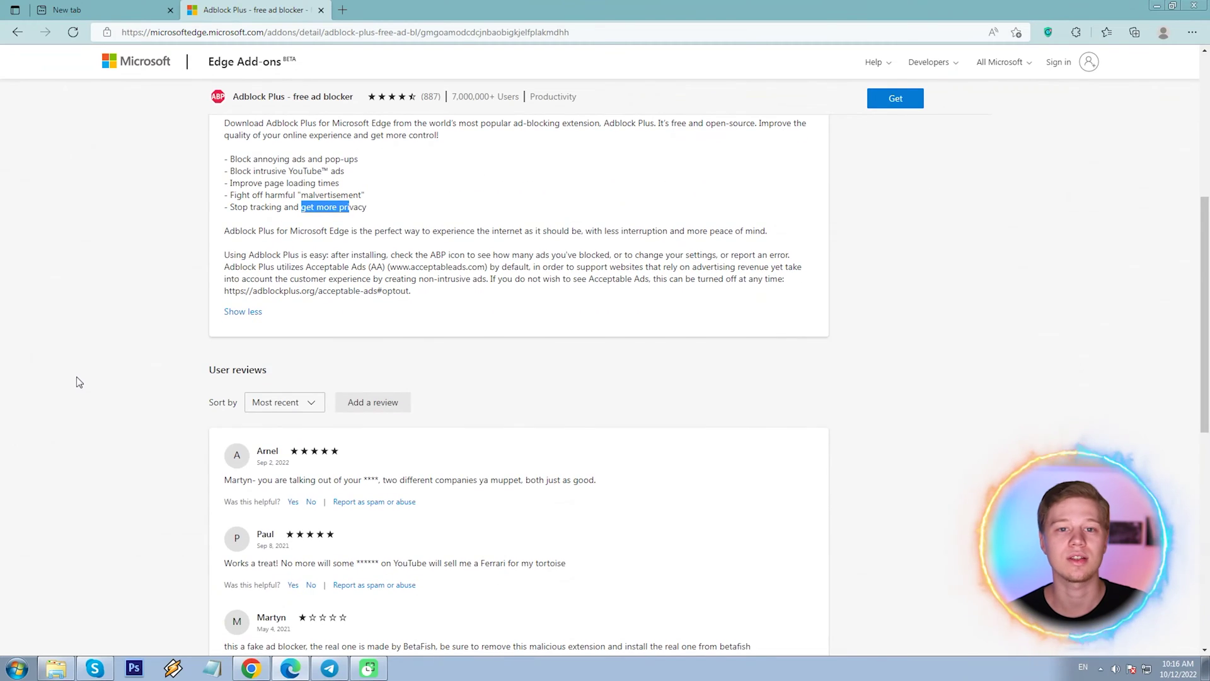
pyautogui.scroll(6, 79, 382)
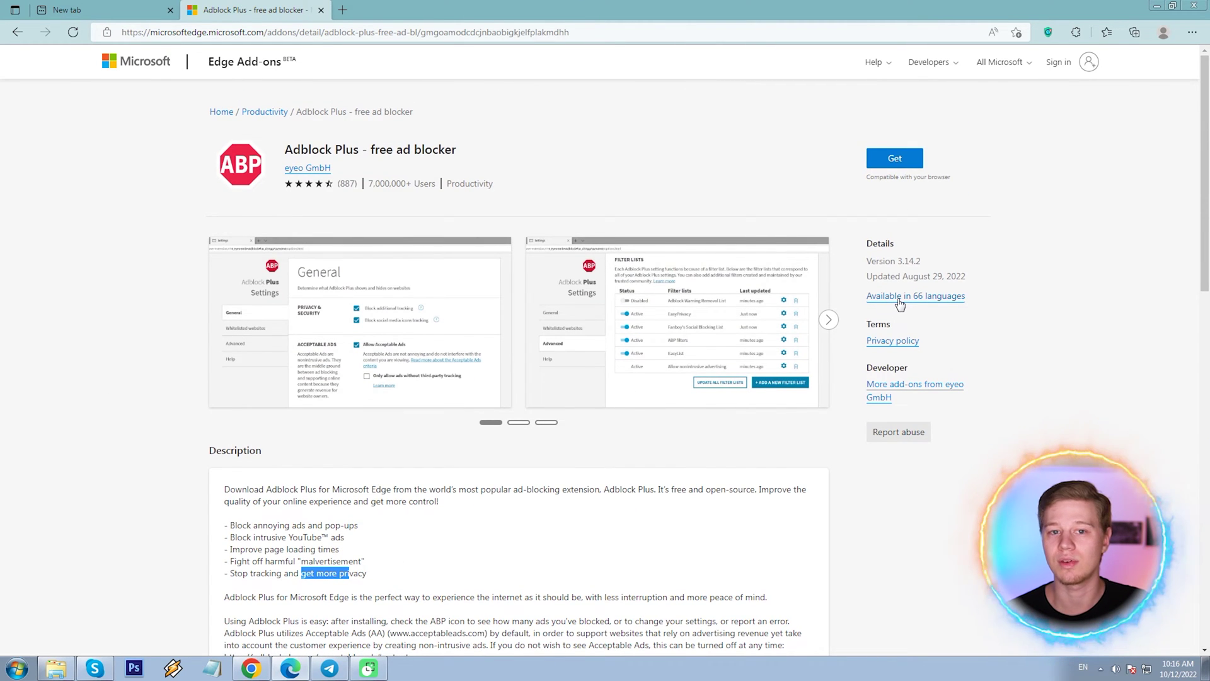
pyautogui.click(900, 300)
pyautogui.moveTo(720, 303); pyautogui.dragTo(729, 424)
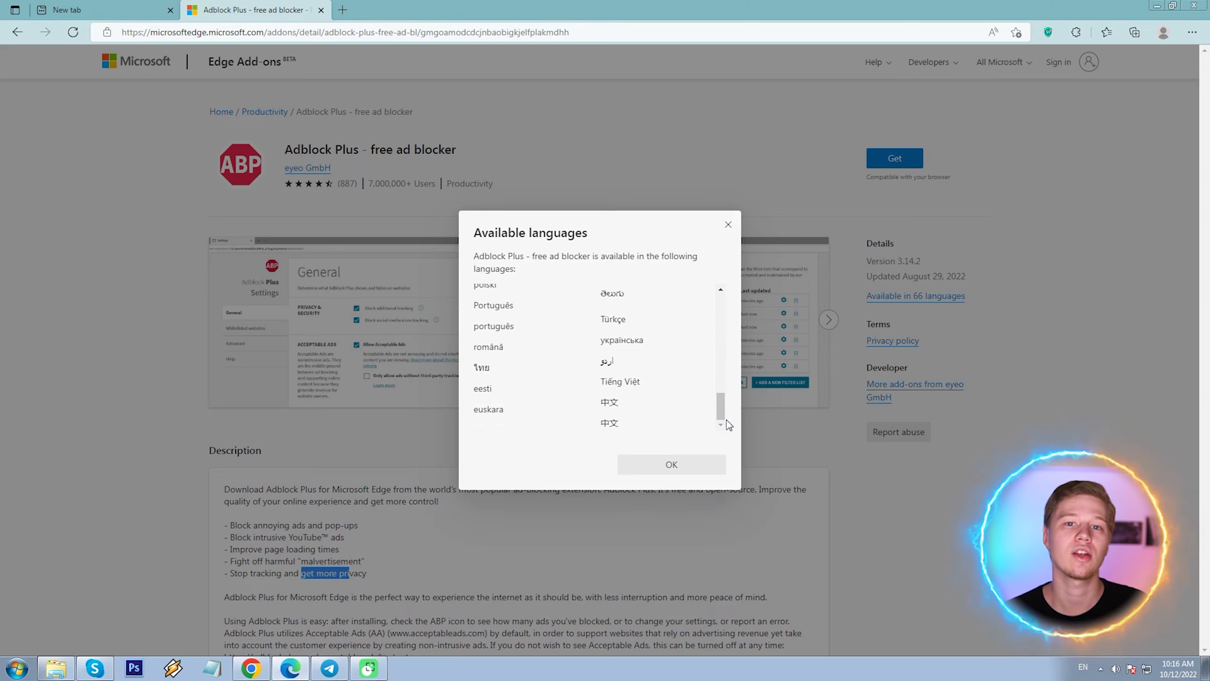
pyautogui.click(692, 468)
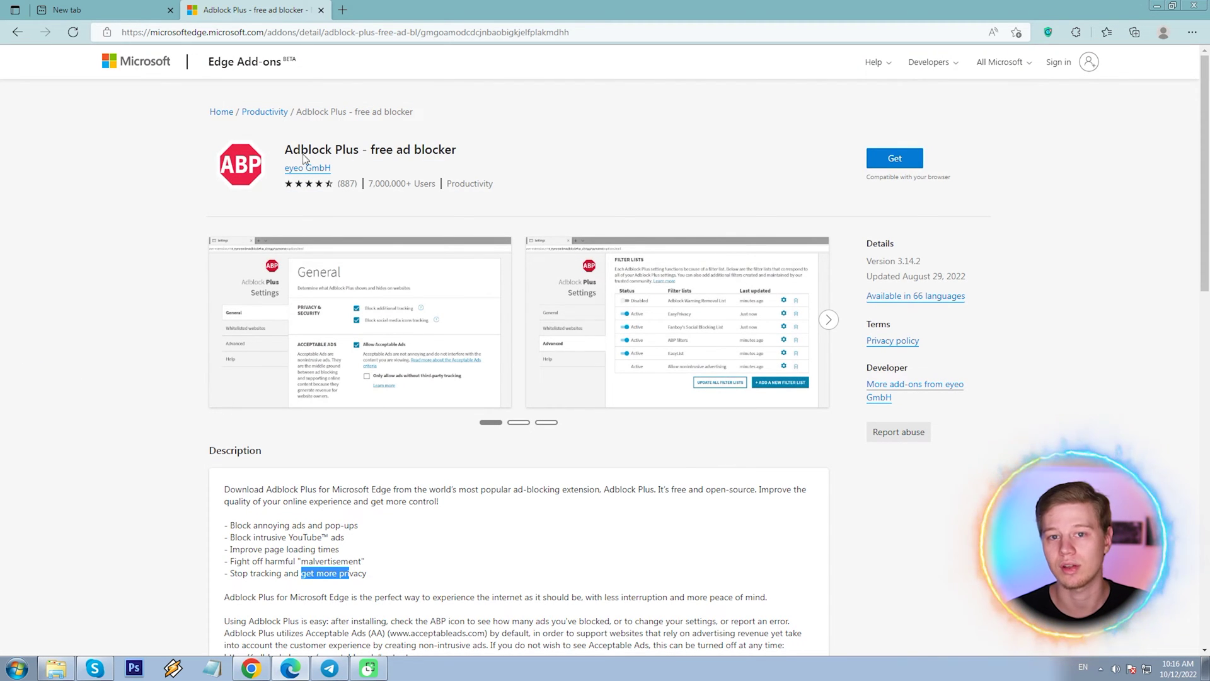
# Install the Adblock Plus extension from its Edge Add-ons page
pyautogui.click(894, 158)
pyautogui.click(603, 154)
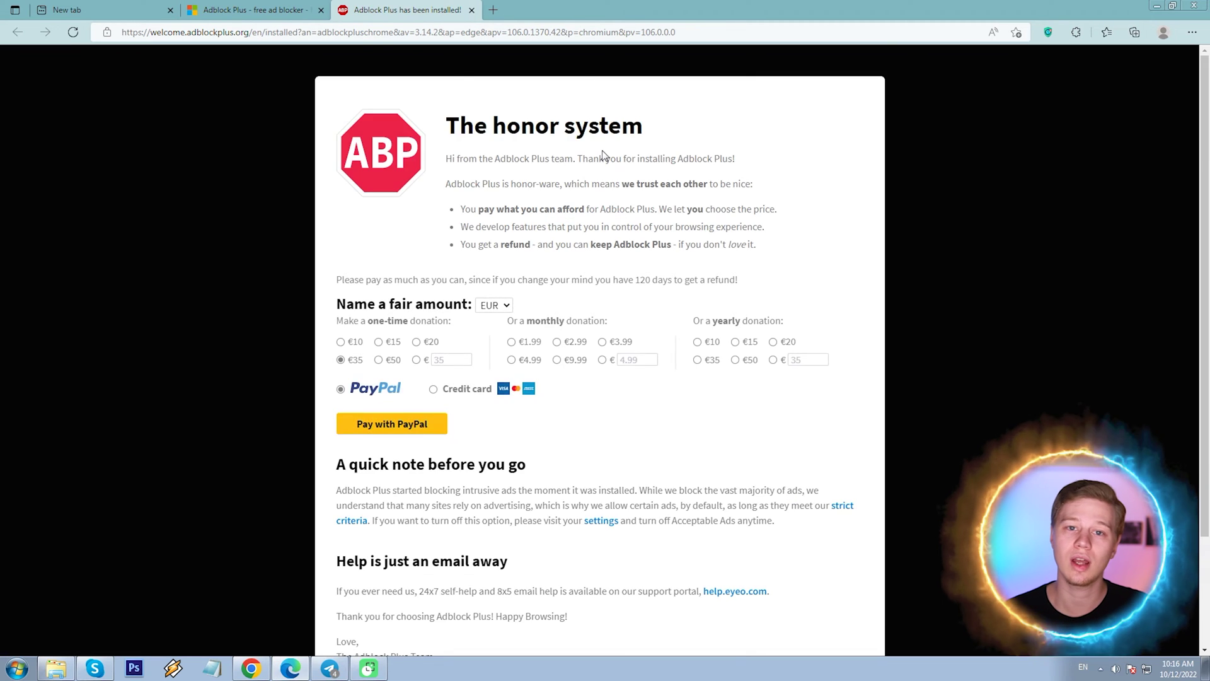
# Show Adblock Plus in the browser toolbar and open its extension options
pyautogui.click(1076, 31)
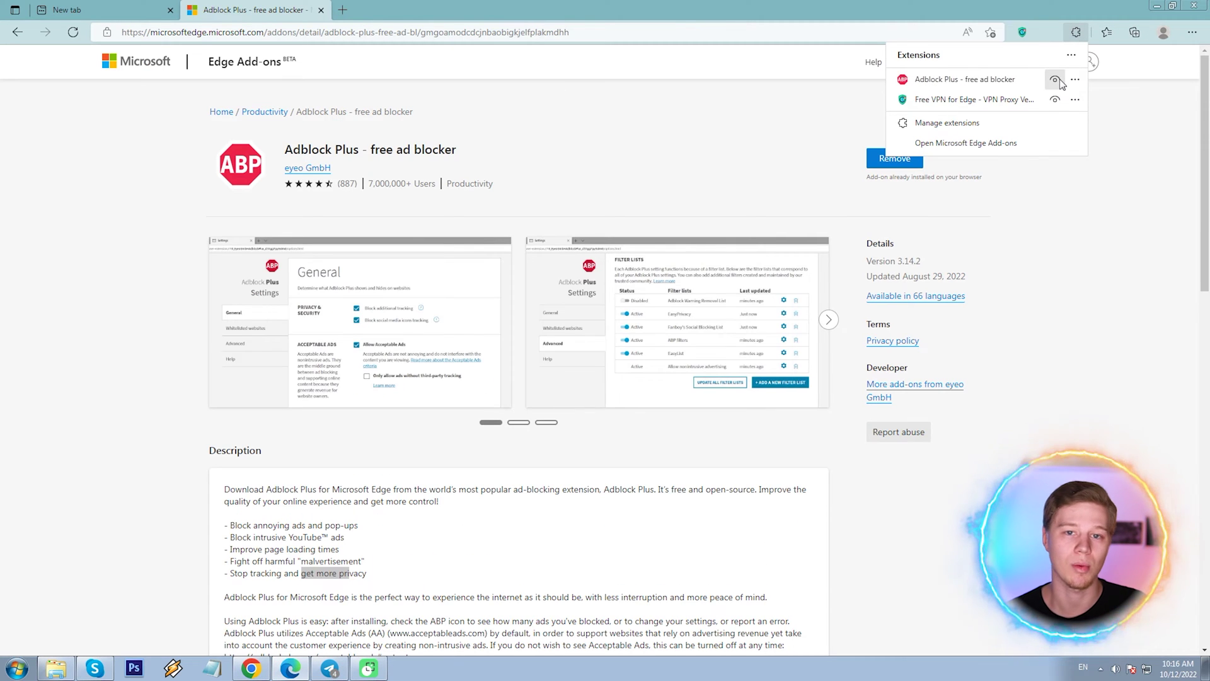
pyautogui.click(1075, 79)
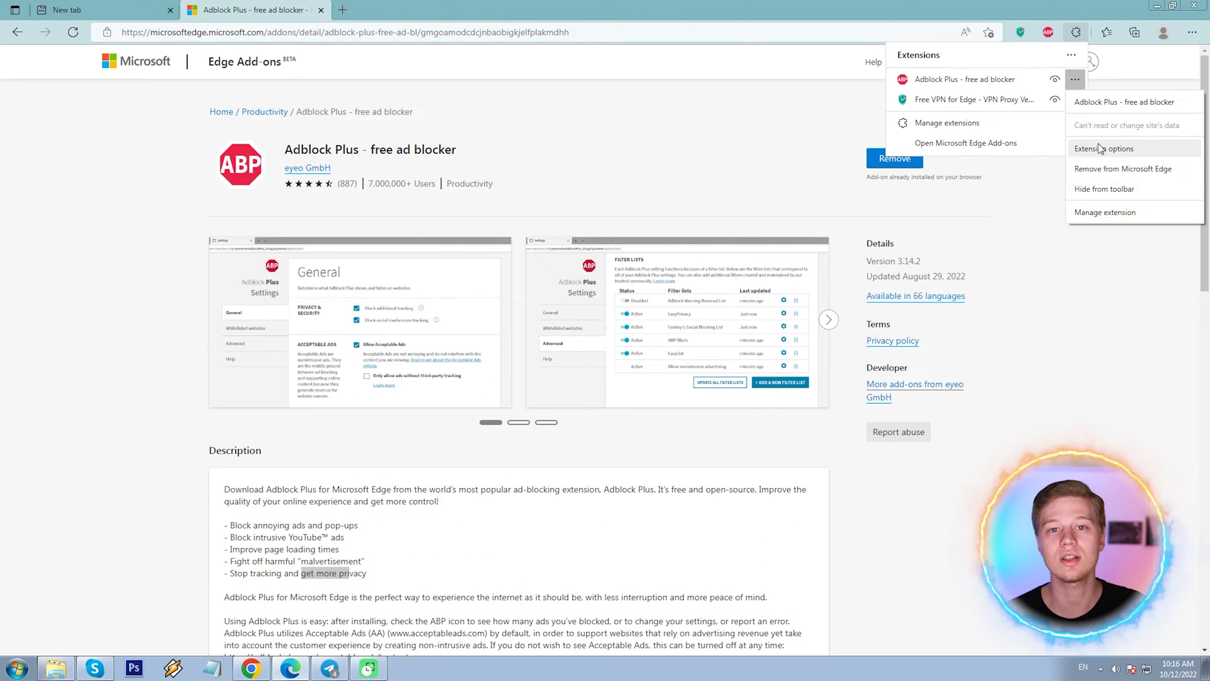
pyautogui.click(1099, 148)
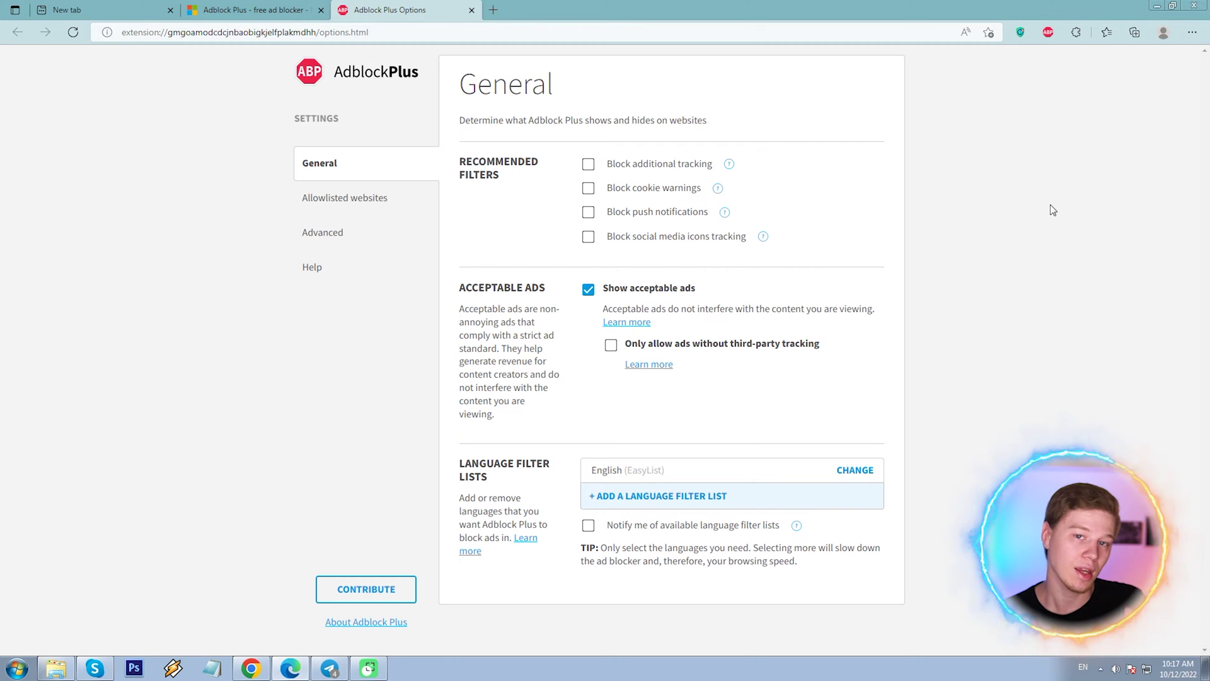
# Turn off acceptable ads in the Adblock Plus general settings and dismiss the survey prompt
pyautogui.click(588, 290)
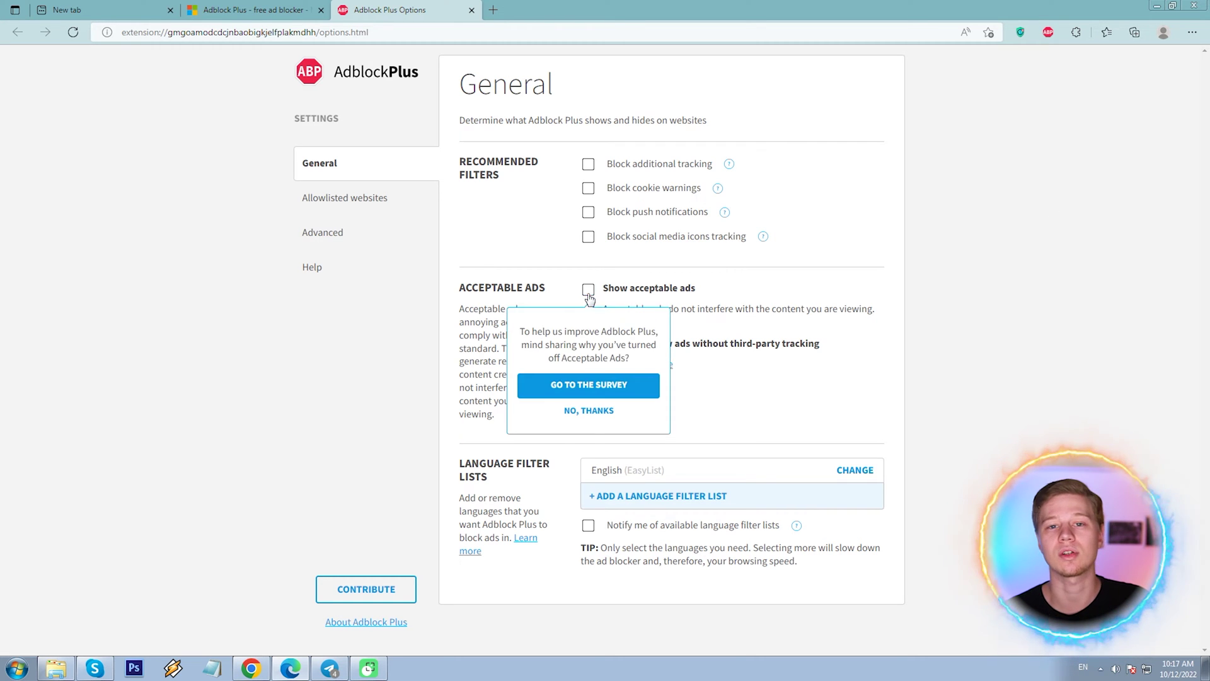
pyautogui.click(686, 332)
# Read the help notes for the recommended filters, and enable blocking of additional tracking, cookie warnings, push notifications and social media icons tracking
pyautogui.click(718, 189)
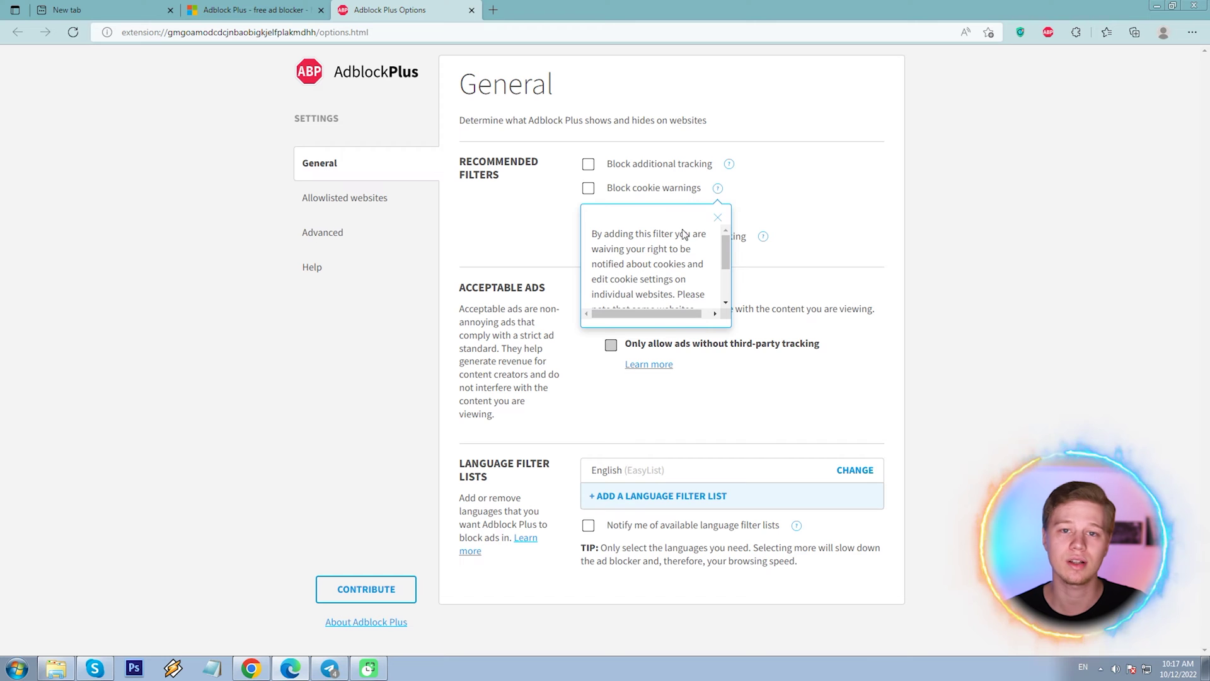
pyautogui.scroll(-1, 724, 259)
pyautogui.scroll(1, 725, 259)
pyautogui.scroll(-2, 720, 215)
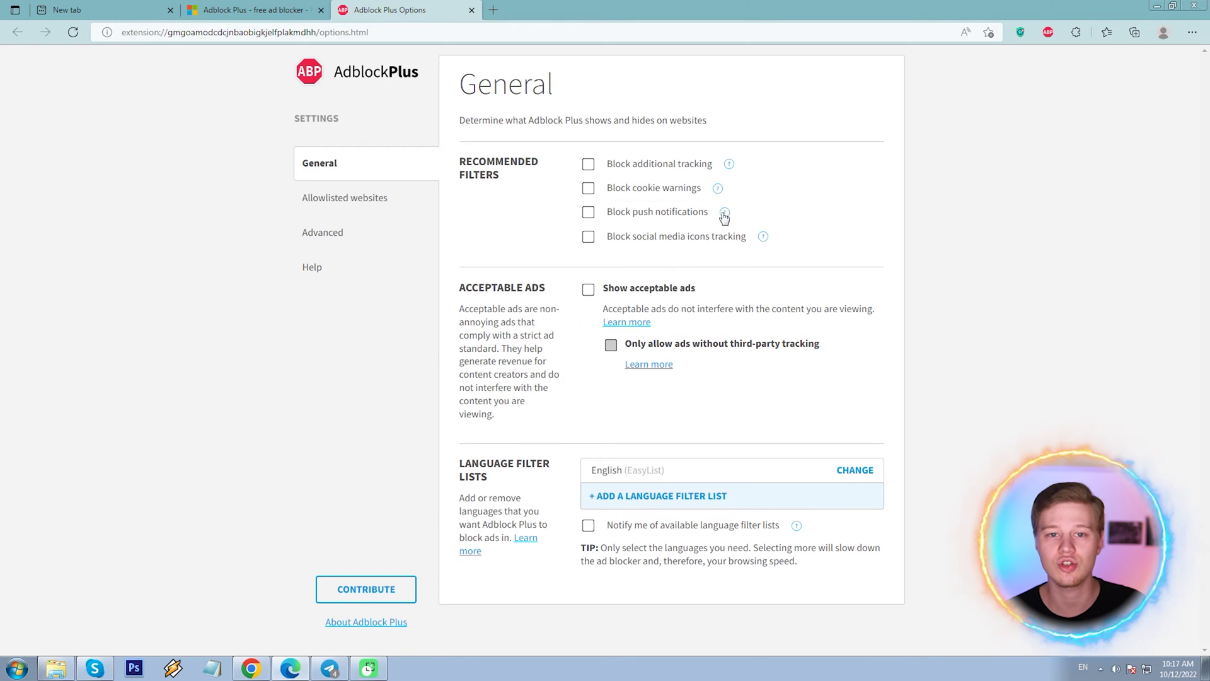
pyautogui.click(763, 237)
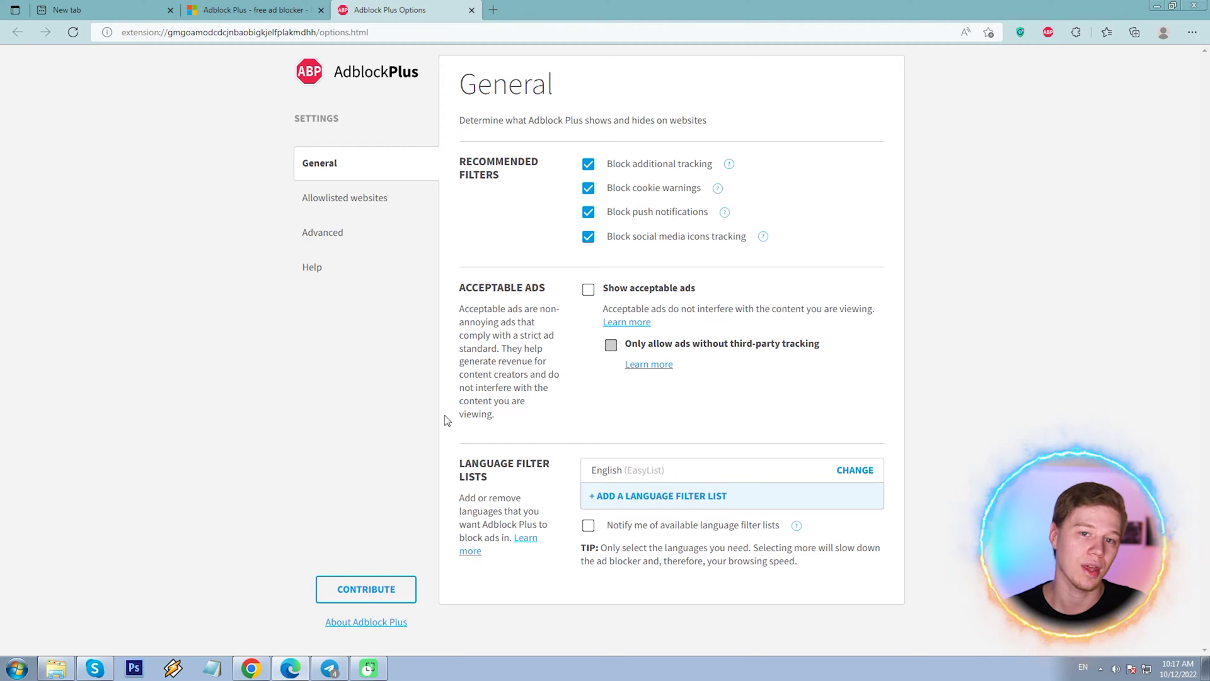
# Review the Adblock Plus allowlisted websites and the advanced customizations and filter lists
pyautogui.click(319, 200)
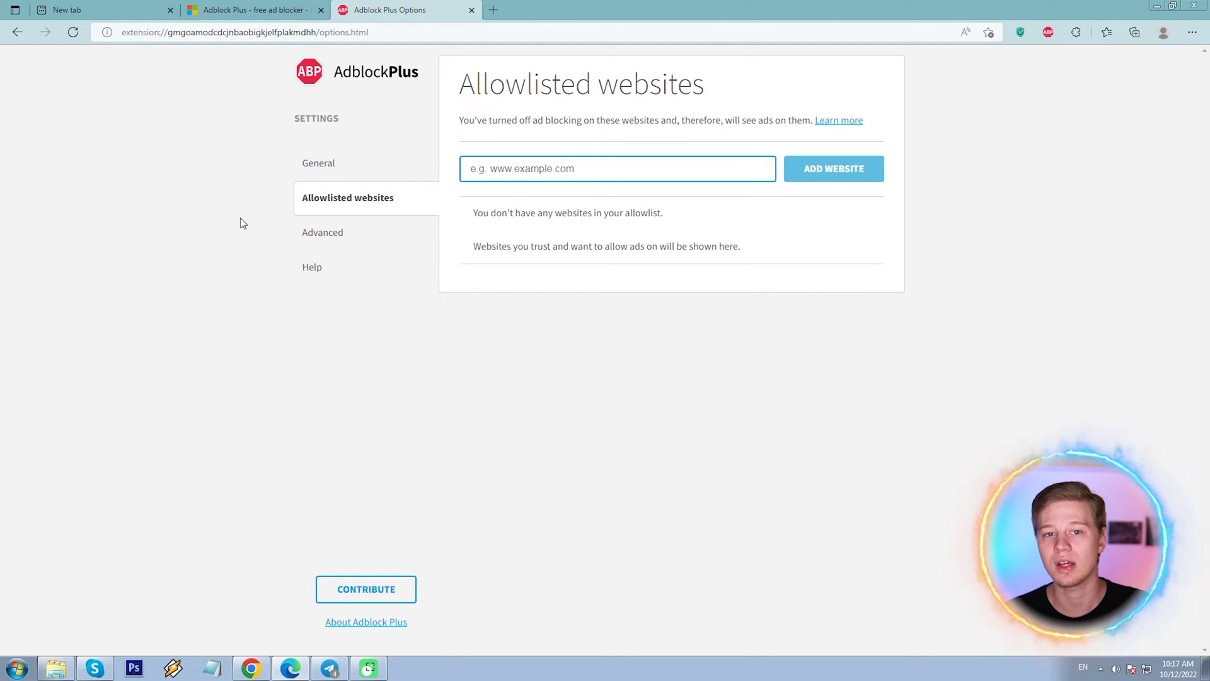
pyautogui.click(309, 232)
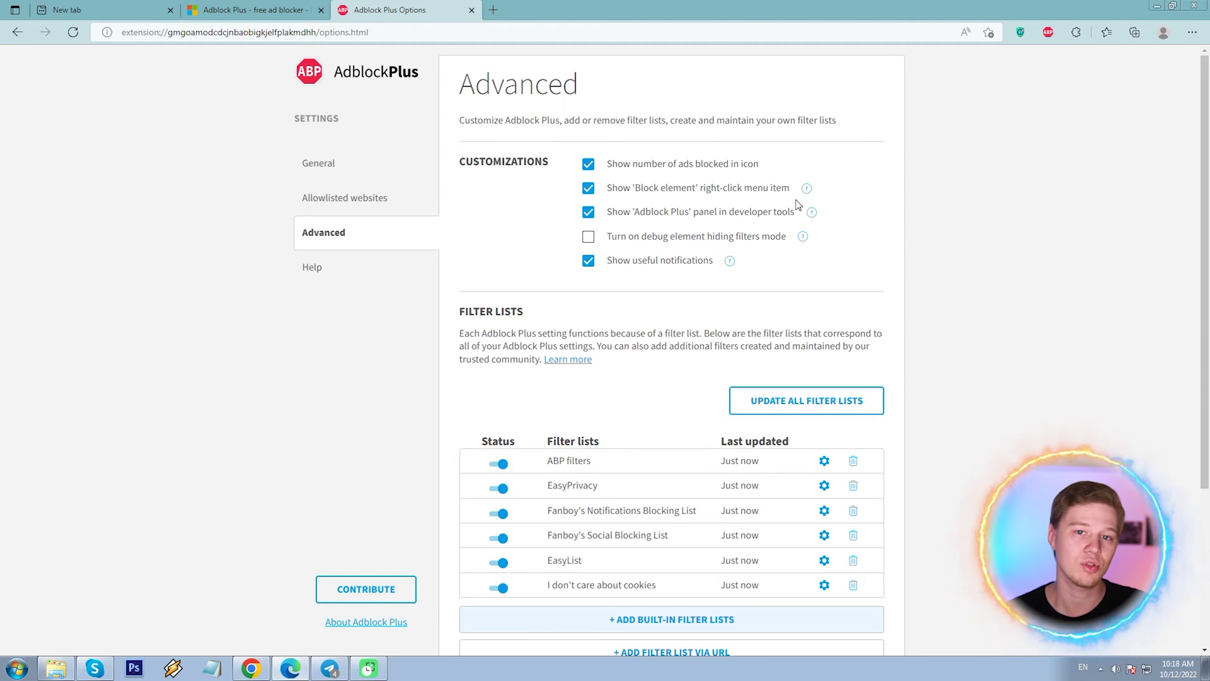
pyautogui.scroll(-2, 782, 219)
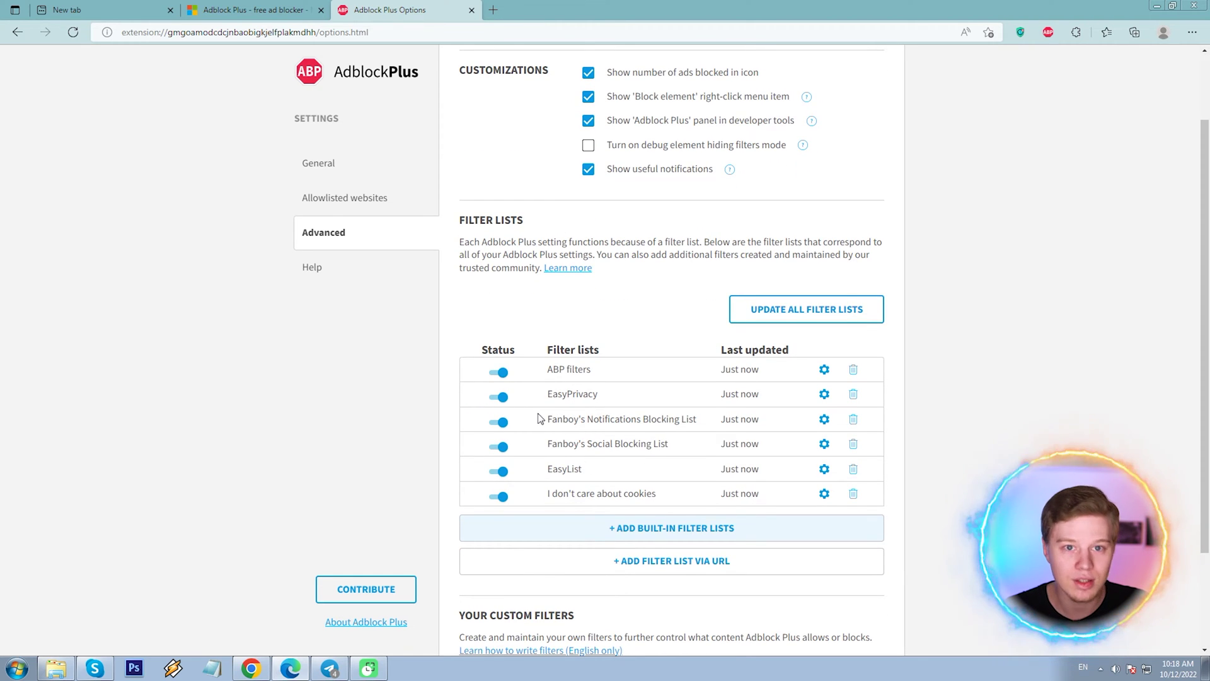
pyautogui.scroll(-2, 538, 419)
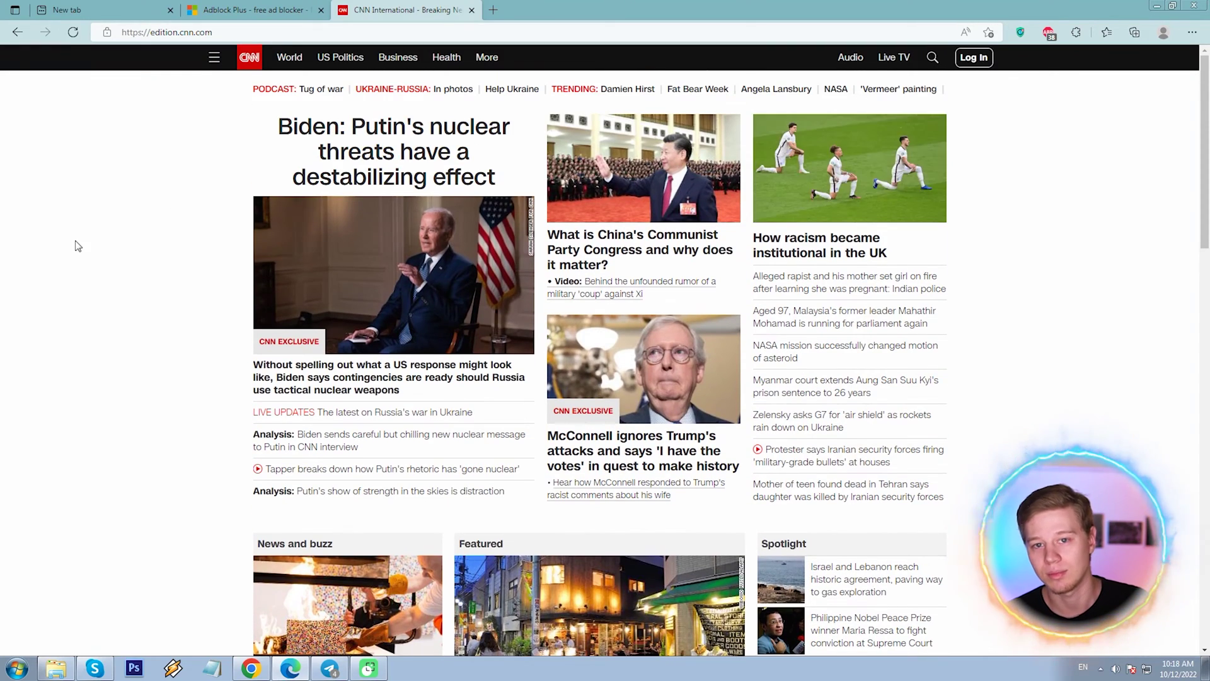
# Look through the CNN and Investing.com homepages for remaining ads, and open the Adblock Plus summary for Investing.com
pyautogui.scroll(-15, 67, 237)
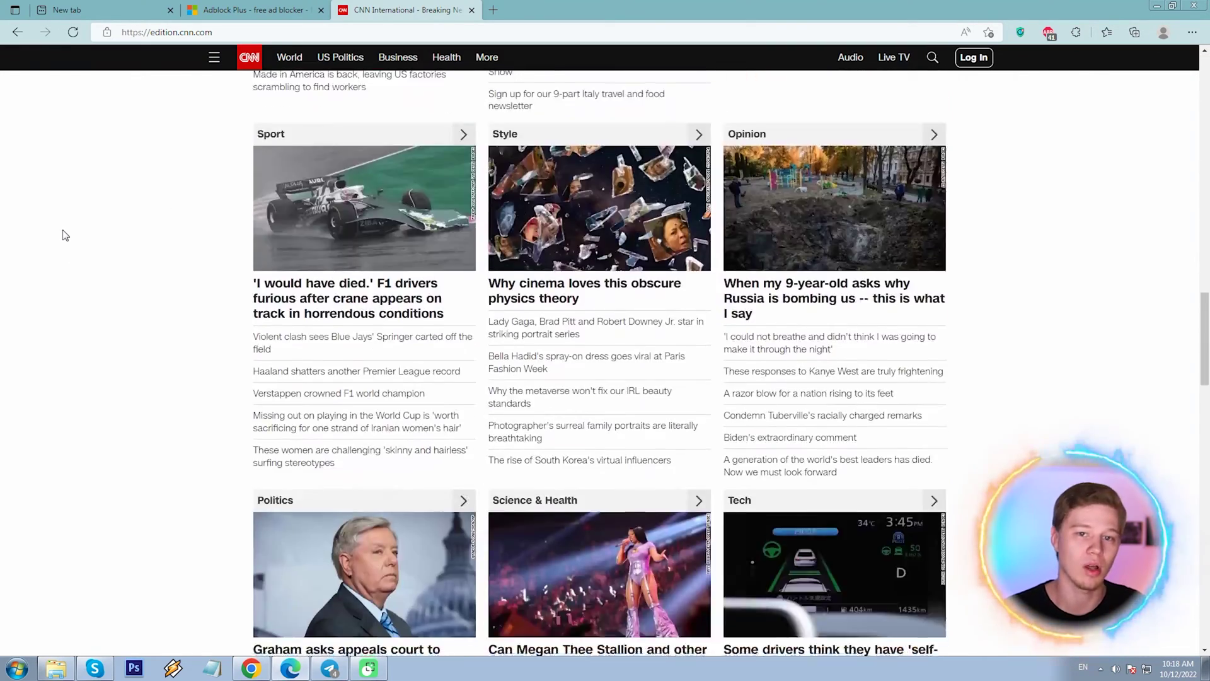
pyautogui.scroll(-10, 66, 235)
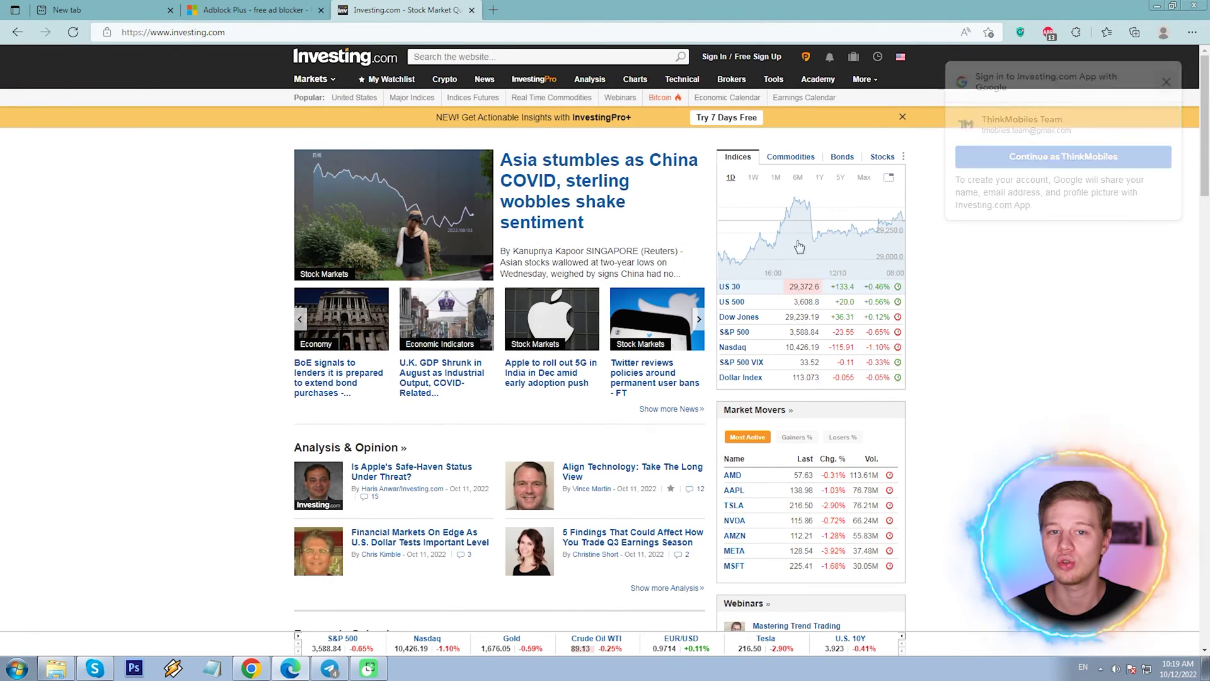
pyautogui.scroll(-7, 131, 222)
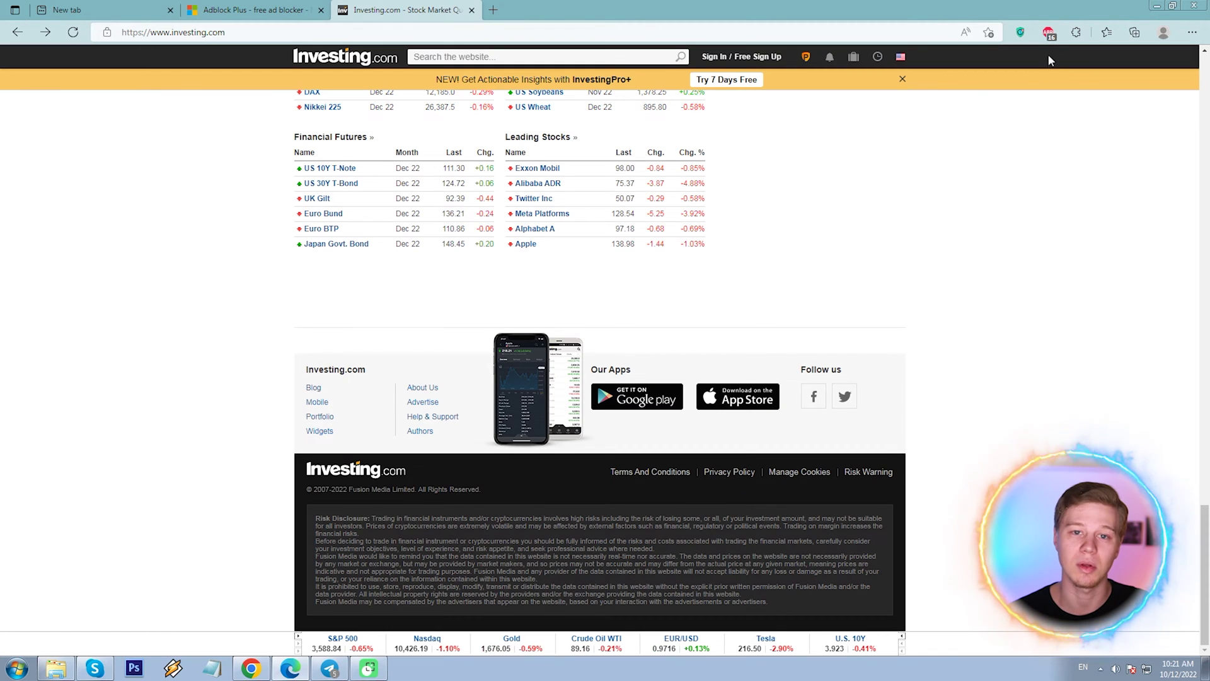
pyautogui.click(1049, 36)
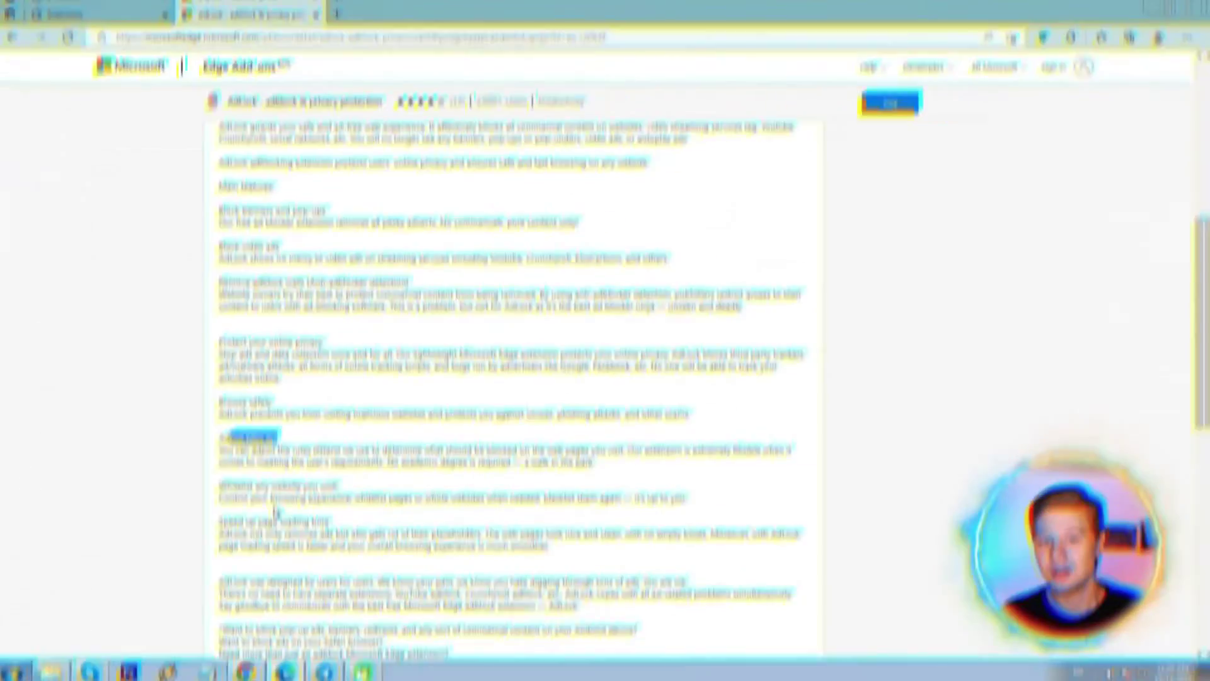
# Read the whitelist and page loading speed features in the AdLock store description, review the AdLock plans and guarantees, and close the purchase page
pyautogui.moveTo(259, 481); pyautogui.dragTo(364, 485)
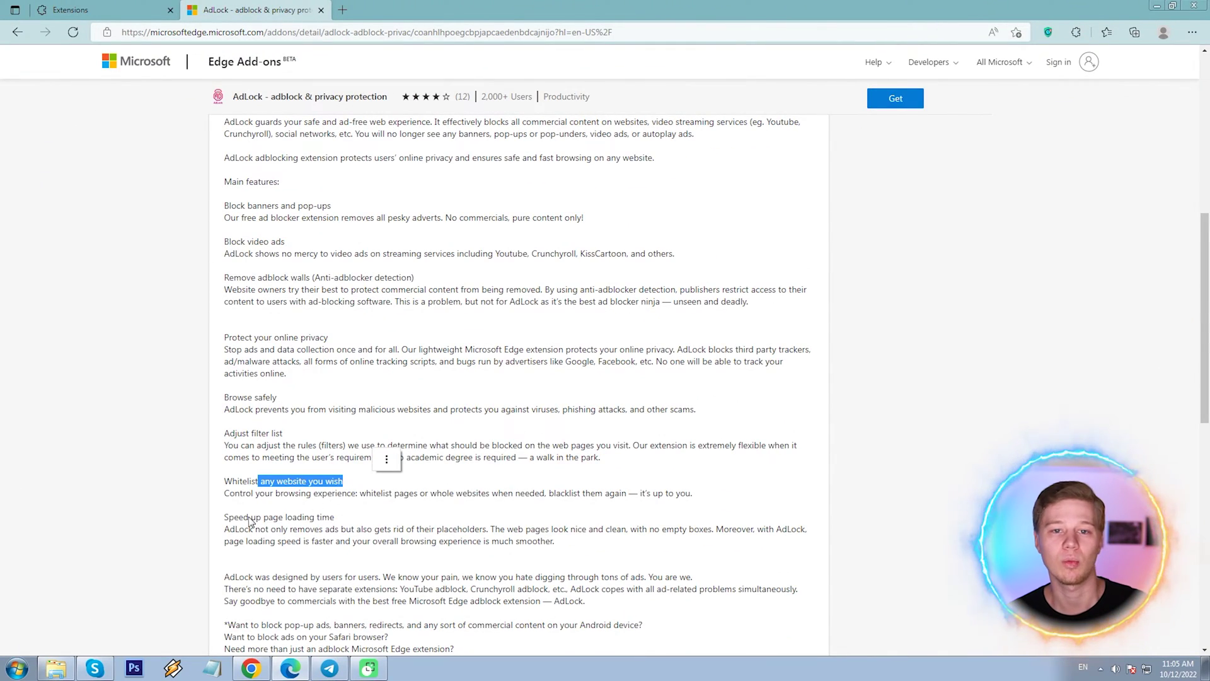
pyautogui.moveTo(250, 522); pyautogui.dragTo(335, 521)
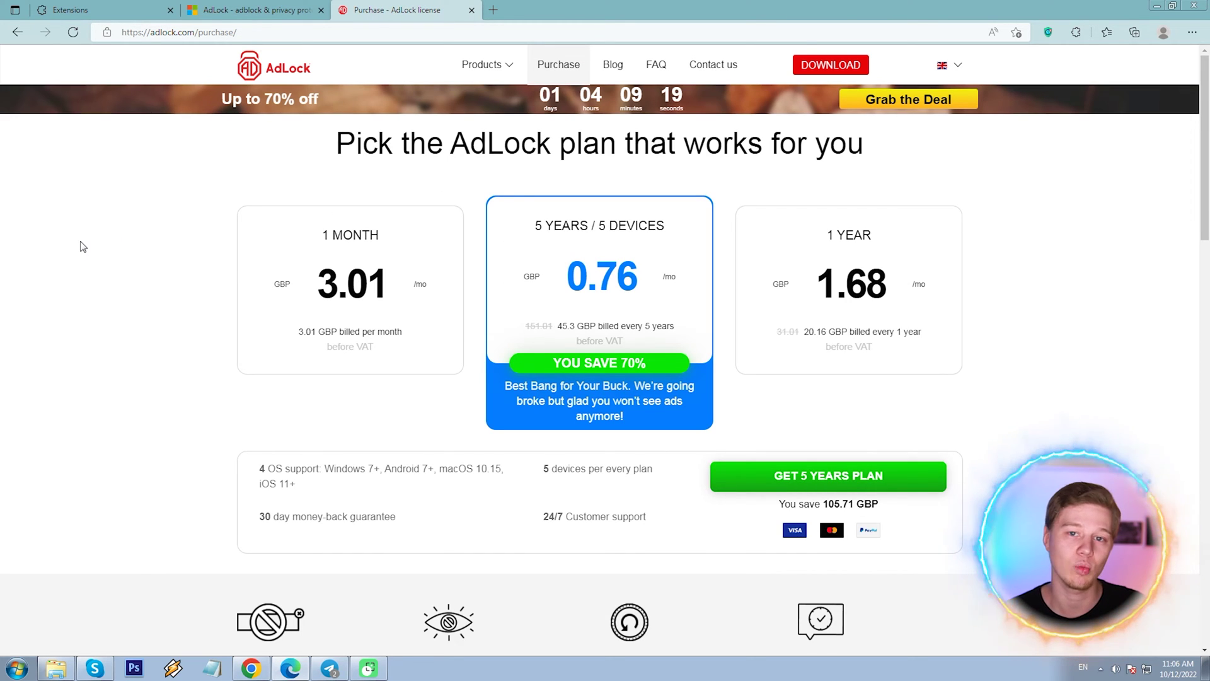
pyautogui.scroll(-4, 80, 246)
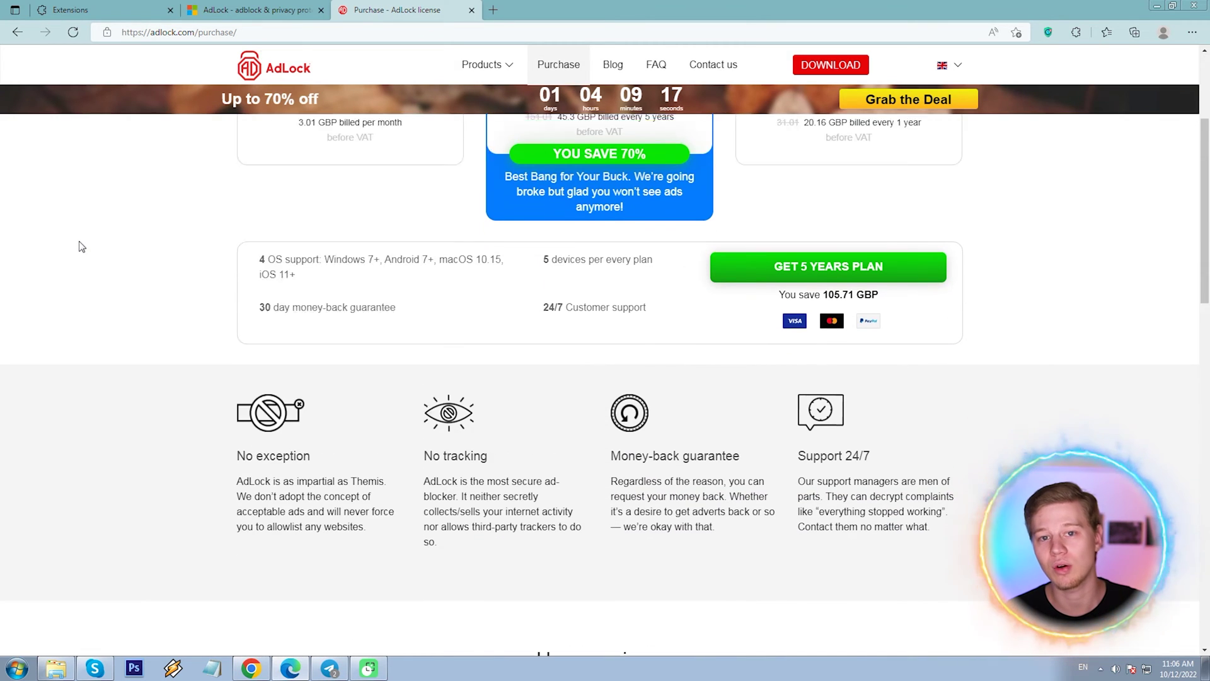
pyautogui.scroll(4, 80, 246)
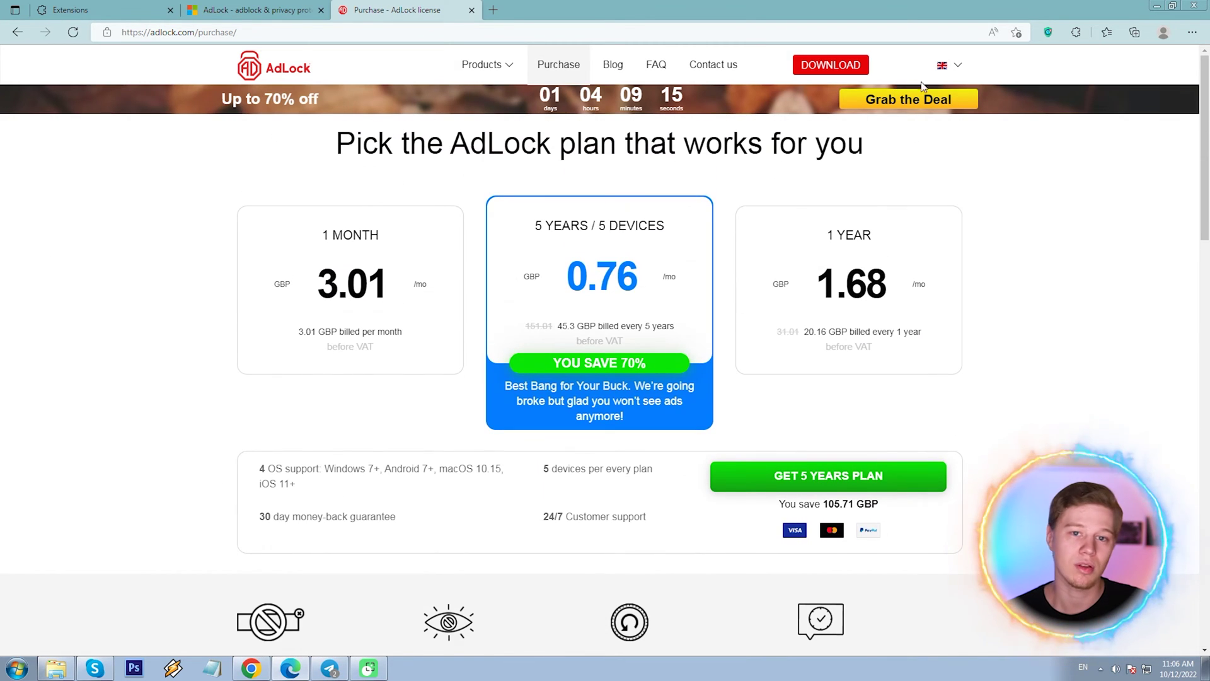
pyautogui.hotkey('ctrl', 'w')
# Open the AdLock extension settings, dismiss the custom filter form, and look through the filters list
pyautogui.click(1048, 33)
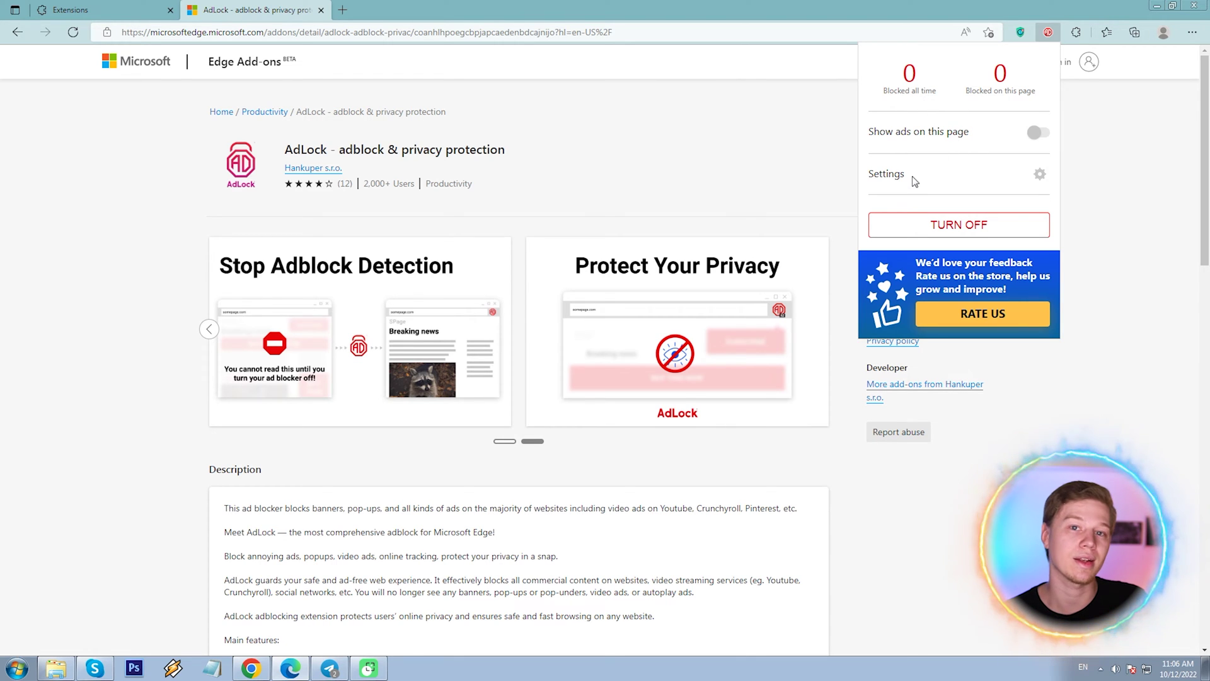
pyautogui.click(1039, 174)
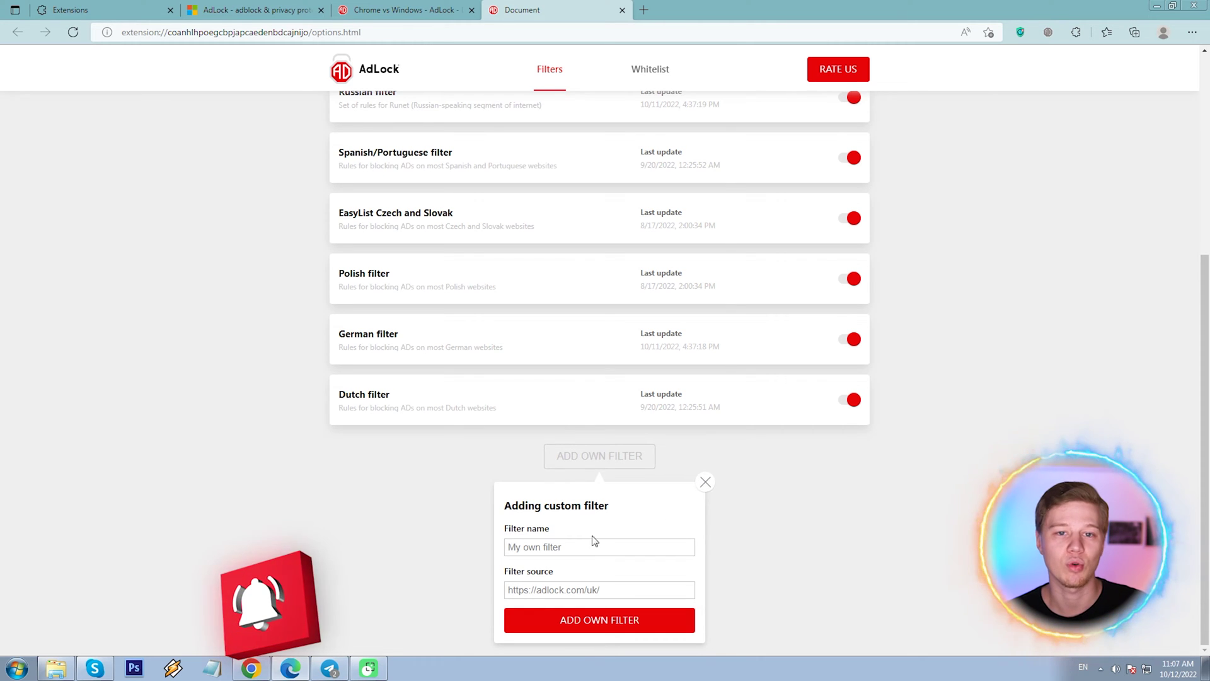
pyautogui.click(705, 482)
pyautogui.scroll(5, 265, 449)
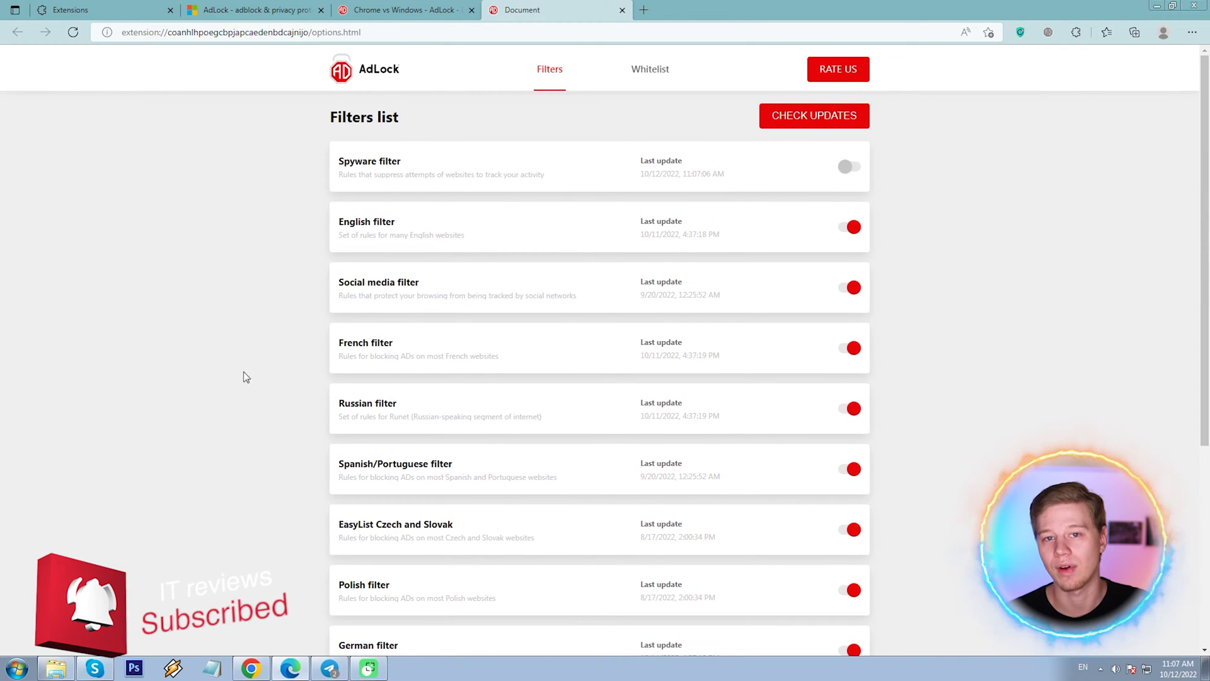
pyautogui.scroll(-5, 232, 369)
pyautogui.scroll(5, 214, 373)
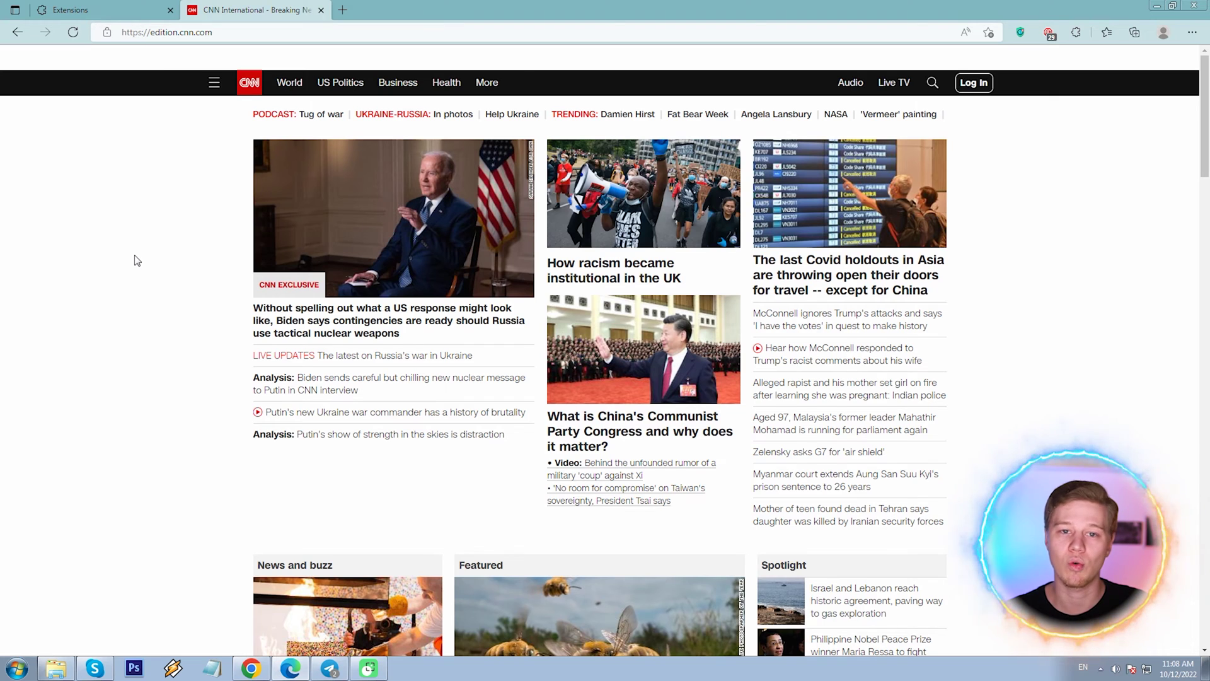
# Look through the CNN and Investing.com homepages for remaining ads with AdLock active
pyautogui.scroll(-20, 136, 260)
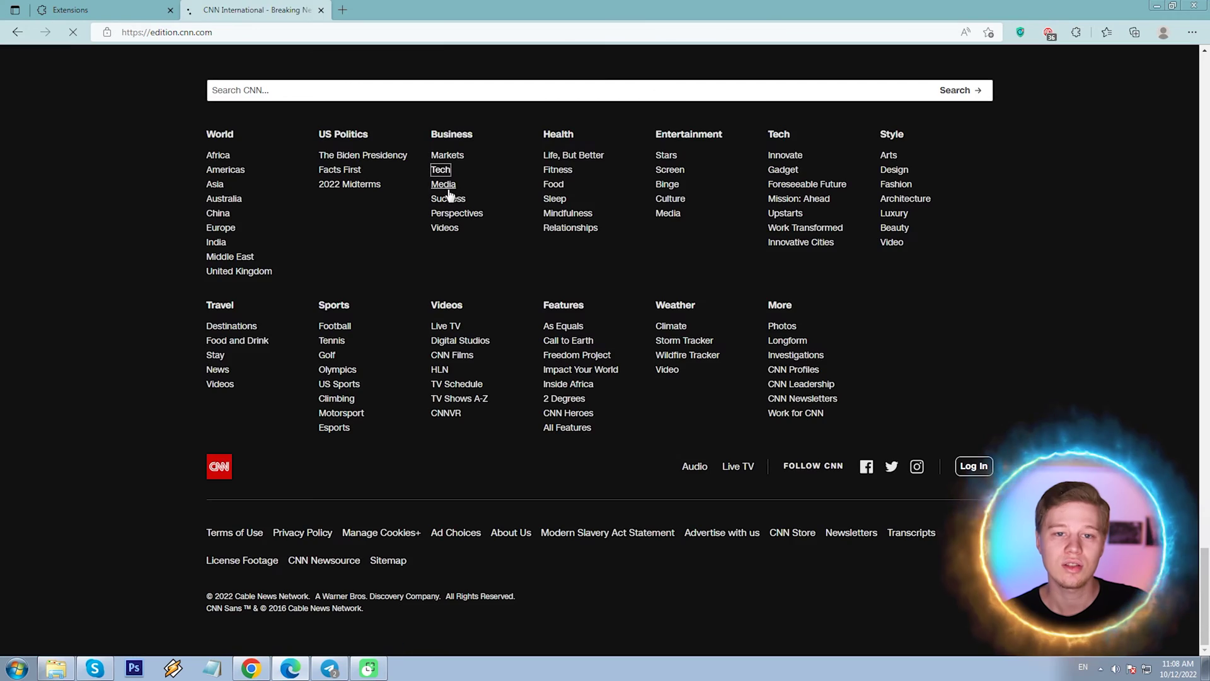
pyautogui.scroll(-3, 5, 290)
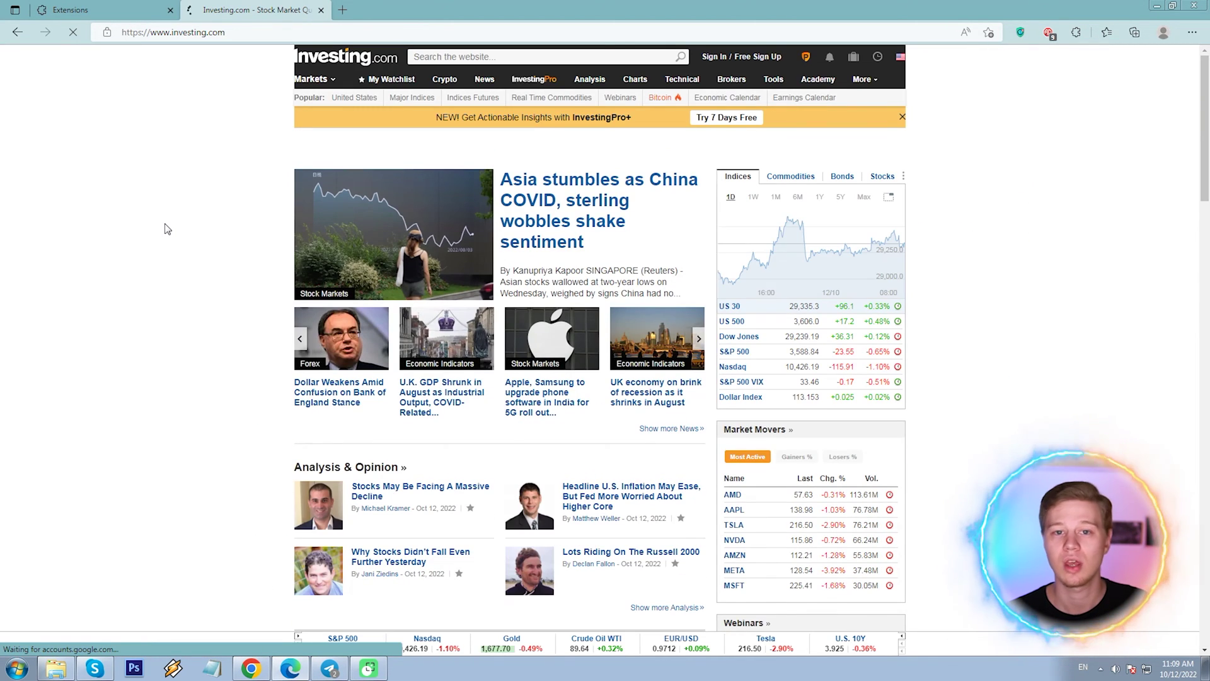
pyautogui.scroll(-4, 168, 230)
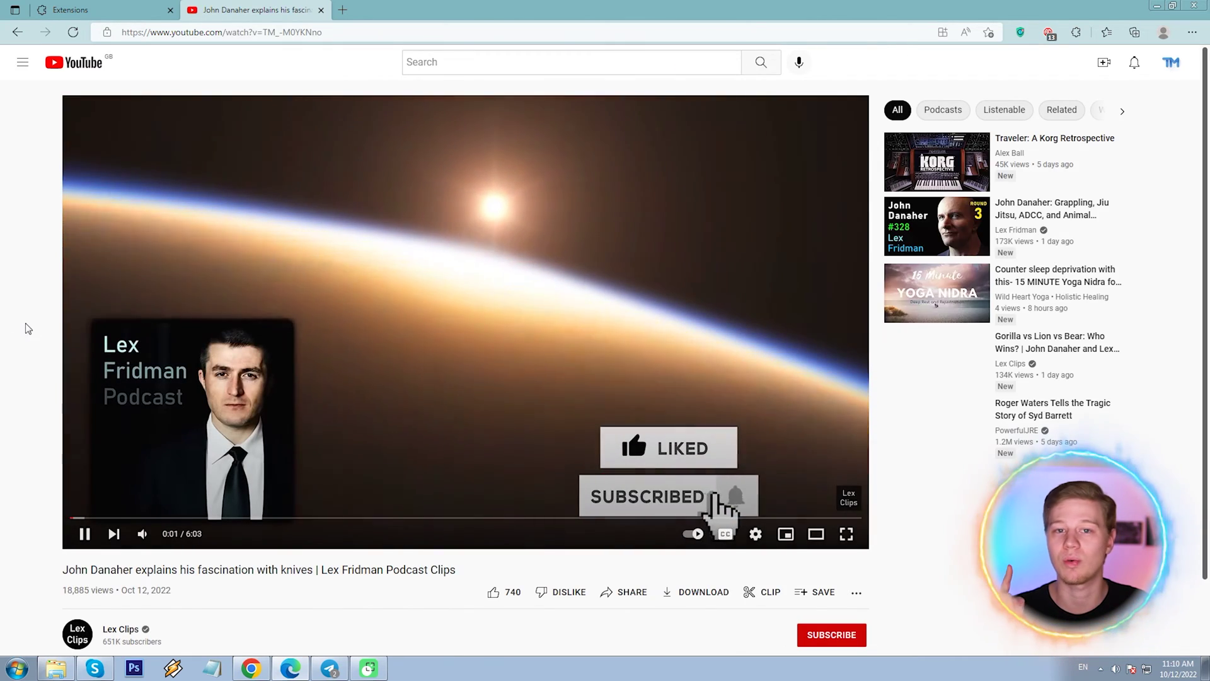
# Check the playing Lex Clips video page on YouTube for video ads and banners
pyautogui.scroll(-2, 26, 328)
pyautogui.scroll(2, 23, 327)
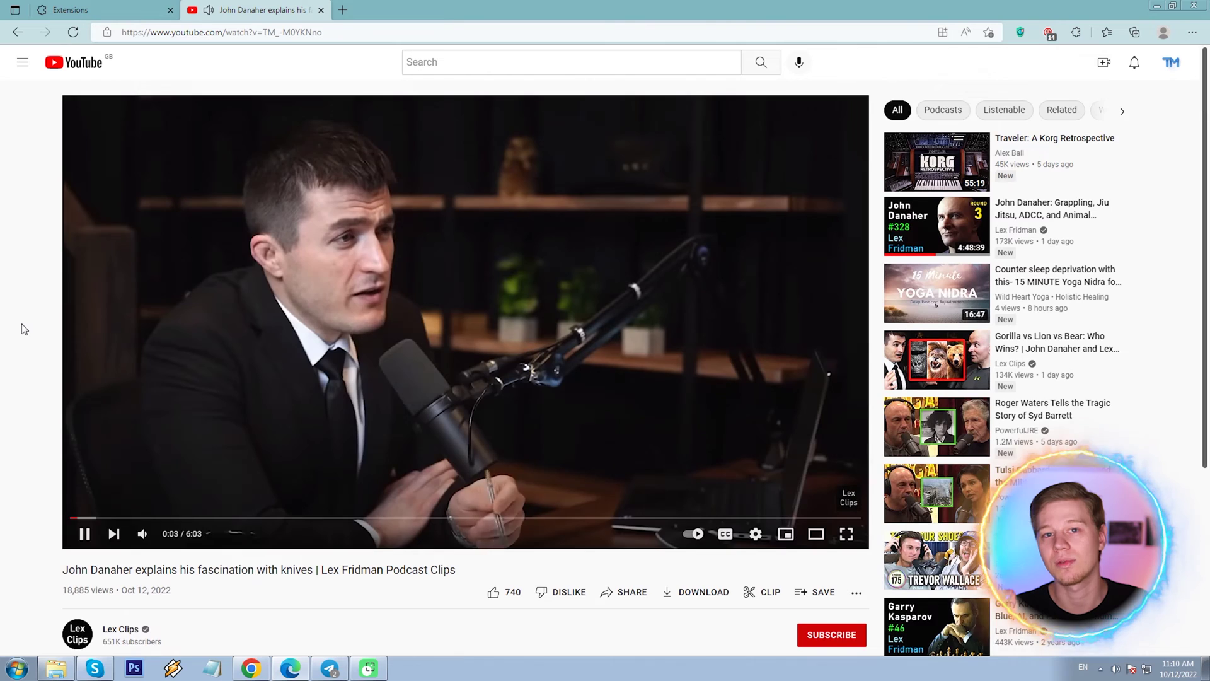
pyautogui.scroll(-2, 23, 329)
pyautogui.scroll(2, 23, 329)
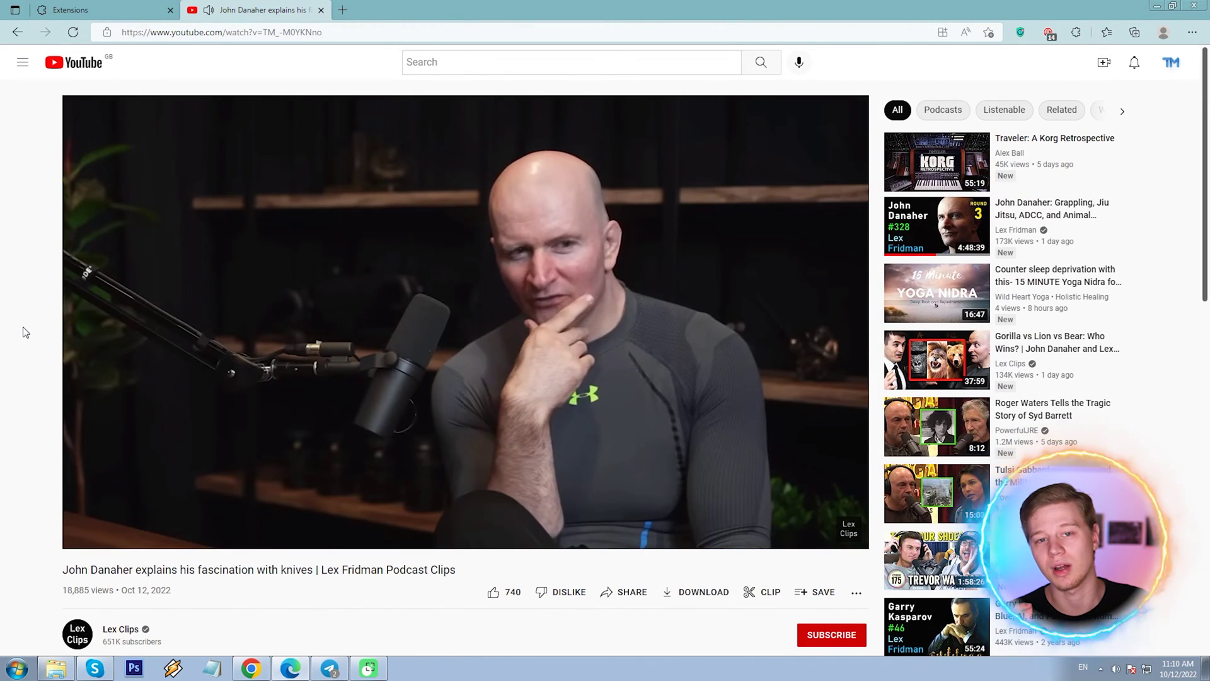
pyautogui.scroll(-2, 23, 332)
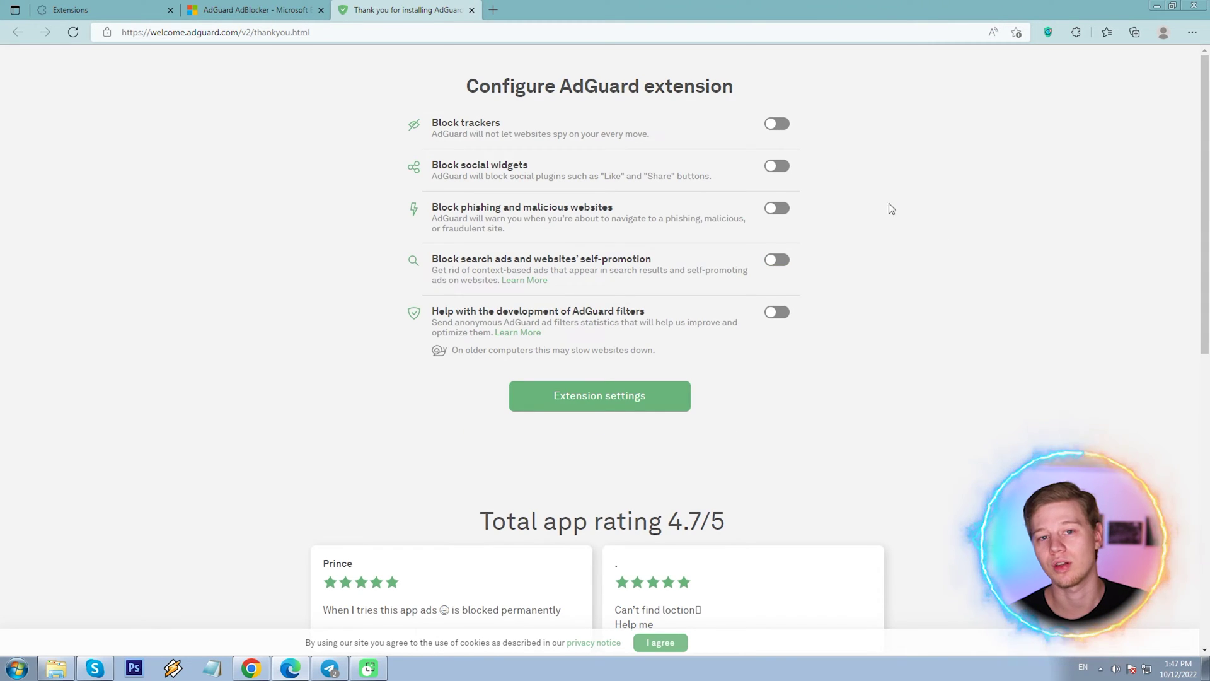
# Look through the AdGuard welcome page, then search Google for "nasa" and check the results for ads
pyautogui.scroll(-7, 868, 177)
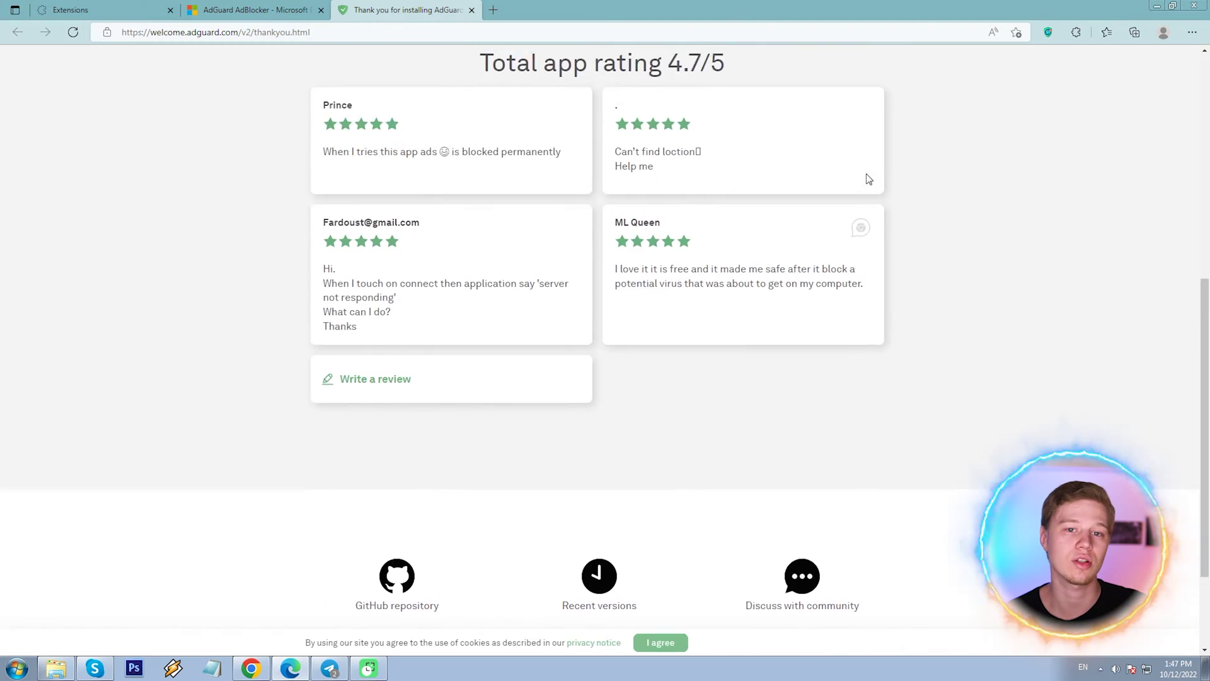
pyautogui.scroll(8, 868, 177)
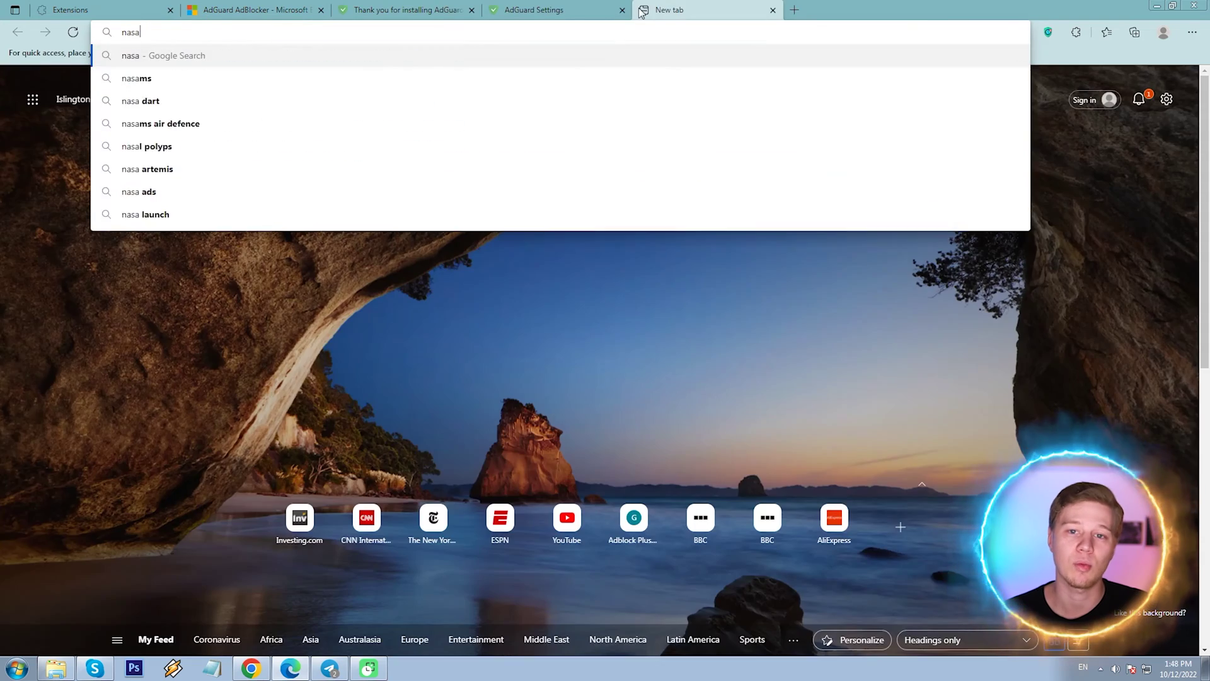
pyautogui.press('Return')
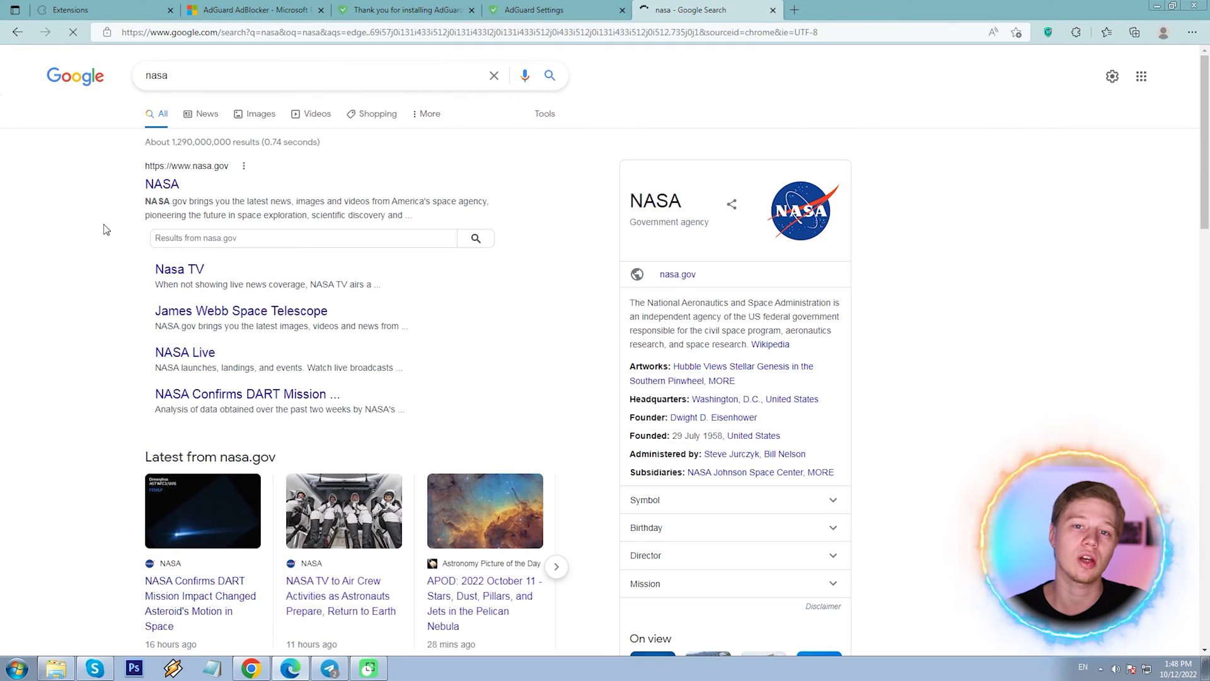
pyautogui.scroll(-10, 95, 252)
pyautogui.scroll(10, 89, 265)
# Search Google for "dirvers windows 7" and return to the AdGuard general settings
pyautogui.doubleClick(141, 76)
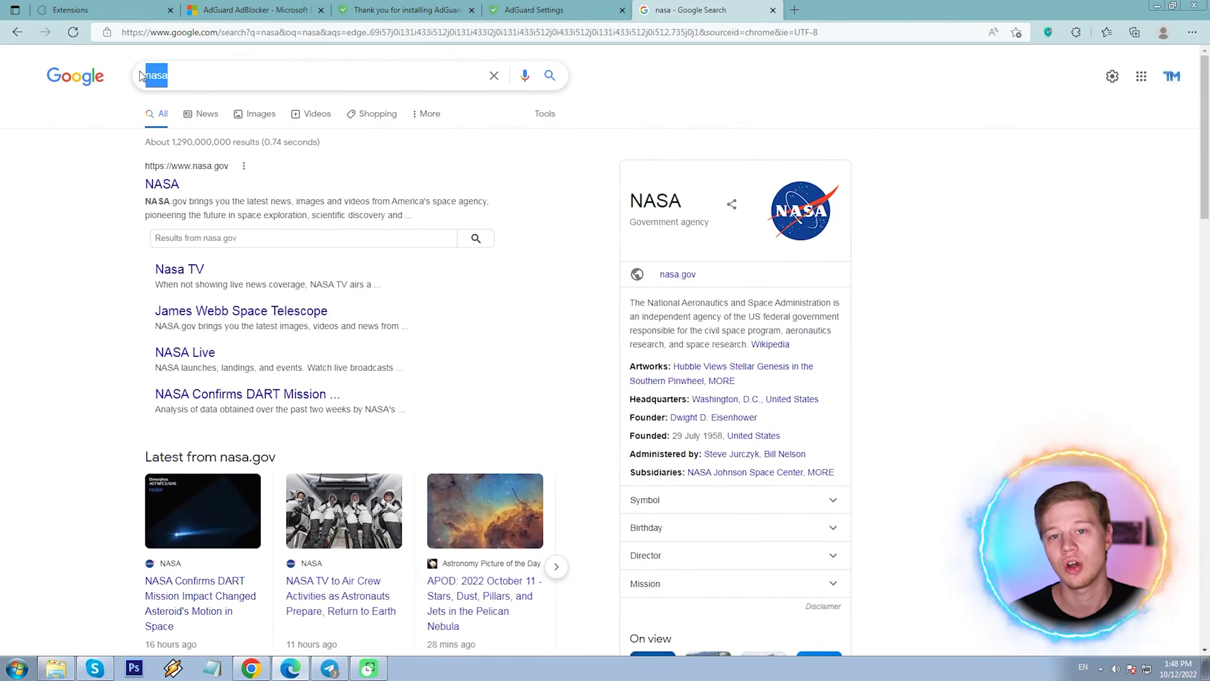
pyautogui.write('dirvers windows 7')
pyautogui.press('Return')
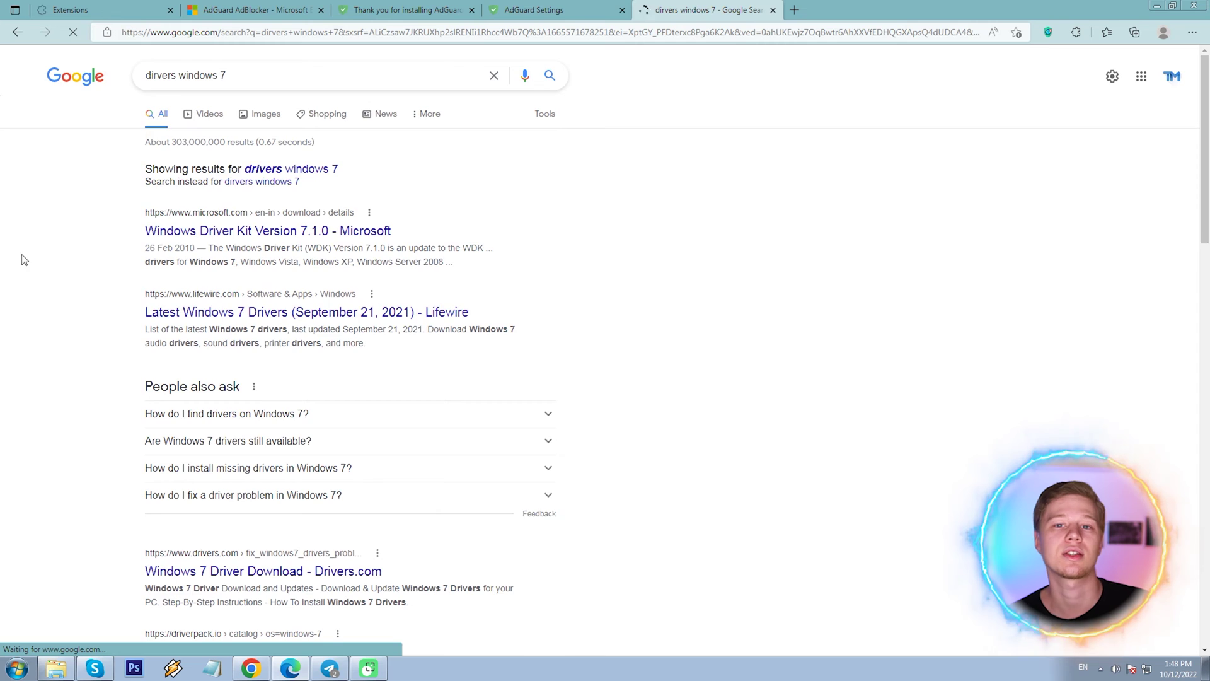
pyautogui.click(536, 9)
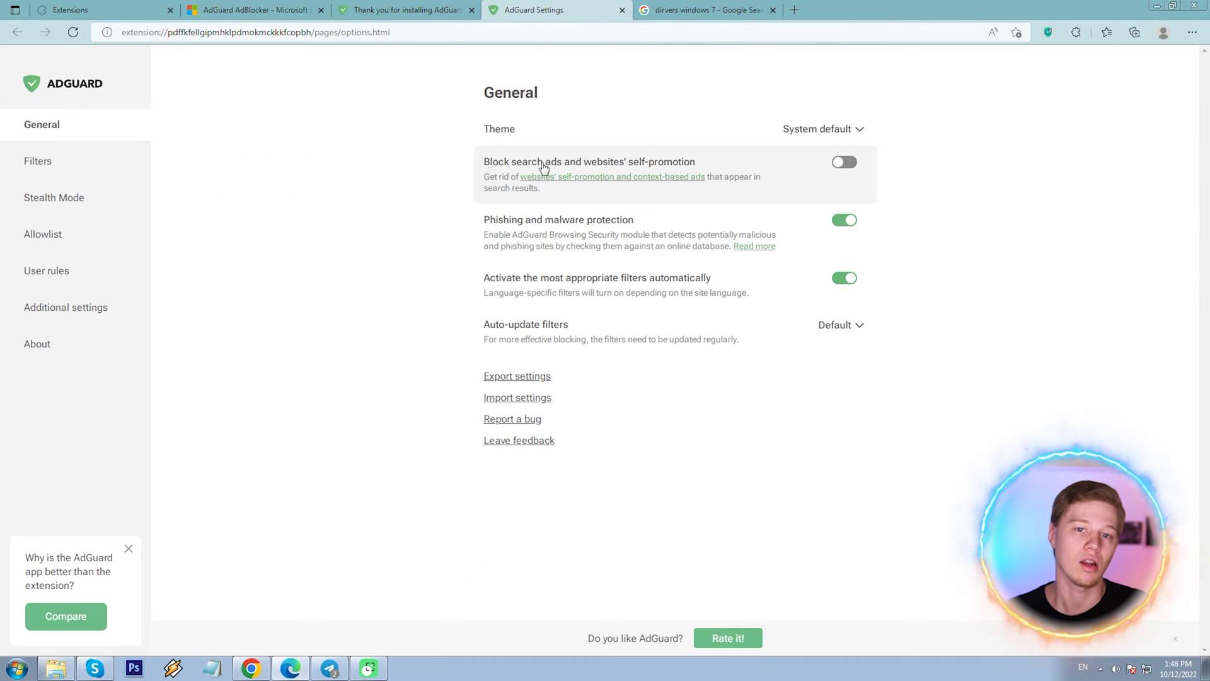
# Search Google for "ad blockers" and look through the results for search ads
pyautogui.click(711, 7)
pyautogui.write('ad blockers')
pyautogui.press('Return')
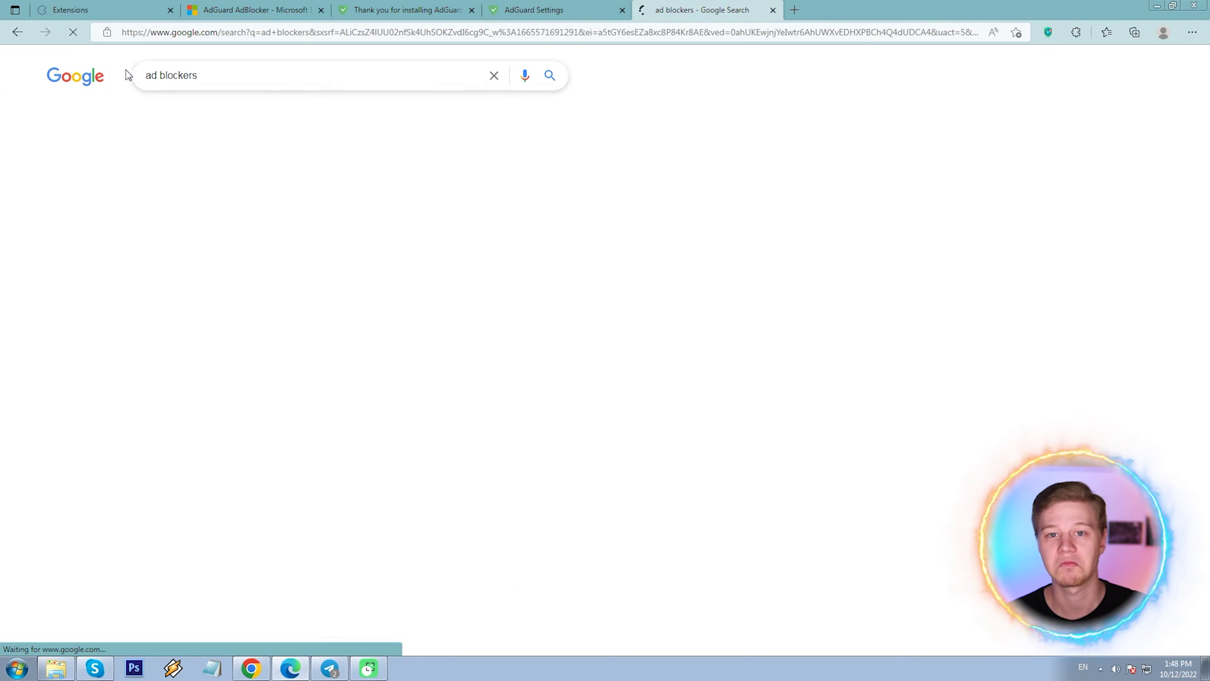
pyautogui.scroll(-1, 39, 289)
pyautogui.scroll(-10, 39, 289)
pyautogui.scroll(8, 40, 289)
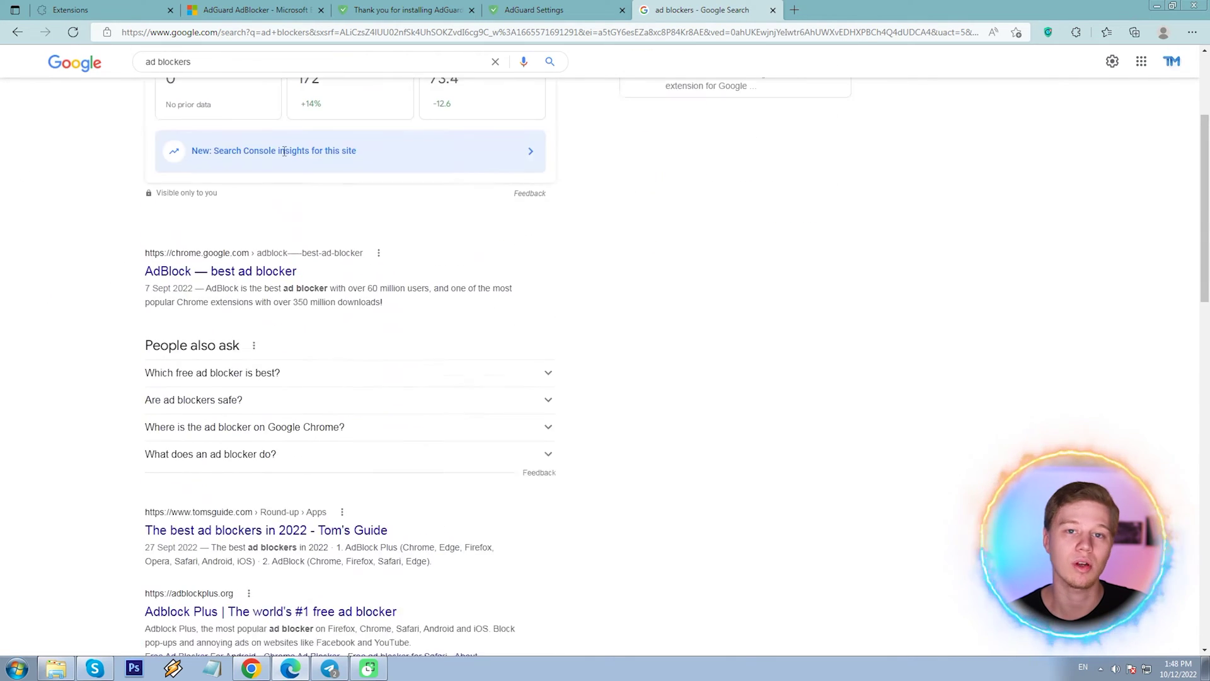
# Enable the AdGuard Popups filter among the Annoyances filters in the AdGuard settings
pyautogui.click(552, 9)
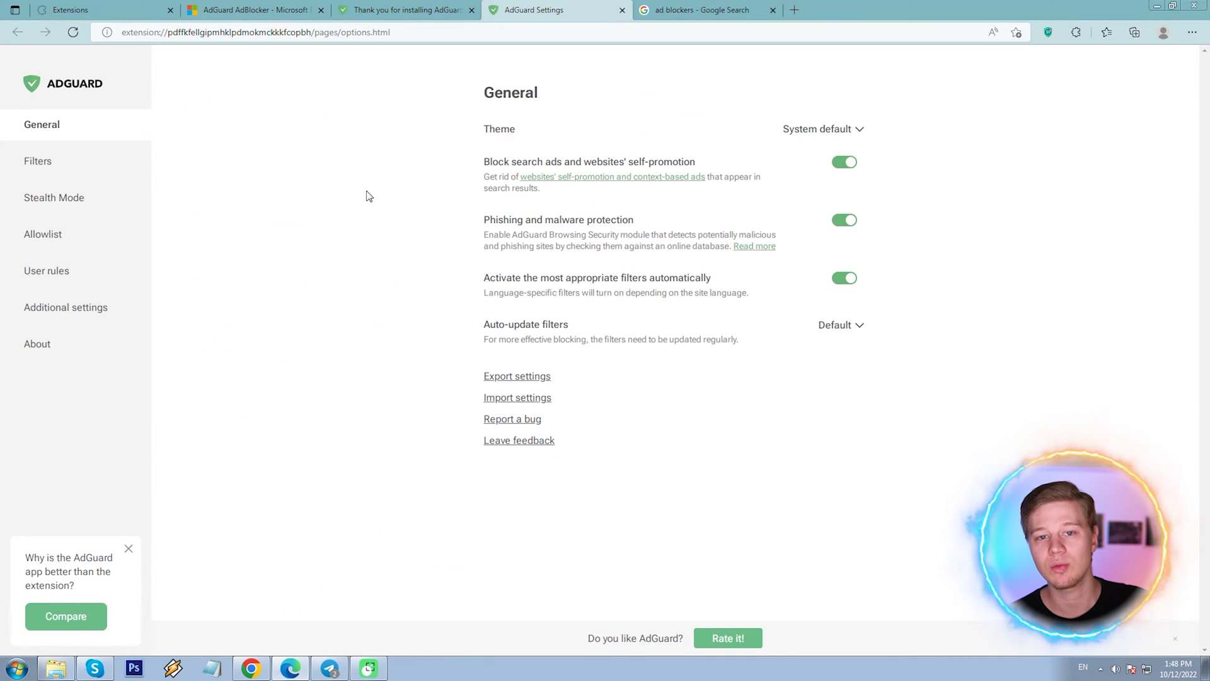
pyautogui.click(44, 162)
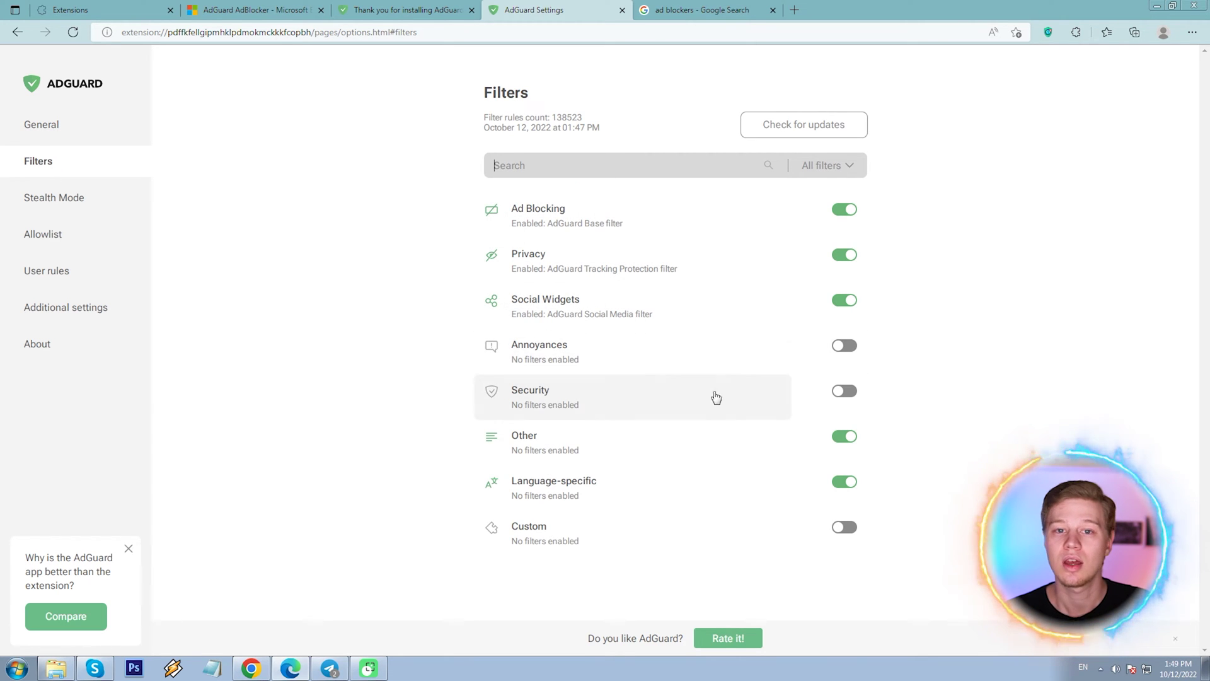
pyautogui.click(543, 363)
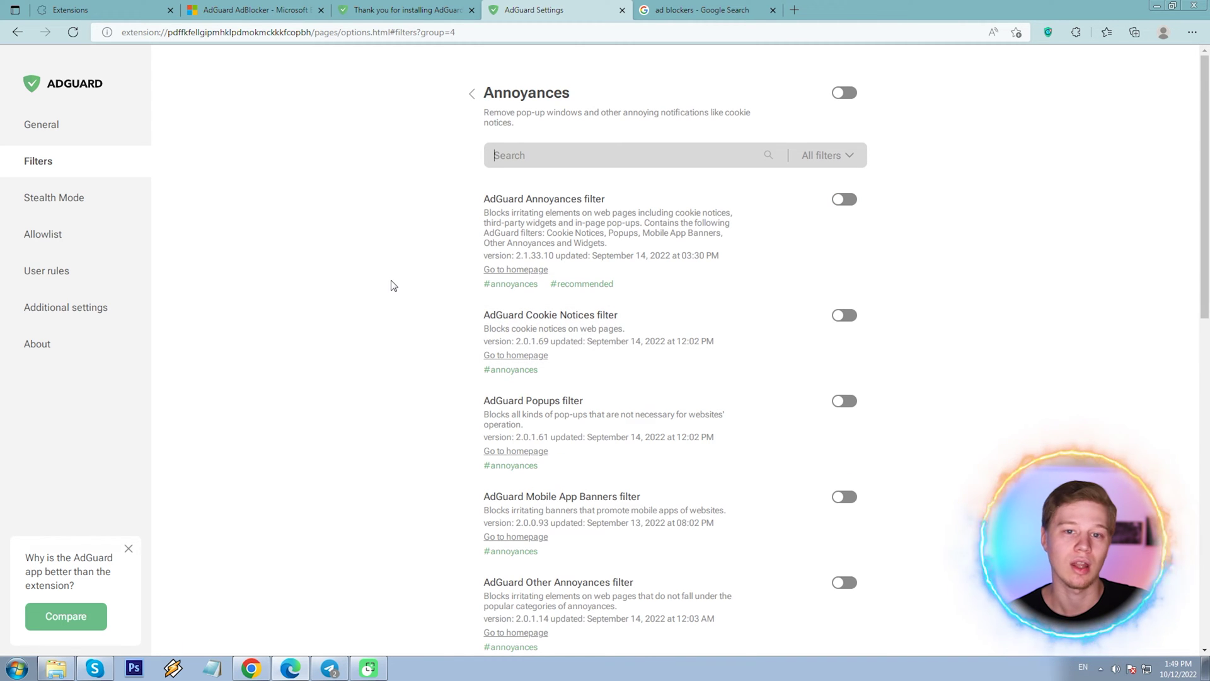
pyautogui.scroll(-3, 391, 286)
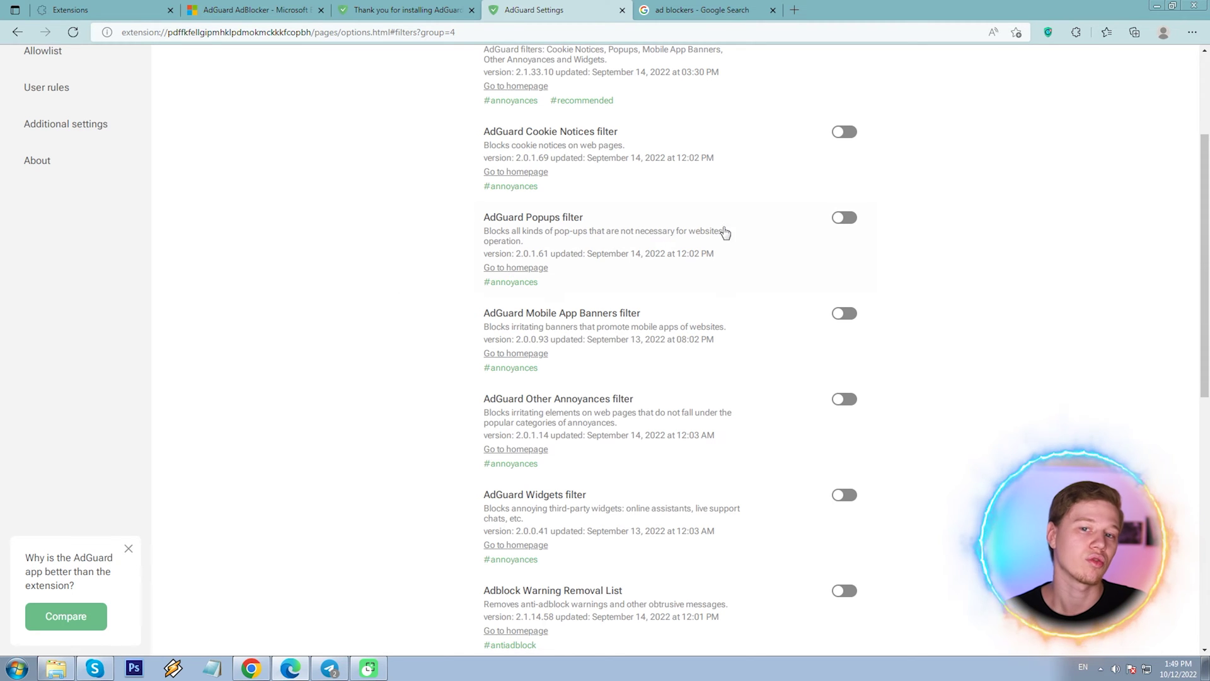
pyautogui.scroll(-2, 310, 262)
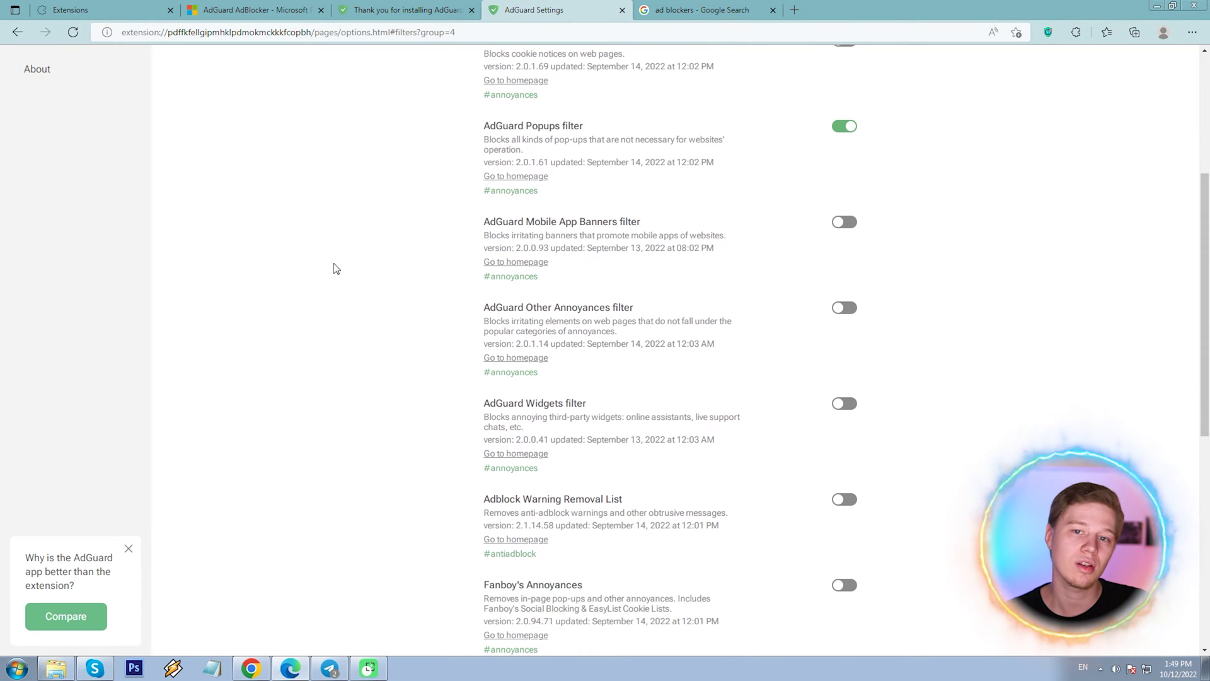
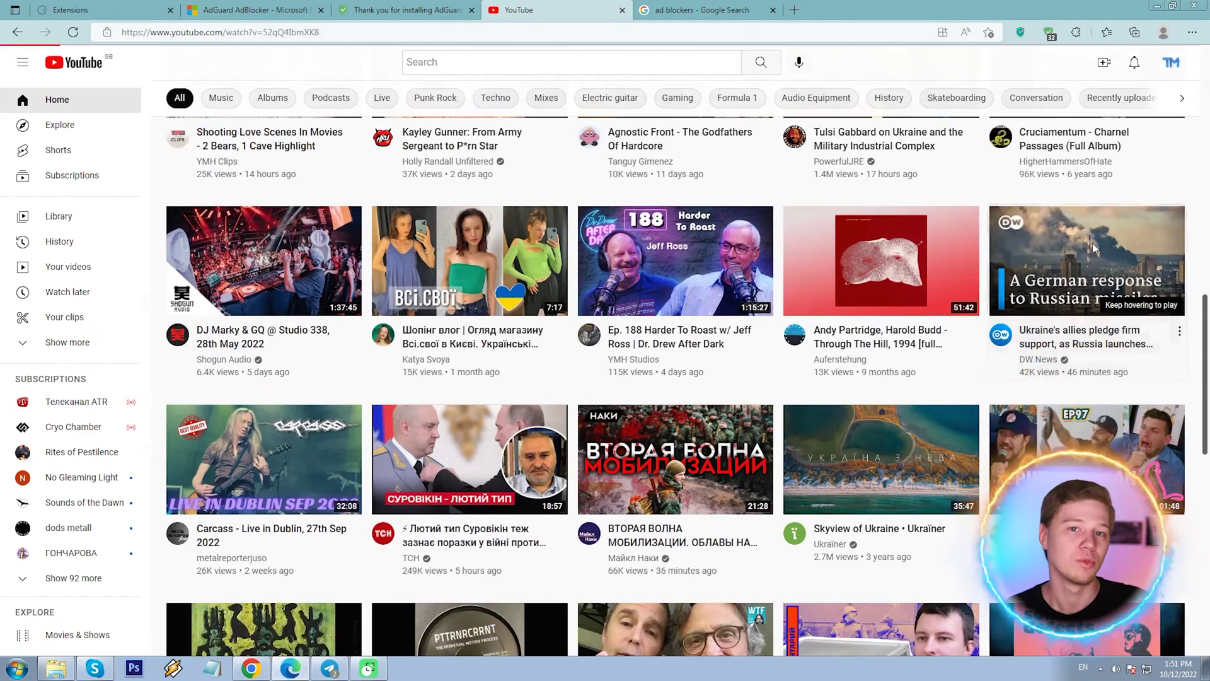
# Play the DW News video about Ukraine's allies on YouTube and check its page and timeline for ads
pyautogui.click(1088, 353)
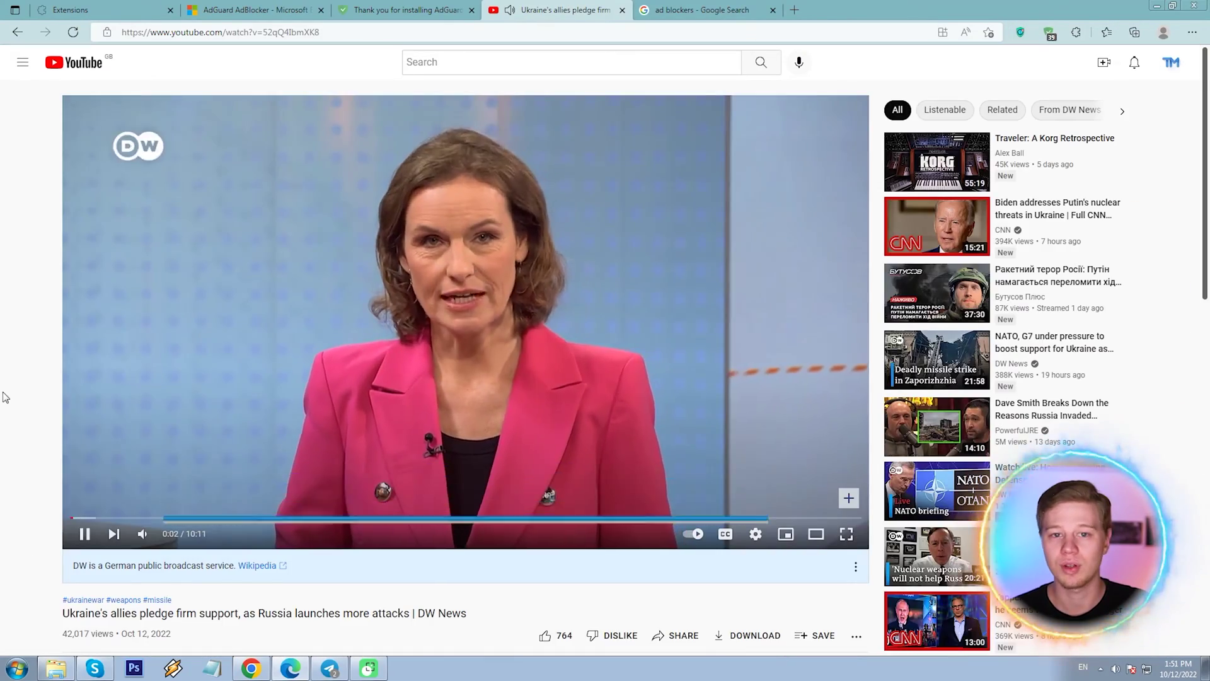
pyautogui.scroll(-3, 208, 283)
pyautogui.scroll(3, 208, 283)
pyautogui.moveTo(211, 517); pyautogui.dragTo(508, 518)
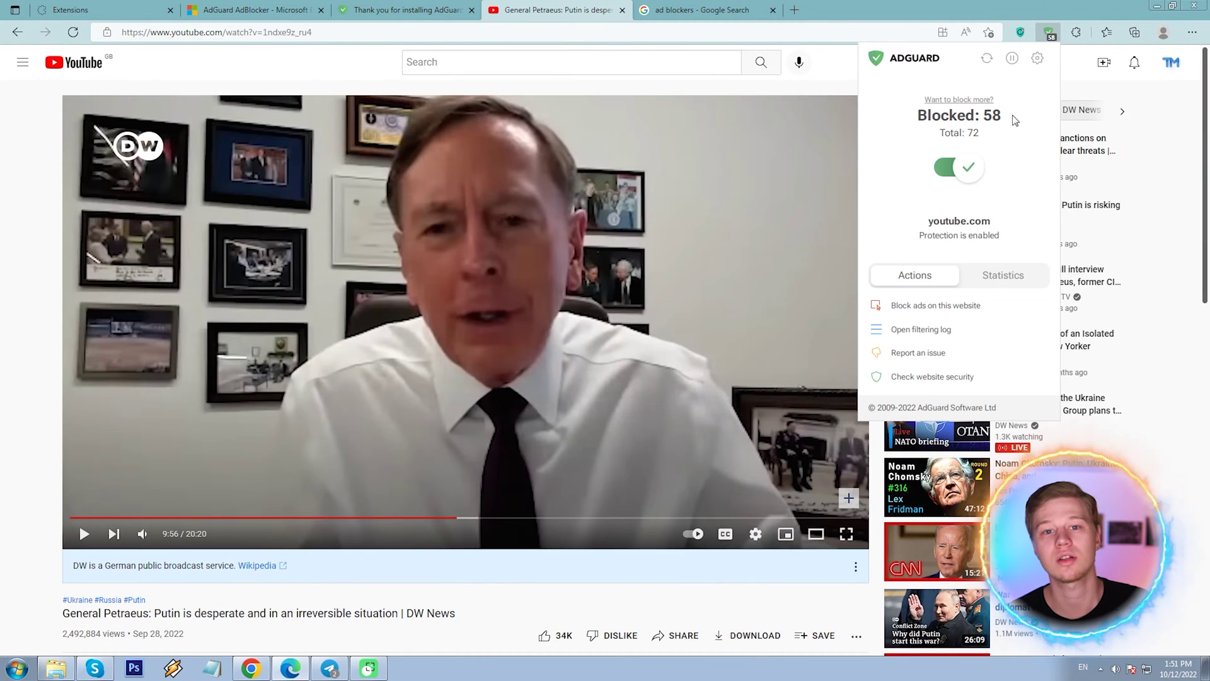
# Close the AdGuard welcome page and look through the CNN homepage for remaining ads
pyautogui.click(472, 10)
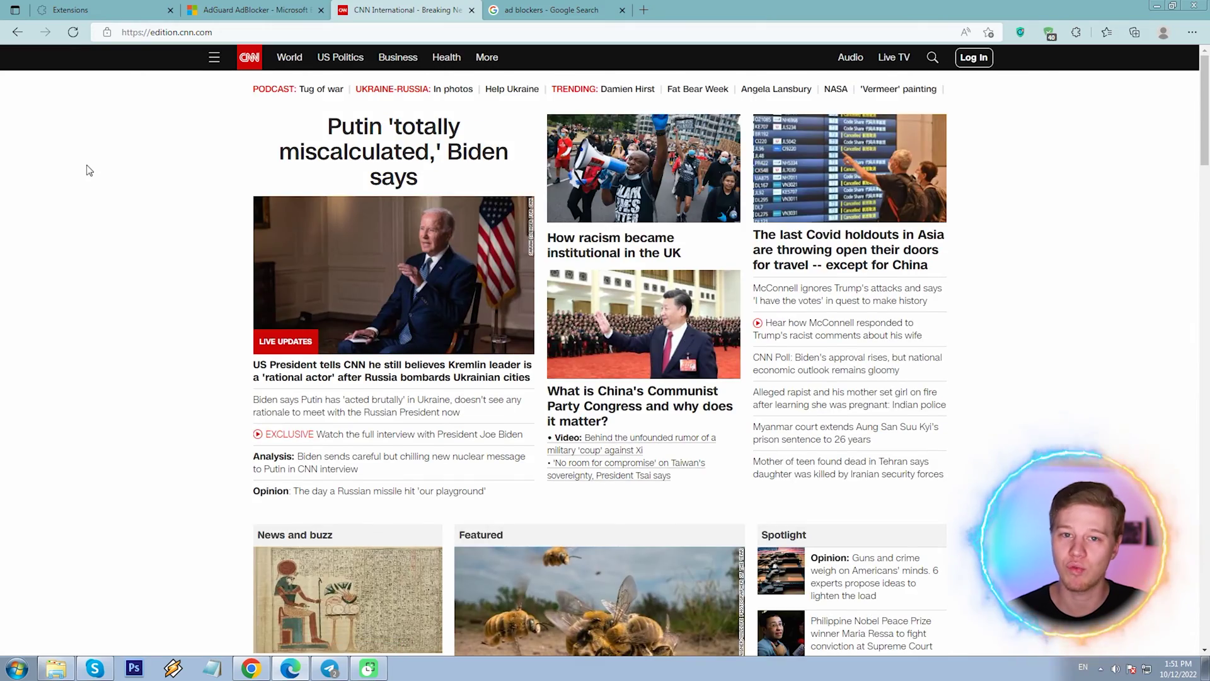
pyautogui.scroll(-7, 86, 168)
pyautogui.scroll(-20, 86, 172)
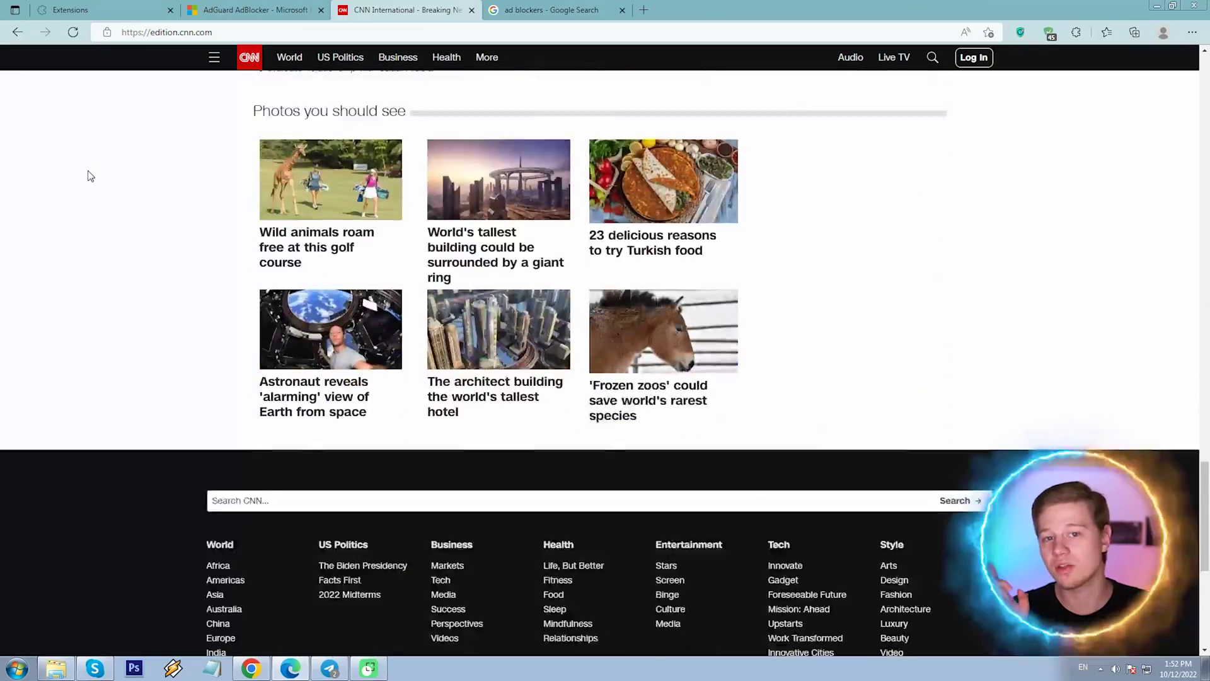
pyautogui.scroll(5, 102, 171)
# Open the AdGuard filtering log for the CNN page and examine the details of the logged requests
pyautogui.click(1050, 33)
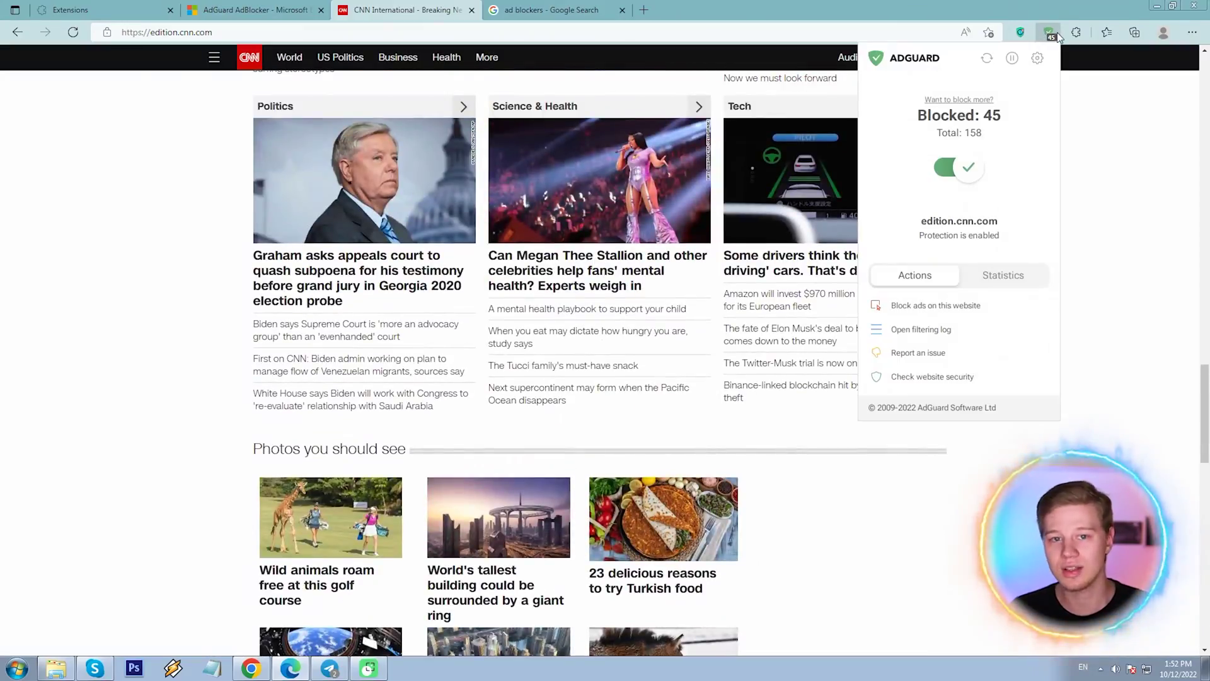
pyautogui.click(921, 330)
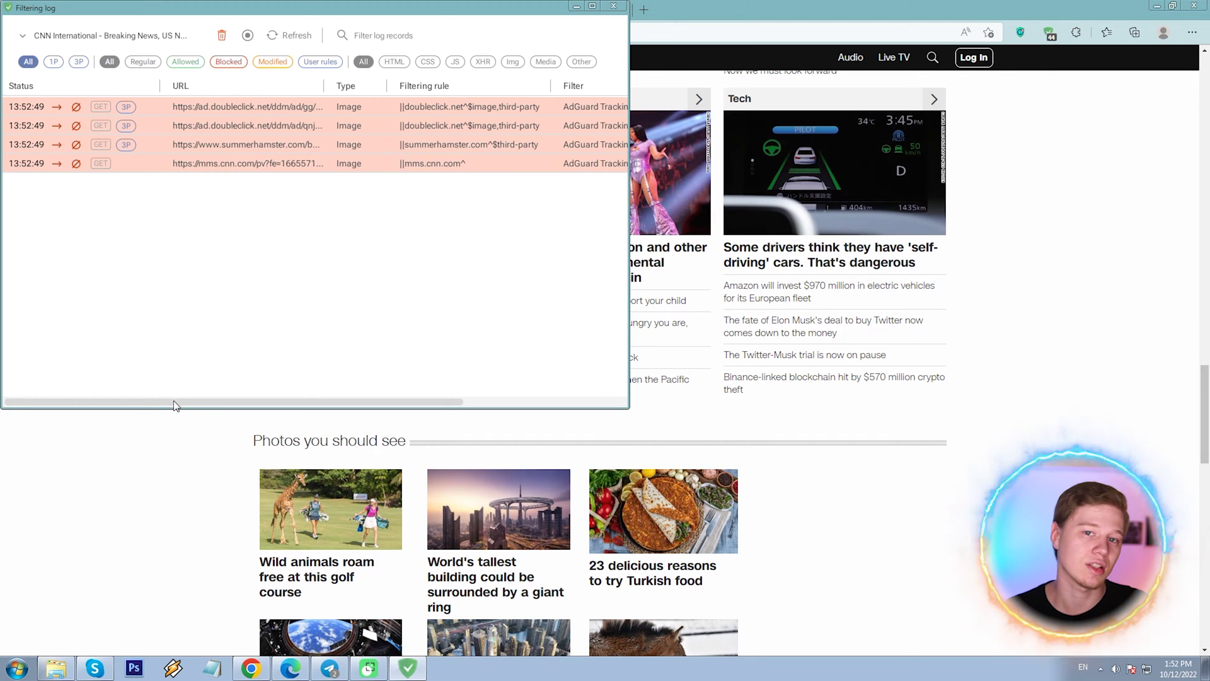
pyautogui.moveTo(176, 405); pyautogui.dragTo(292, 408)
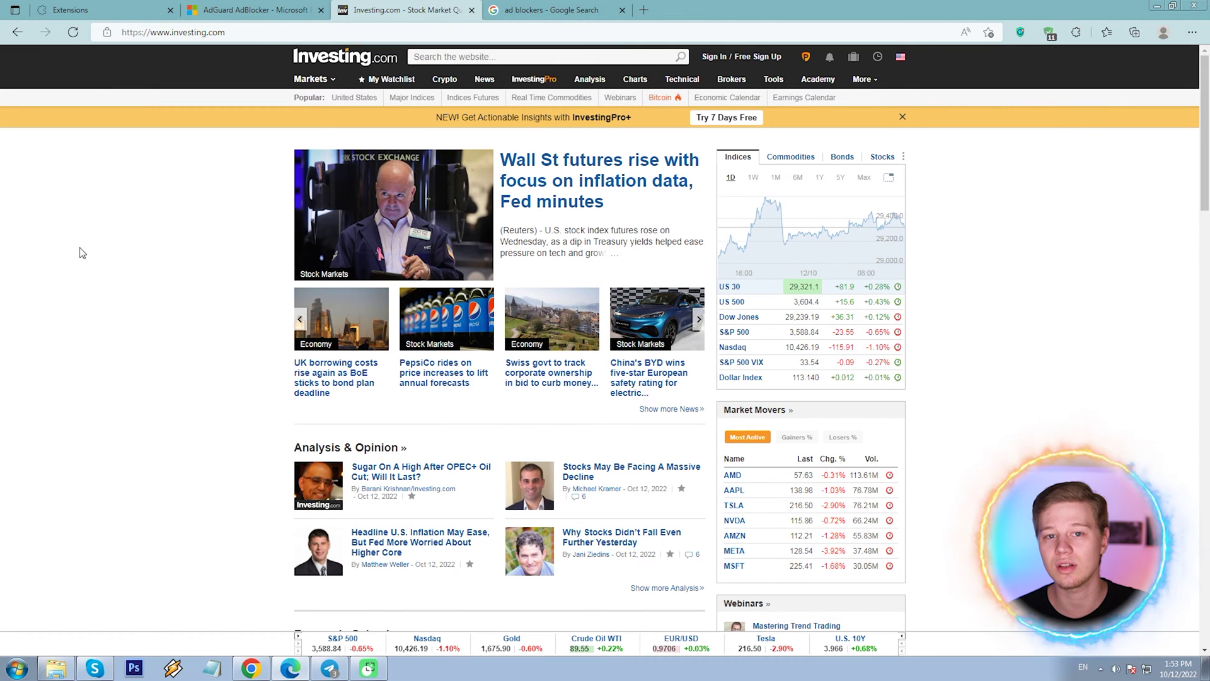
# Check the Investing.com homepage for remaining ads and run AdGuard's website security check on it
pyautogui.scroll(-4, 82, 249)
pyautogui.scroll(4, 87, 230)
pyautogui.click(1049, 32)
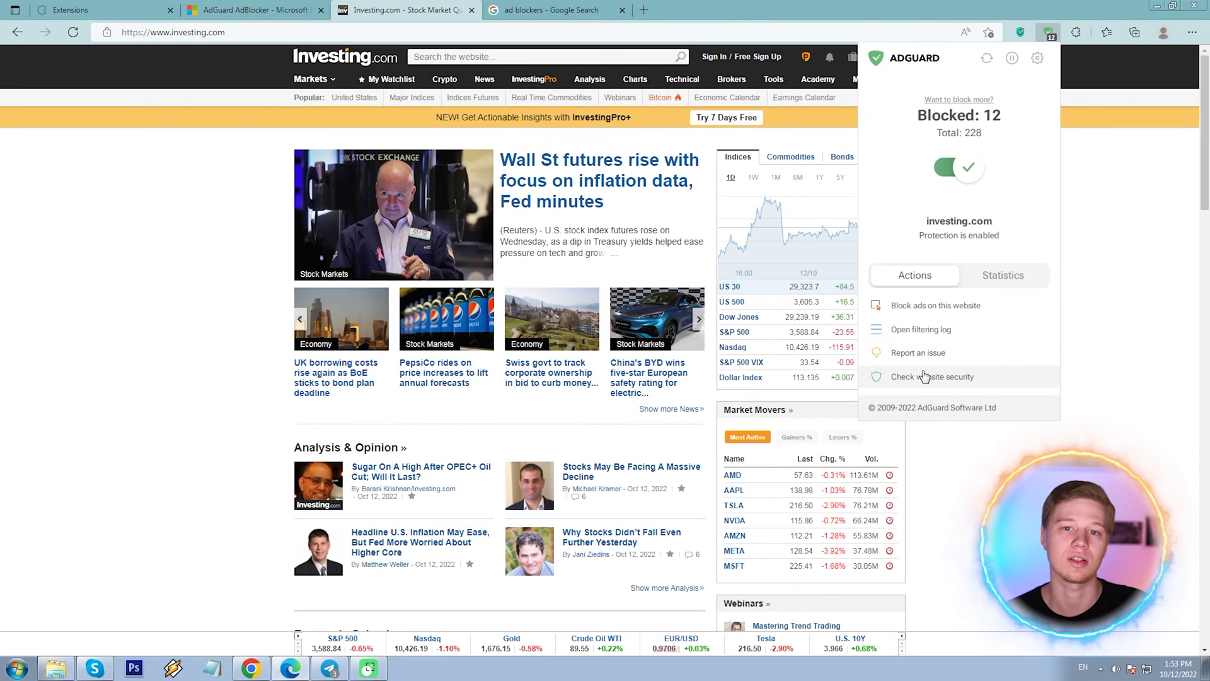
pyautogui.click(924, 377)
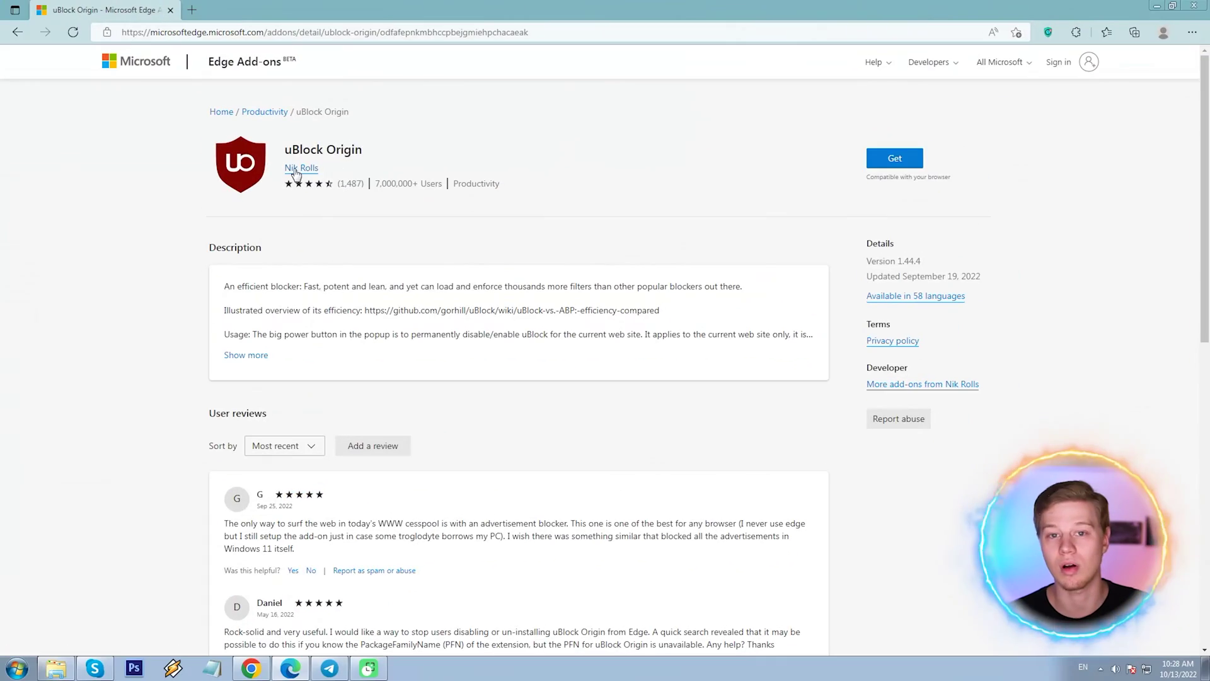
# Open uBlock Origin's GitHub repository from its Edge add-on page, look through the file list and README, and close it
pyautogui.rightClick(296, 173)
pyautogui.click(328, 179)
pyautogui.click(246, 9)
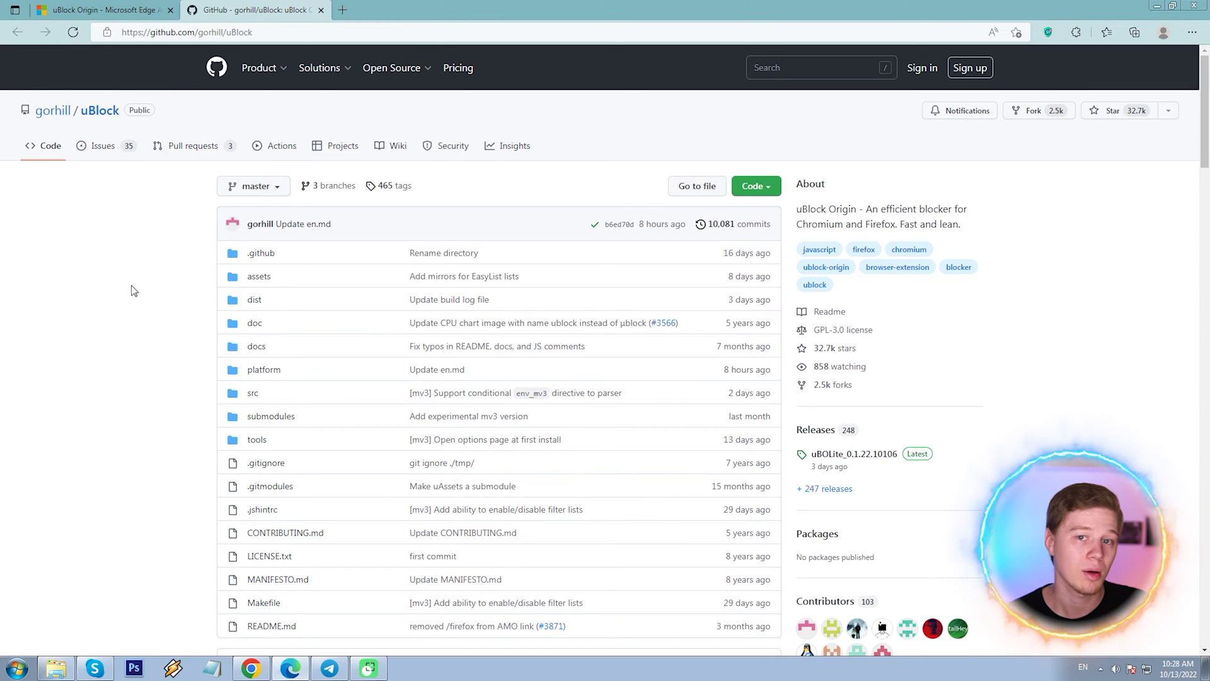
pyautogui.scroll(-4, 132, 289)
pyautogui.scroll(4, 133, 289)
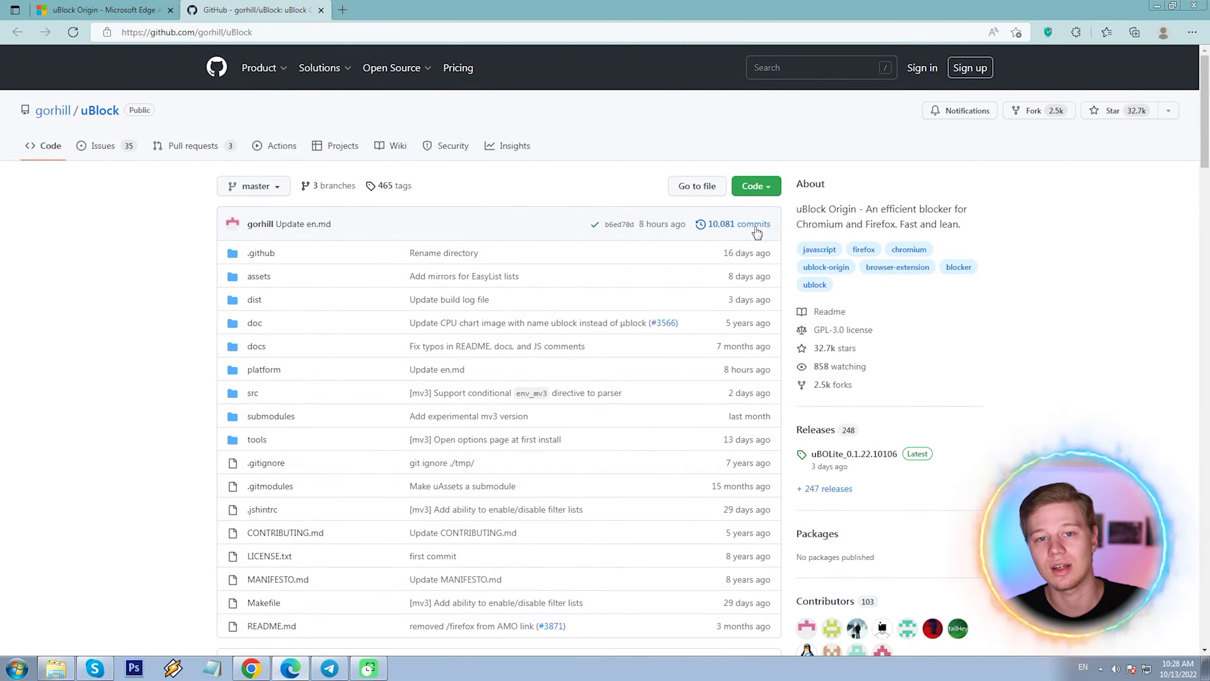
pyautogui.scroll(-8, 92, 292)
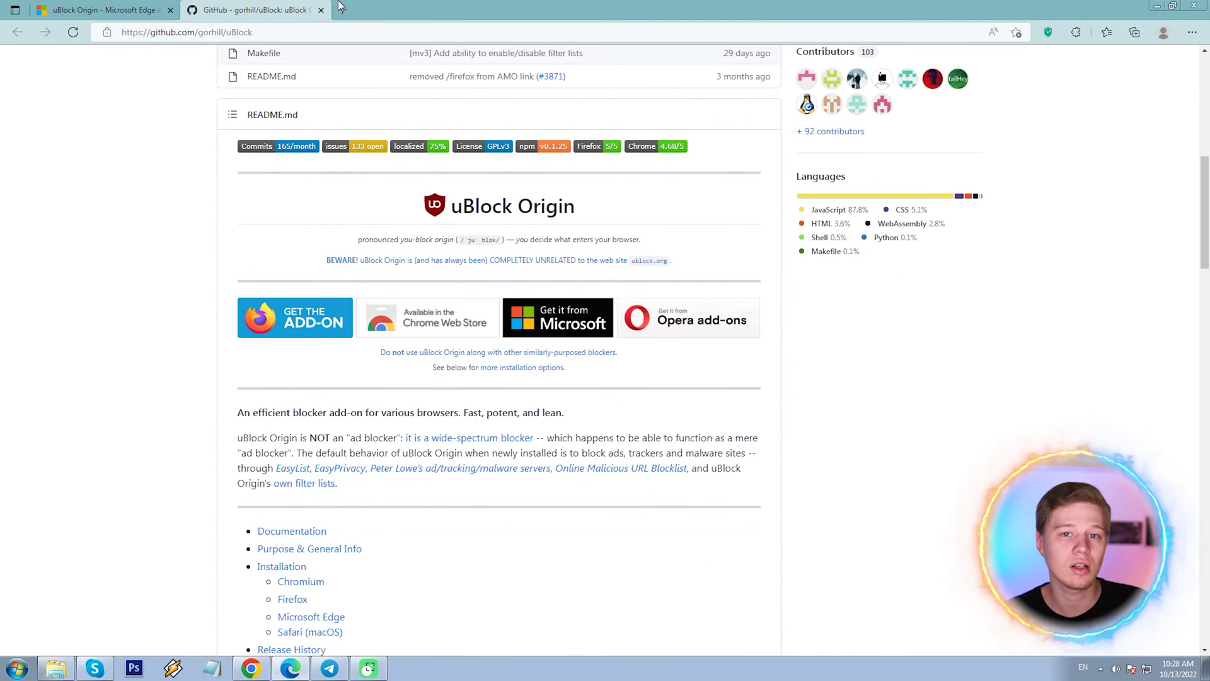
pyautogui.click(321, 10)
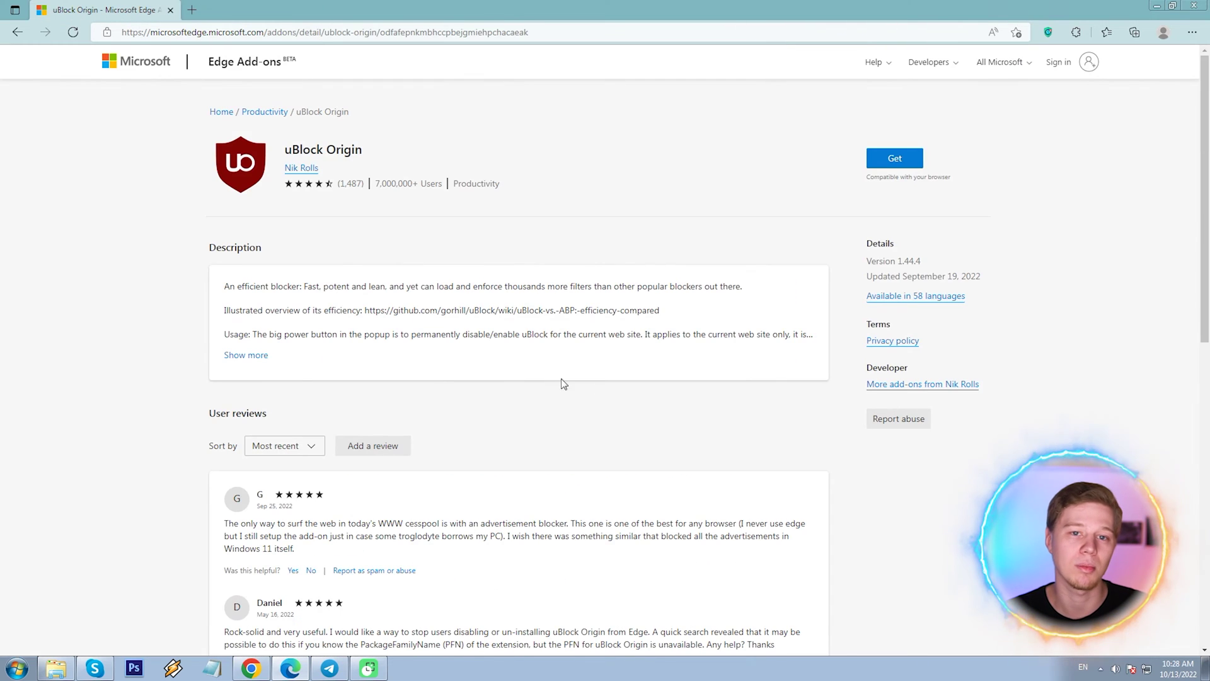
# View the other add-ons from uBlock Origin's developer and return to the uBlock Origin add-on page
pyautogui.click(954, 385)
pyautogui.hotkey('alt', 'Left')
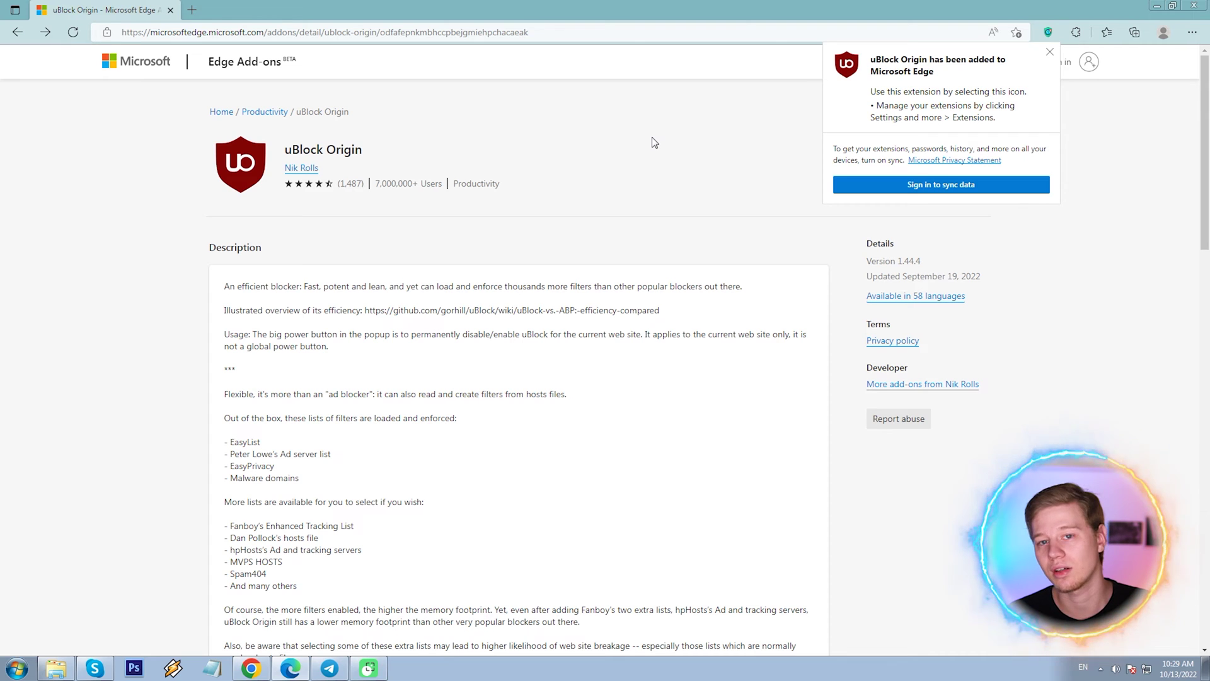
# Show the uBlock Origin icon in the browser toolbar and open the extension's popup to examine its tools
pyautogui.click(1076, 32)
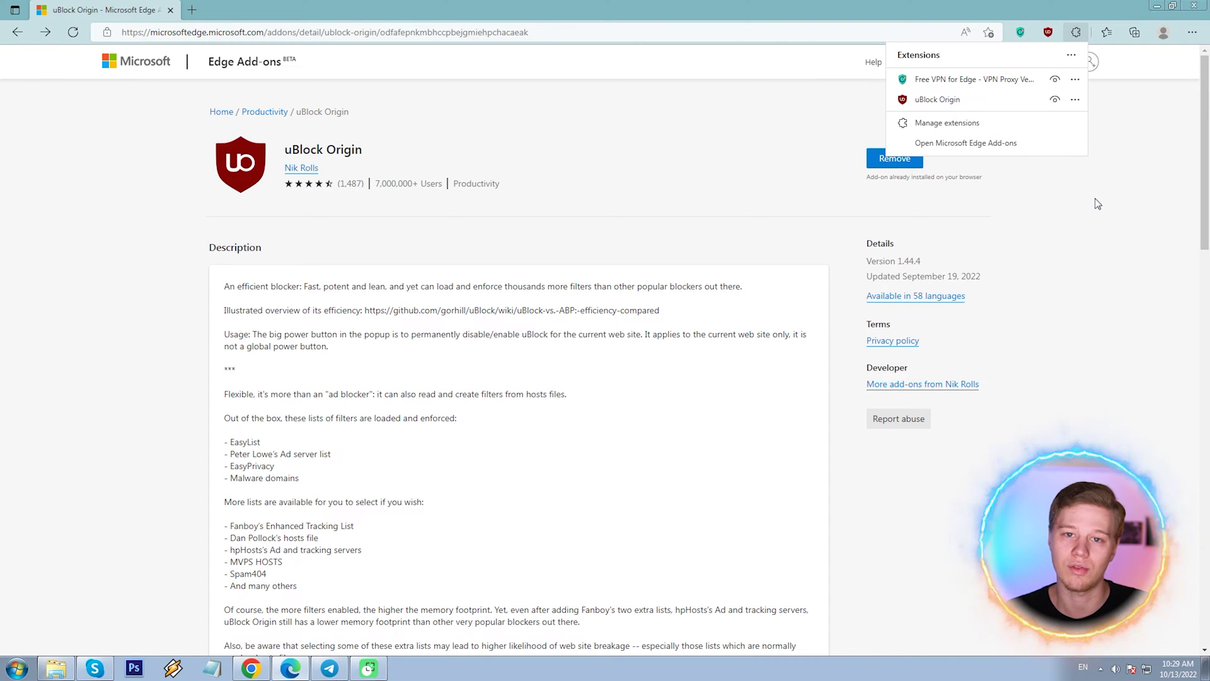
pyautogui.click(1048, 32)
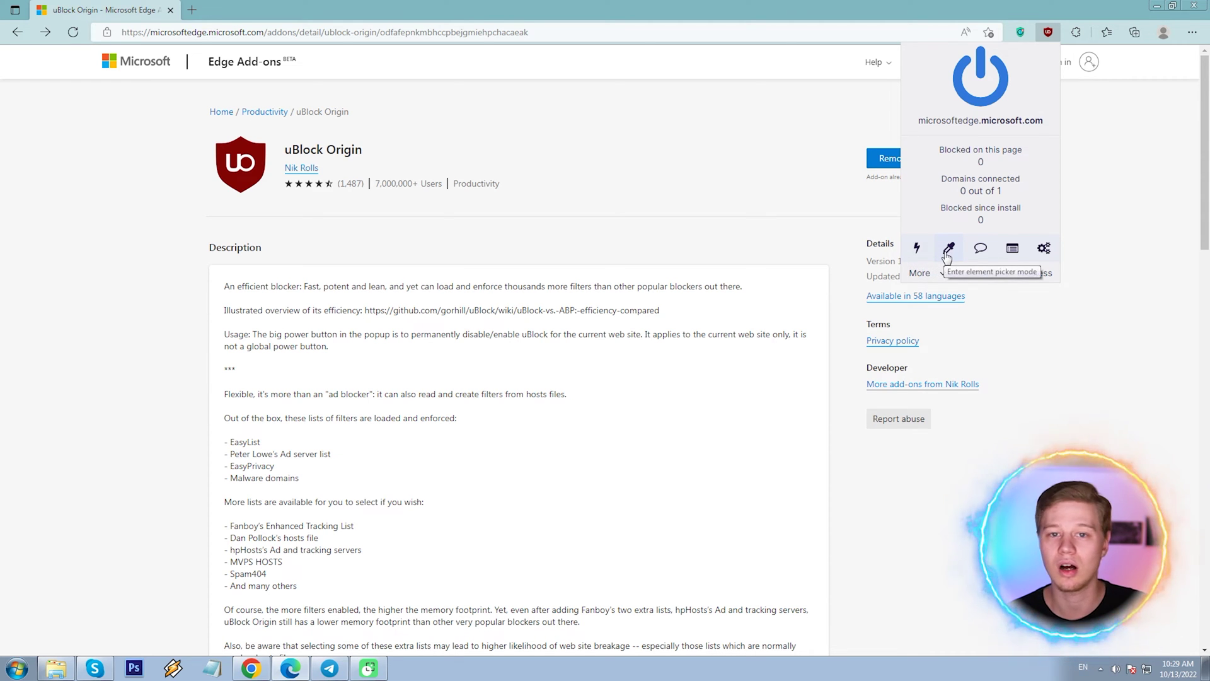
# Open the uBlock Origin dashboard and read the wiki explanation of the Disable hyperlink auditing setting
pyautogui.click(1043, 249)
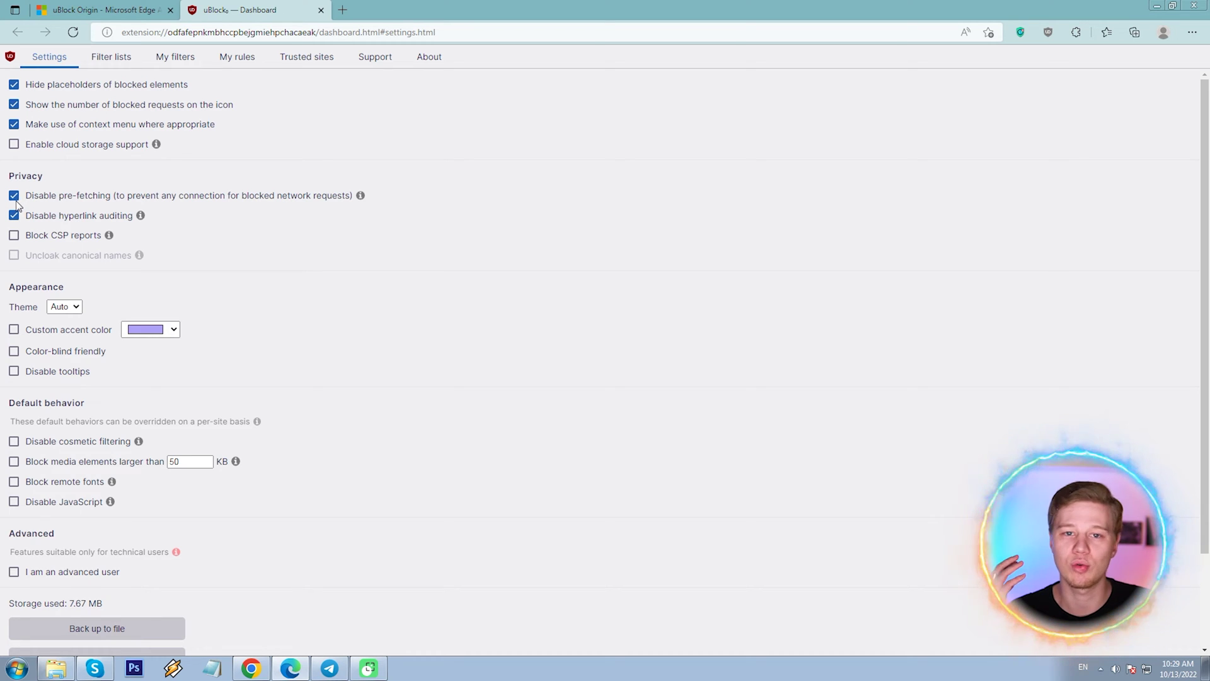
pyautogui.click(141, 215)
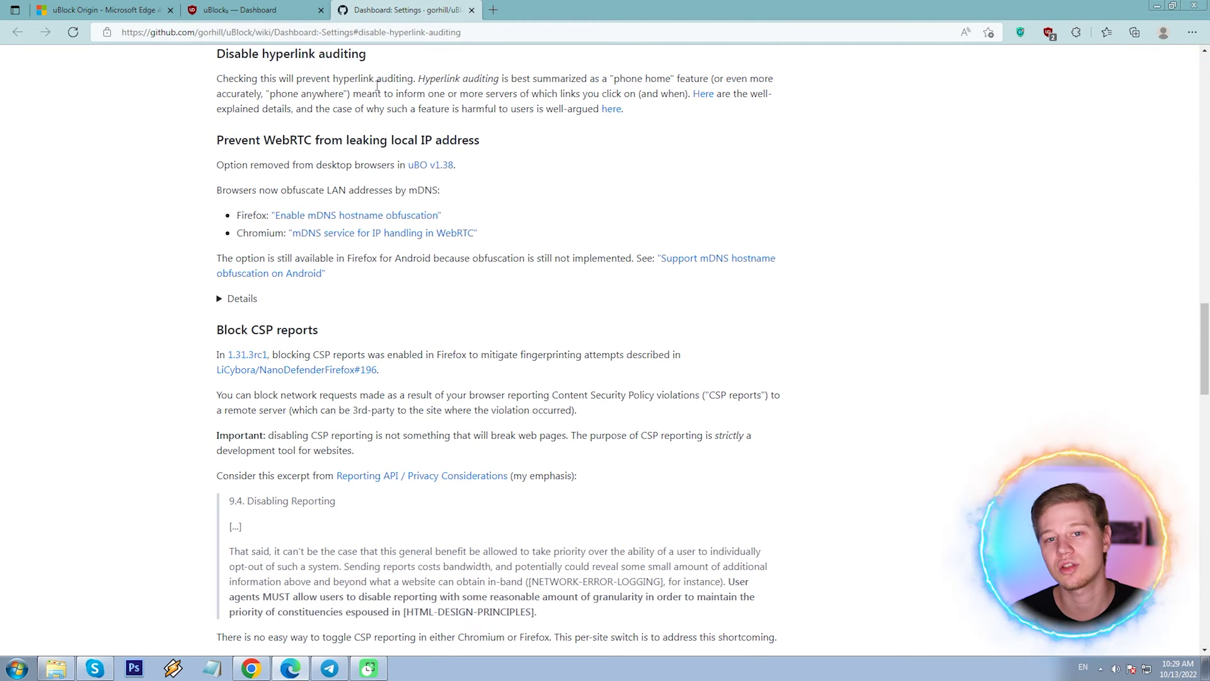
pyautogui.hotkey('ctrl', 'w')
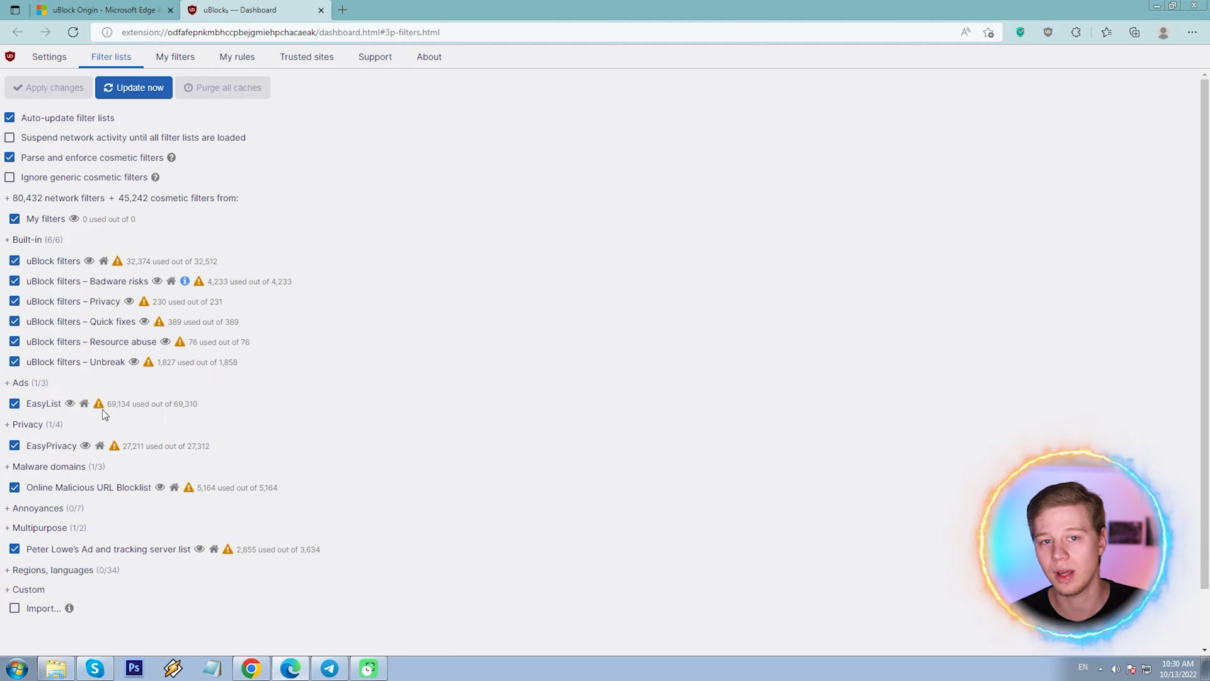
# Look through uBlock Origin's available filter lists, including the Ads, Malware domains, Annoyances and Regions, languages groups
pyautogui.click(10, 390)
pyautogui.click(9, 386)
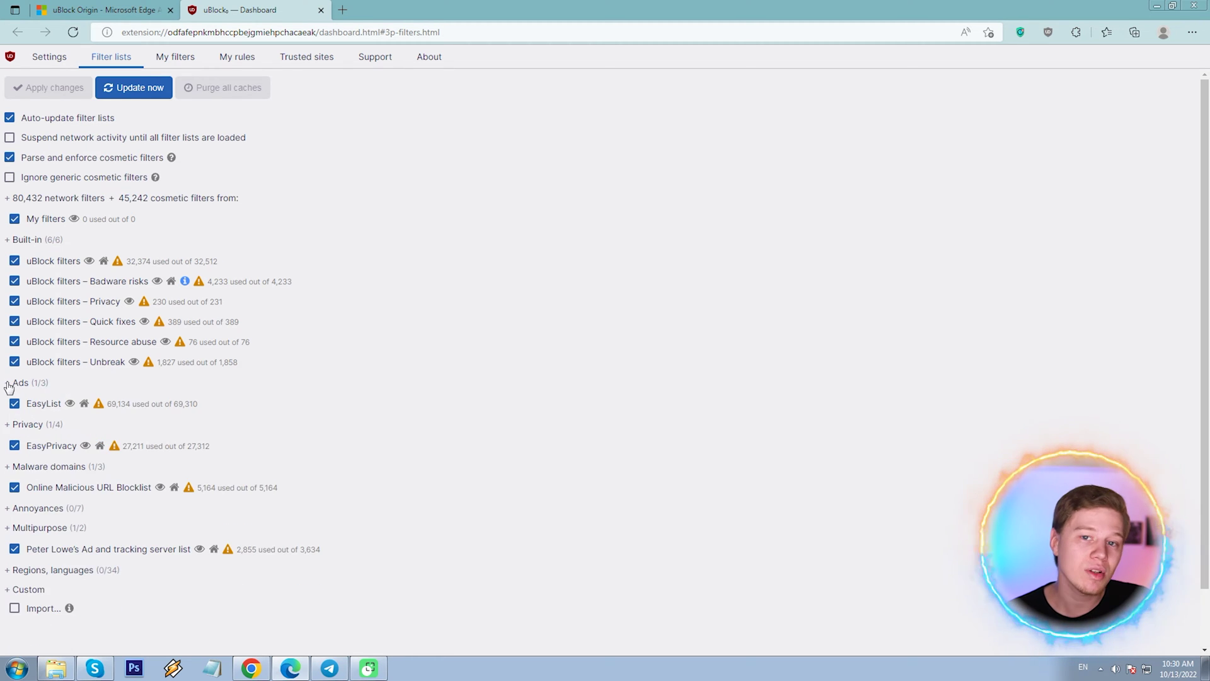
pyautogui.click(8, 466)
pyautogui.click(7, 467)
pyautogui.click(160, 487)
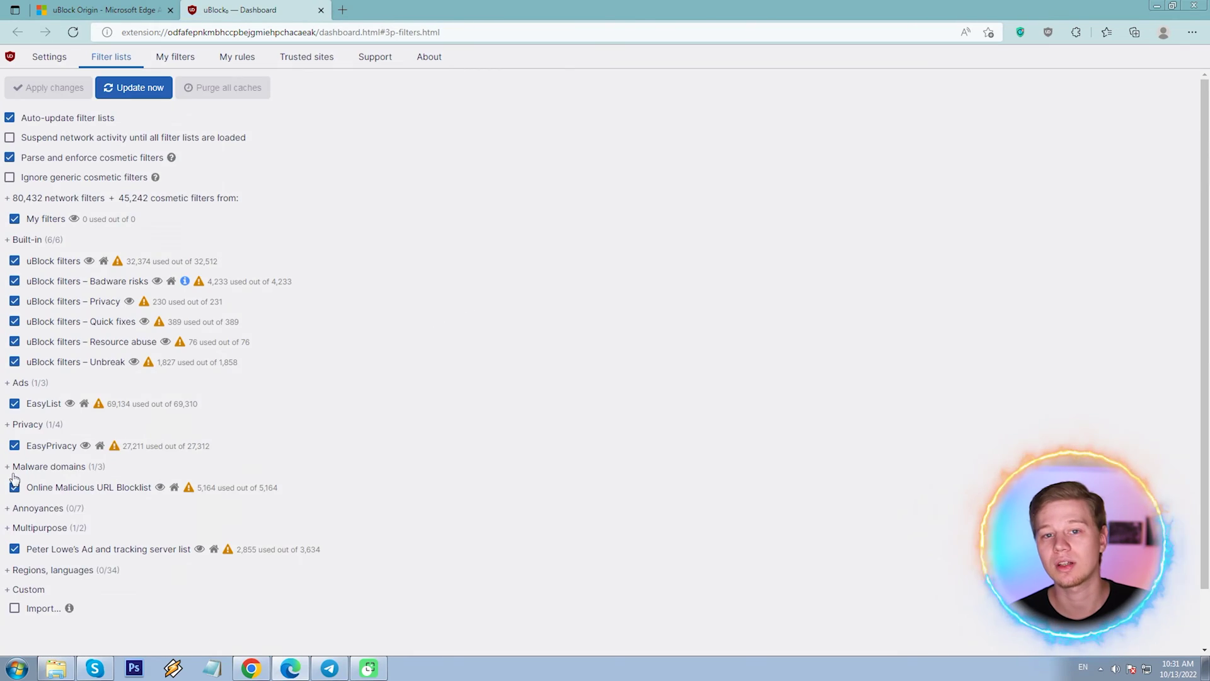
pyautogui.click(7, 508)
pyautogui.scroll(-3, 4, 402)
pyautogui.click(7, 334)
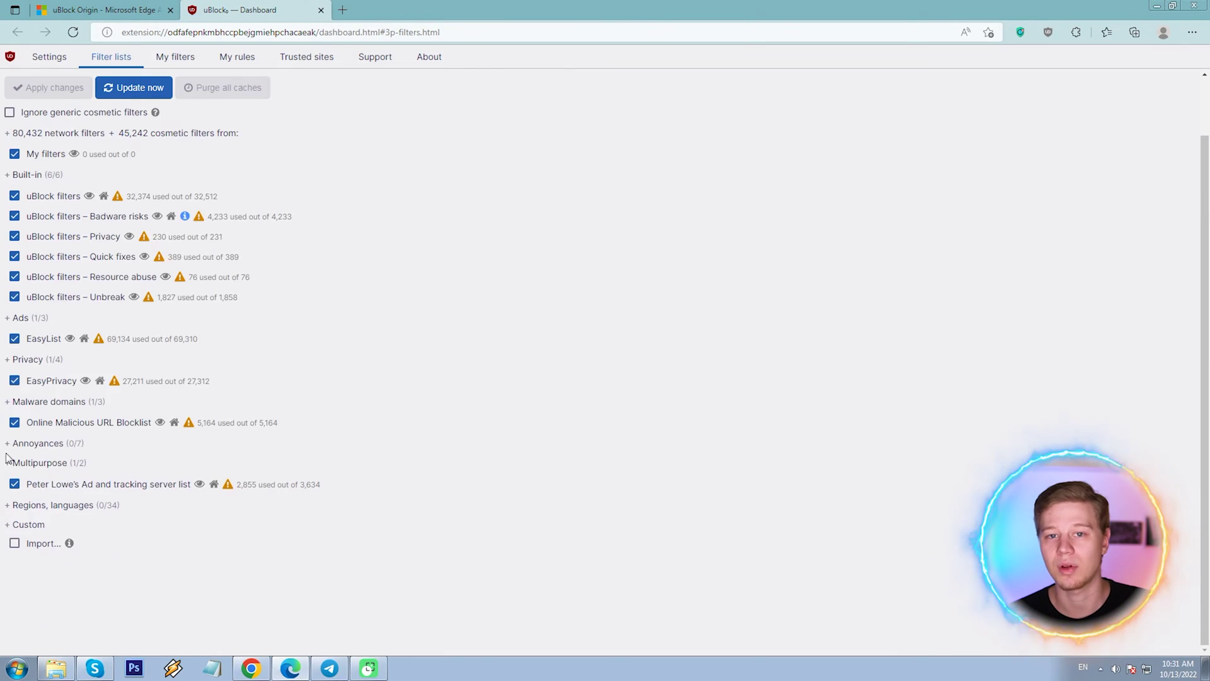
pyautogui.click(8, 508)
pyautogui.scroll(-3, 8, 507)
pyautogui.click(8, 300)
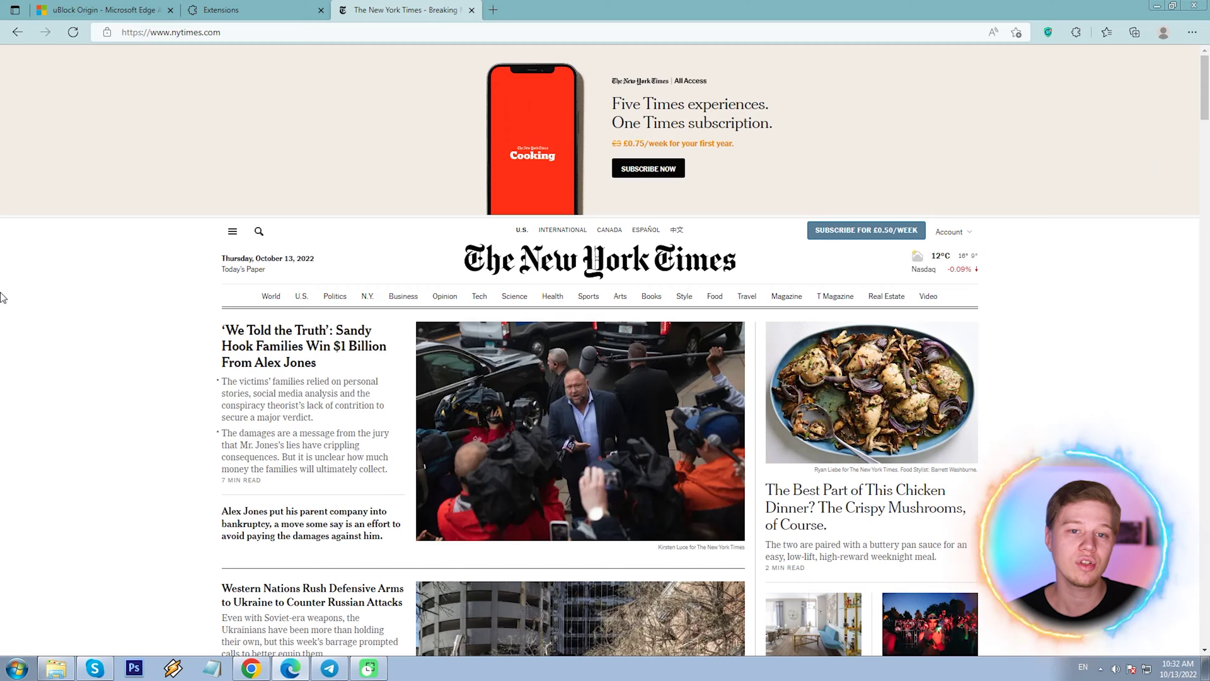
# Look through the New York Times and ESPN homepages for ads with uBlock Origin turned off
pyautogui.scroll(-7, 16, 283)
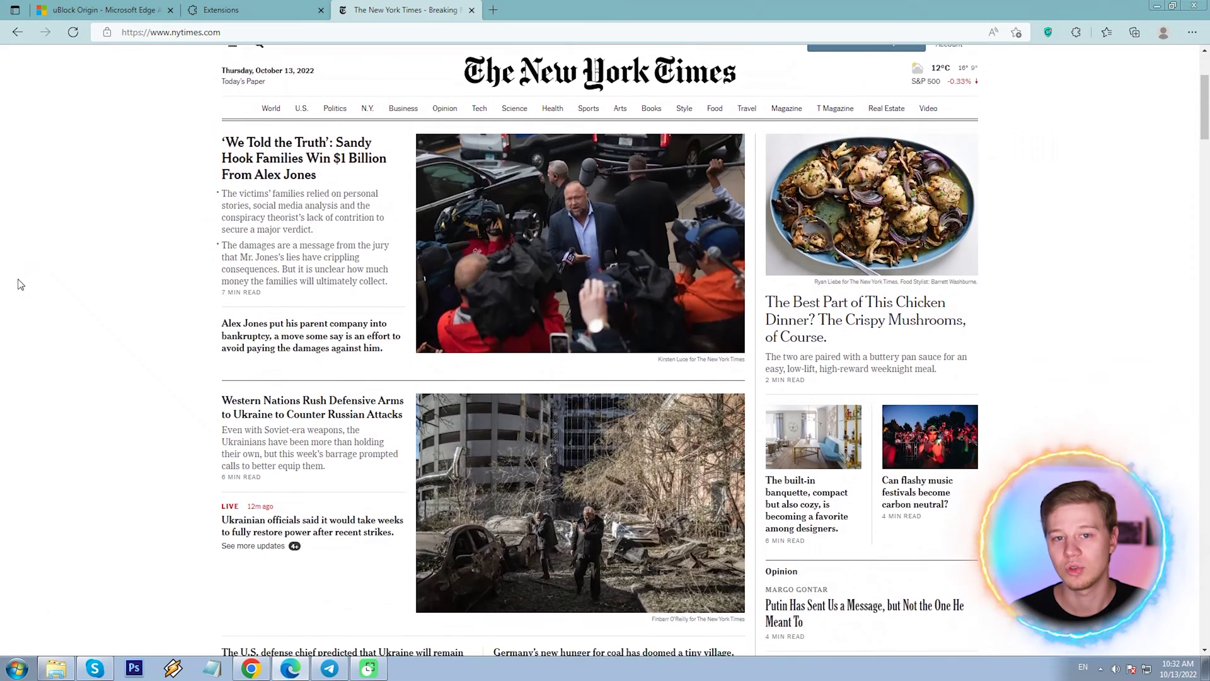
pyautogui.scroll(-18, 23, 278)
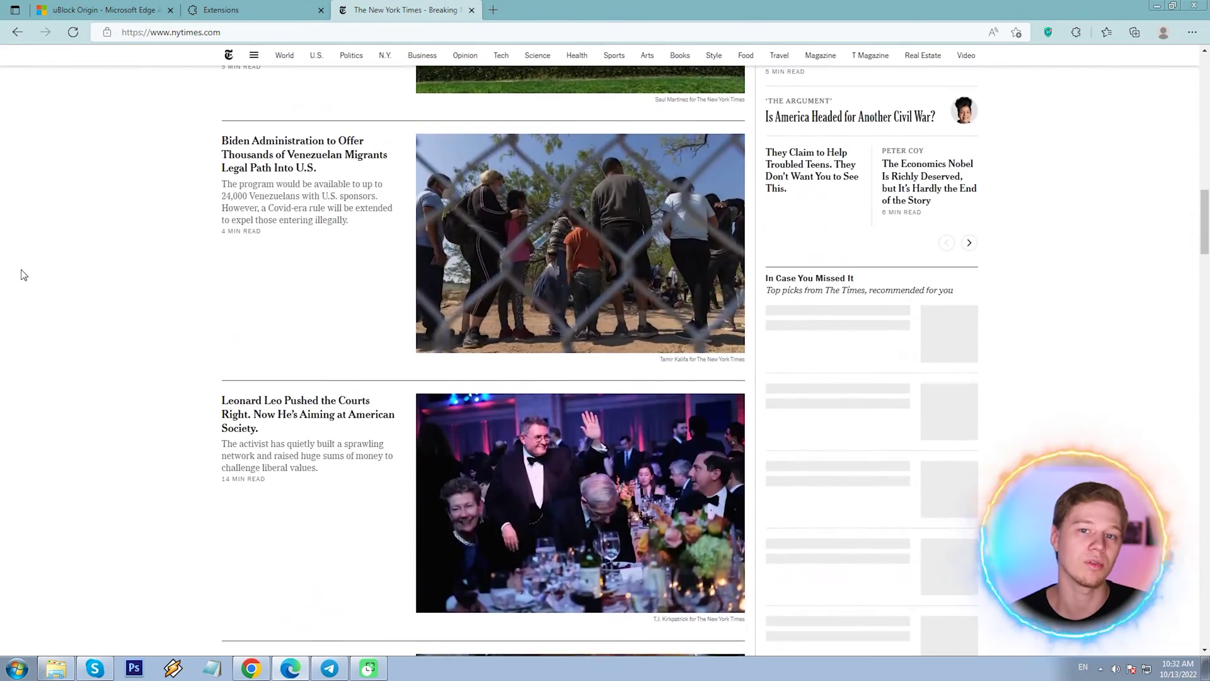
pyautogui.scroll(-12, 23, 275)
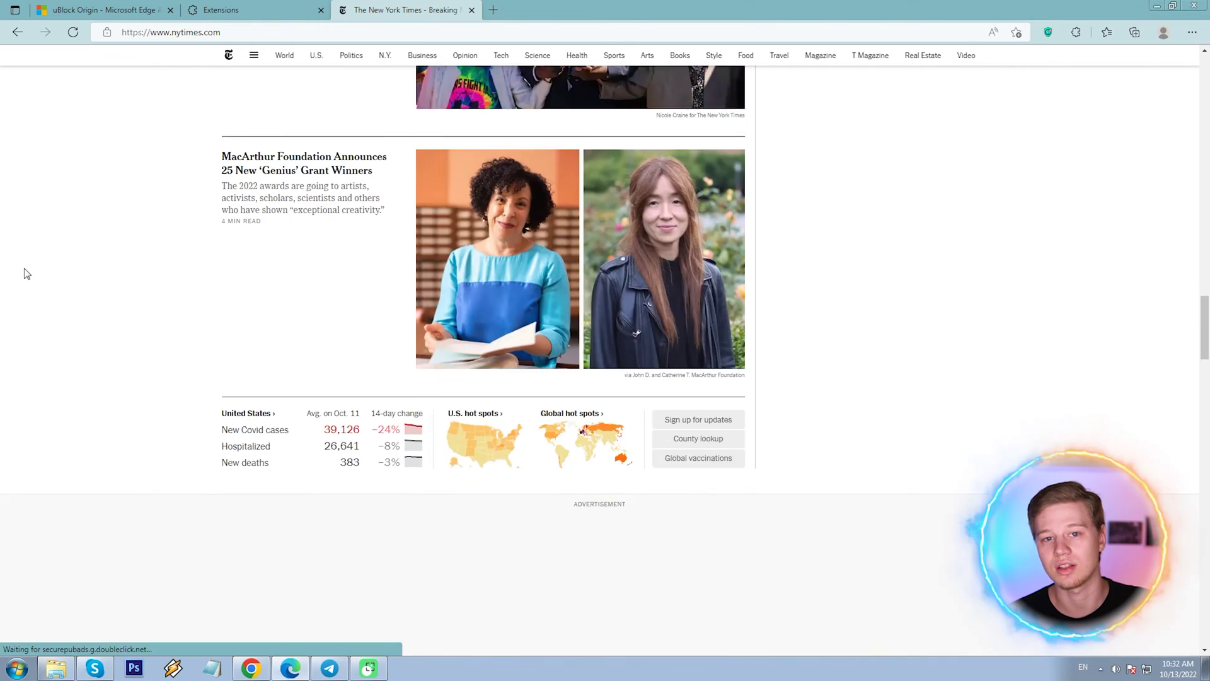
pyautogui.scroll(-4, 26, 273)
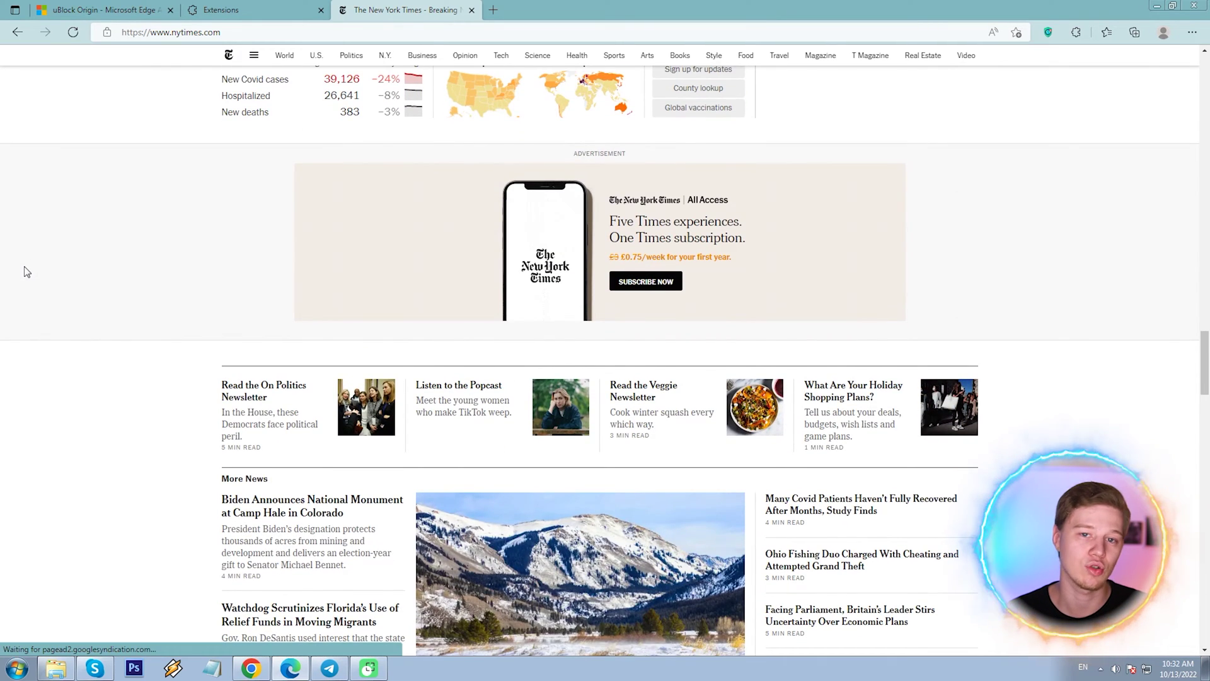
pyautogui.scroll(-17, 27, 272)
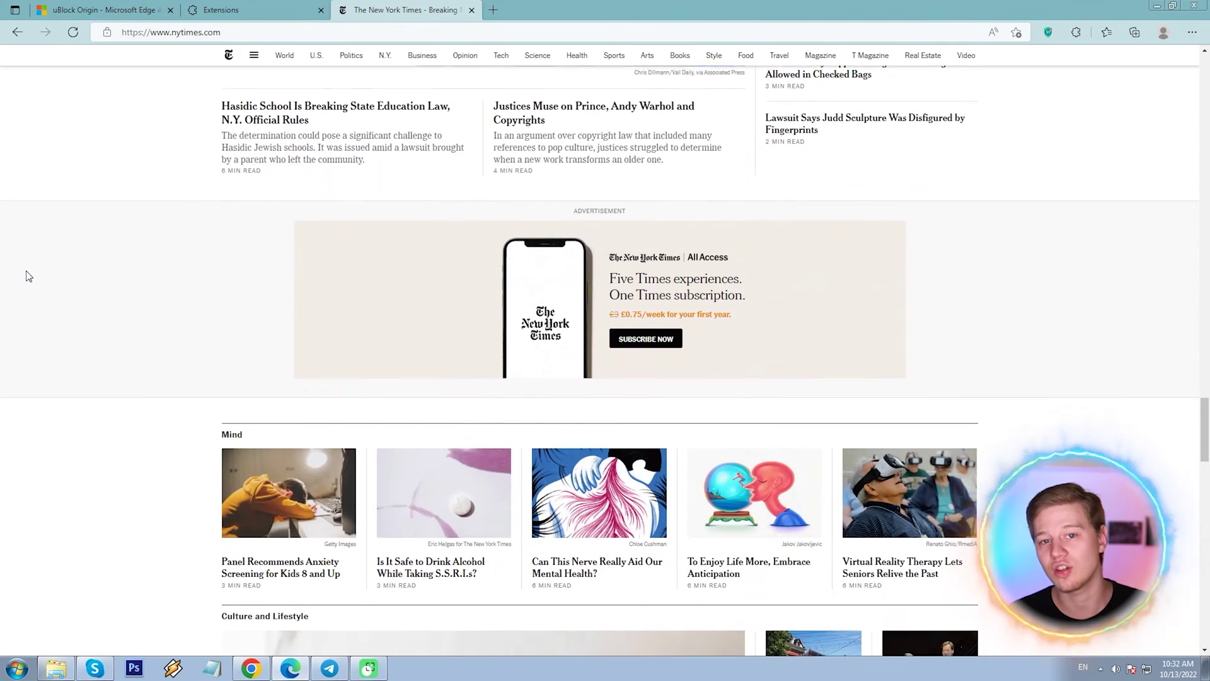
pyautogui.scroll(-13, 26, 274)
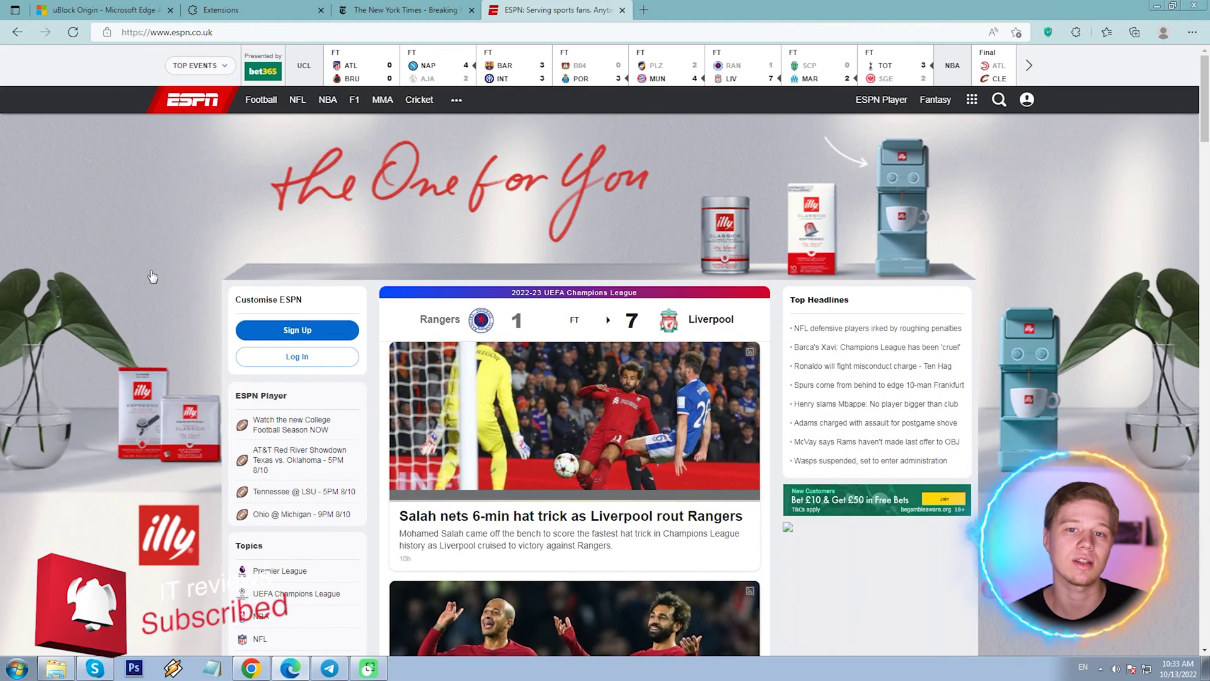
pyautogui.scroll(-15, 149, 262)
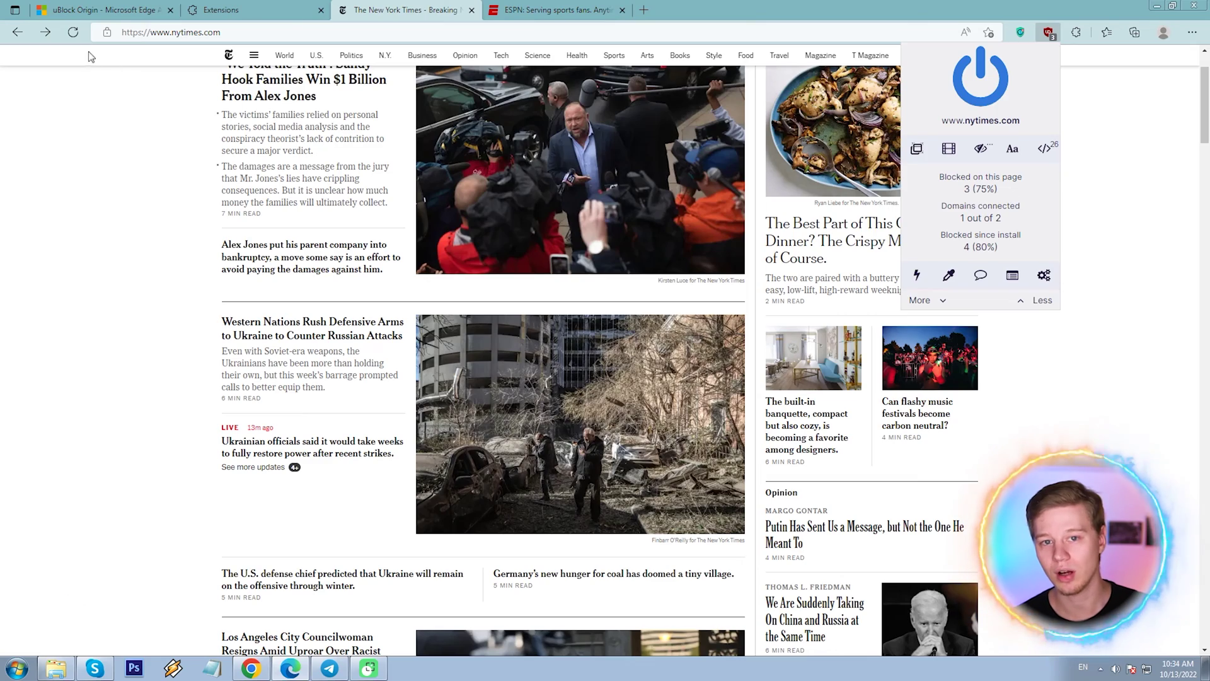
# Reload the New York Times homepage with uBlock Origin active, check it for ads and open the Trump aide article
pyautogui.click(73, 32)
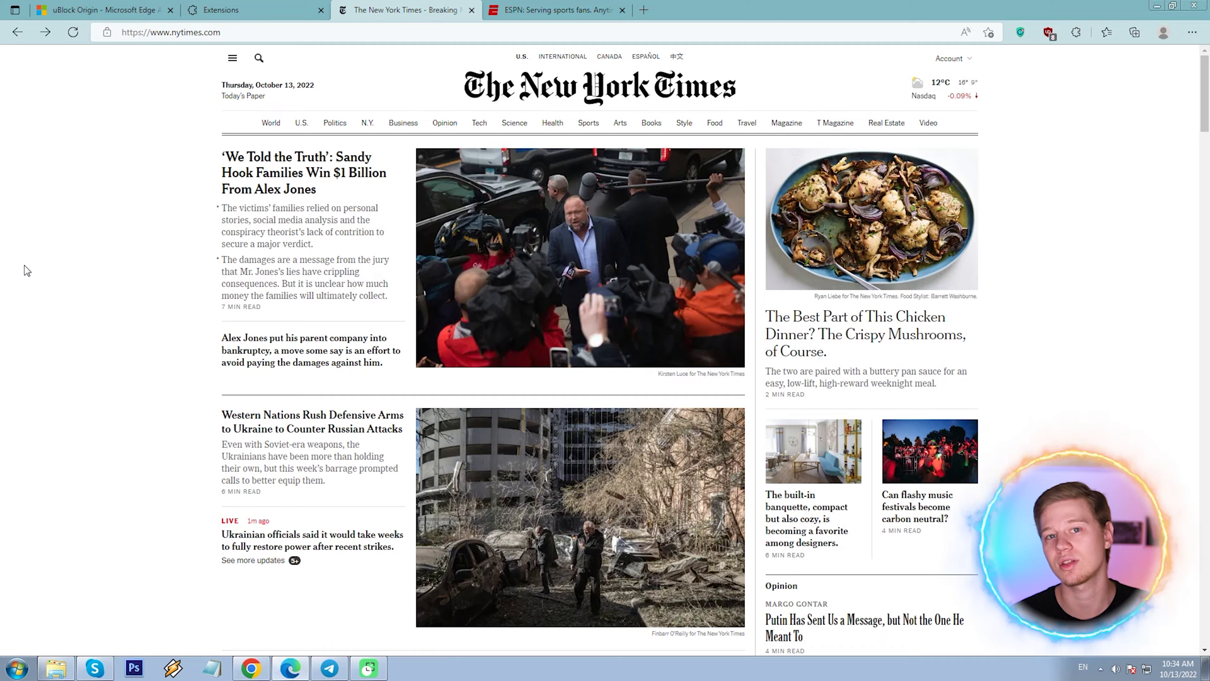
pyautogui.scroll(-10, 62, 264)
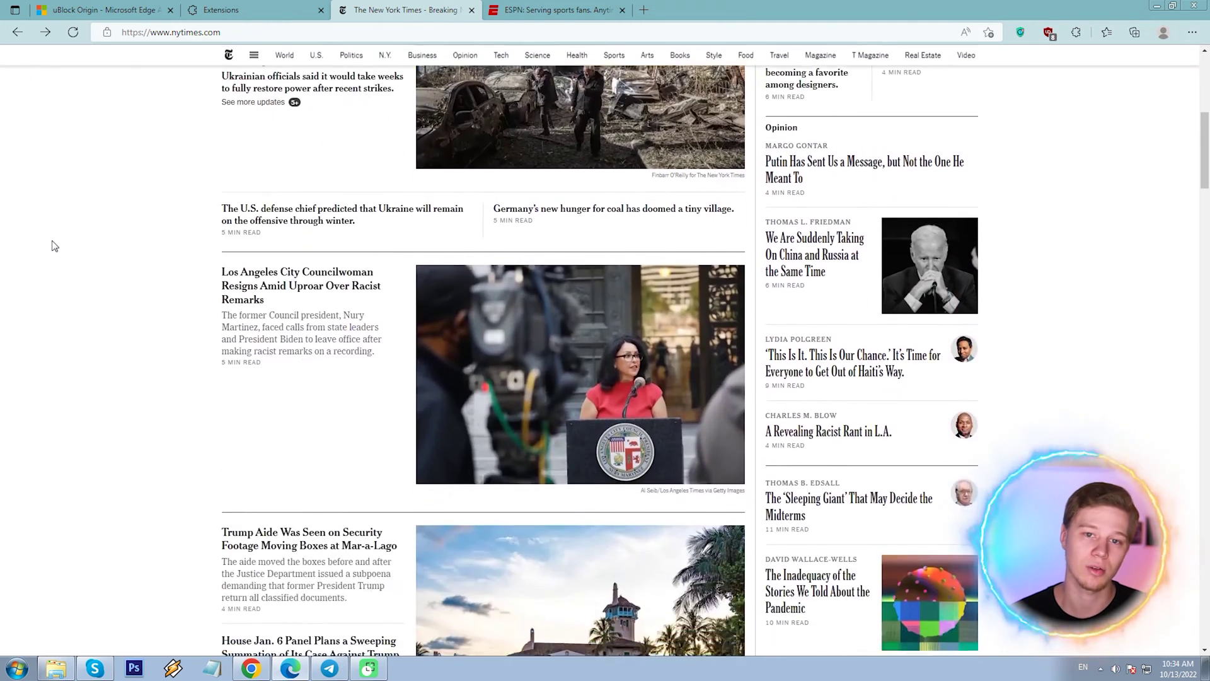
pyautogui.click(258, 275)
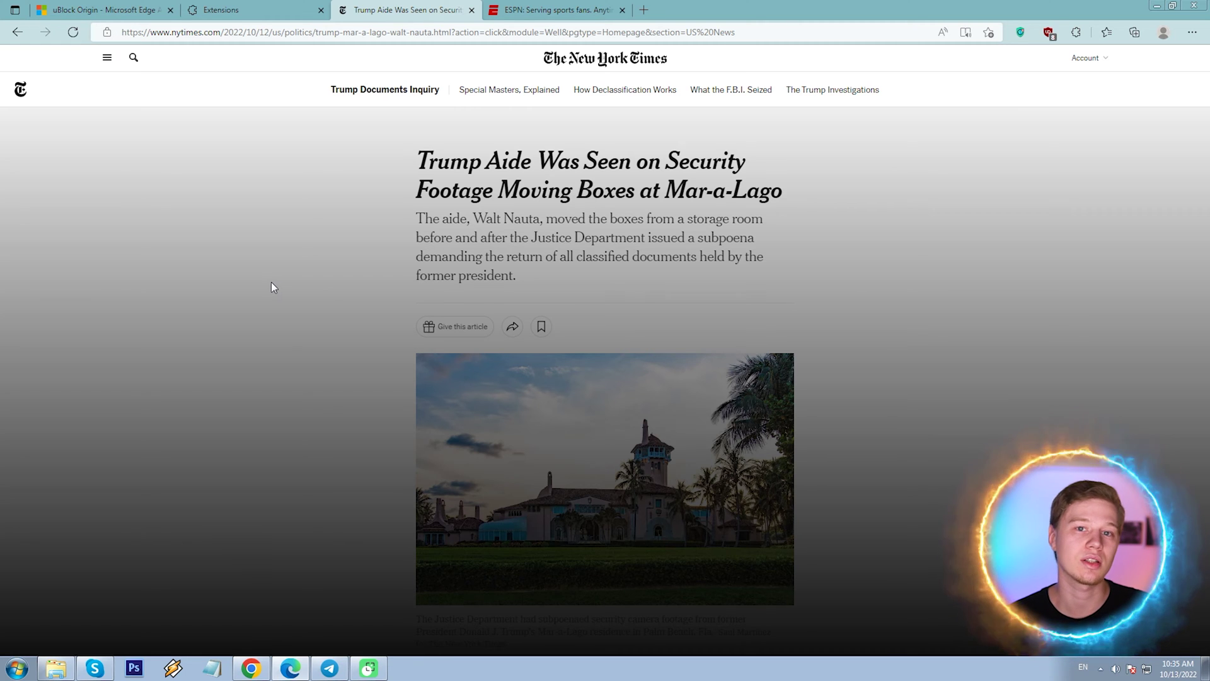
# Check the ESPN homepage for remaining ads and view uBlock Origin's blocking statistics for it
pyautogui.hotkey('ctrl', 'Tab')
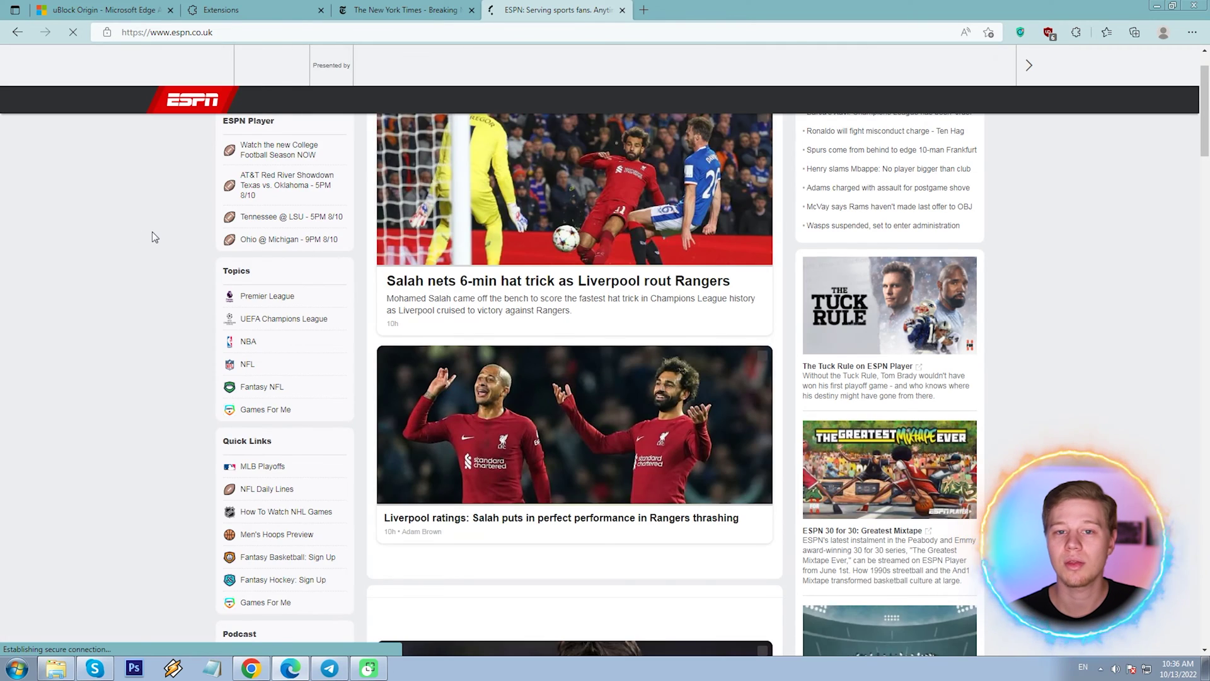
pyautogui.scroll(-20, 176, 252)
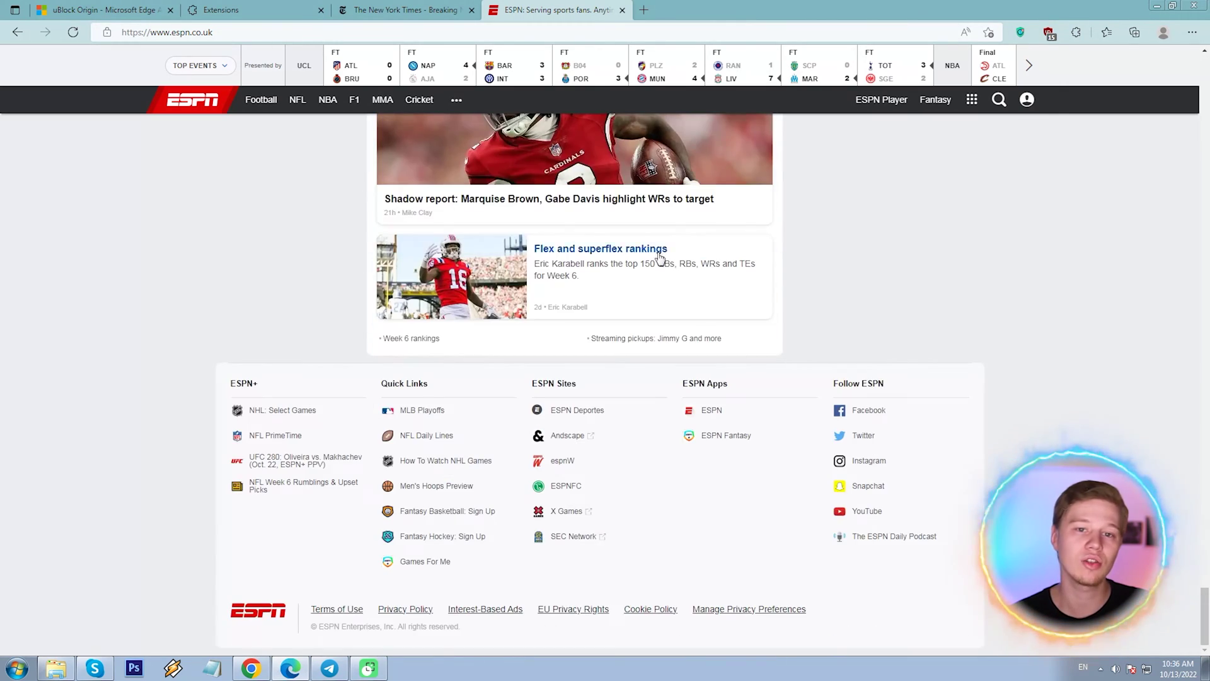
pyautogui.click(1049, 32)
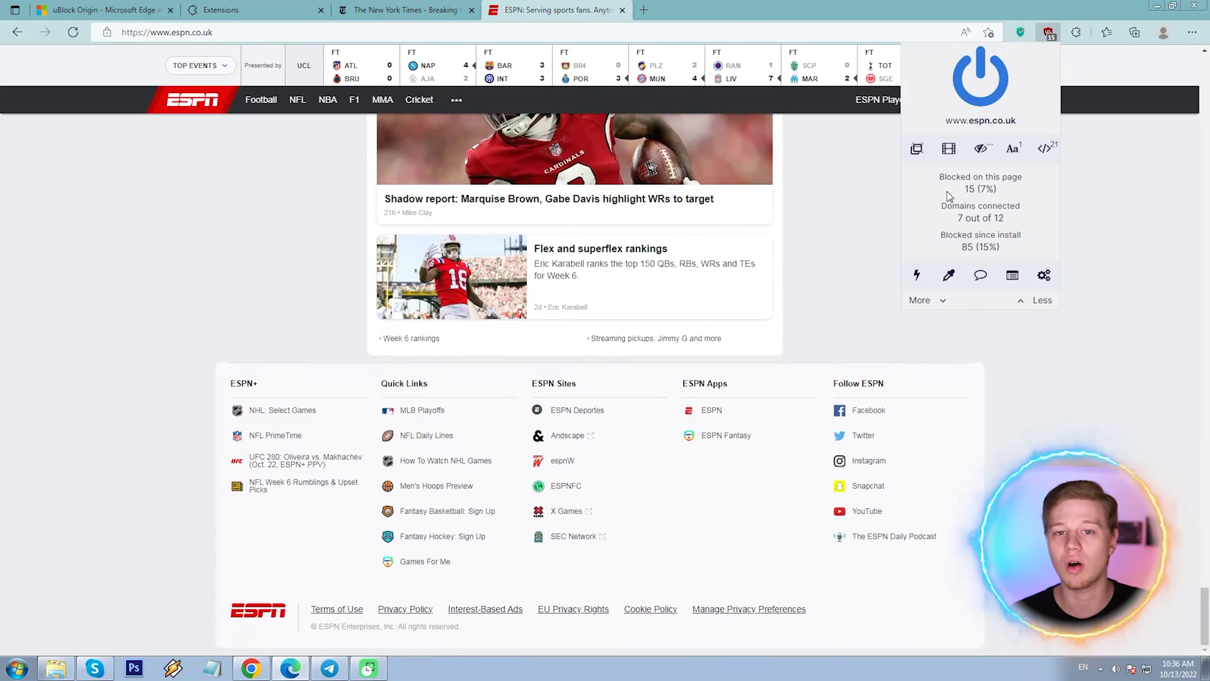
pyautogui.click(879, 187)
pyautogui.scroll(7, 883, 205)
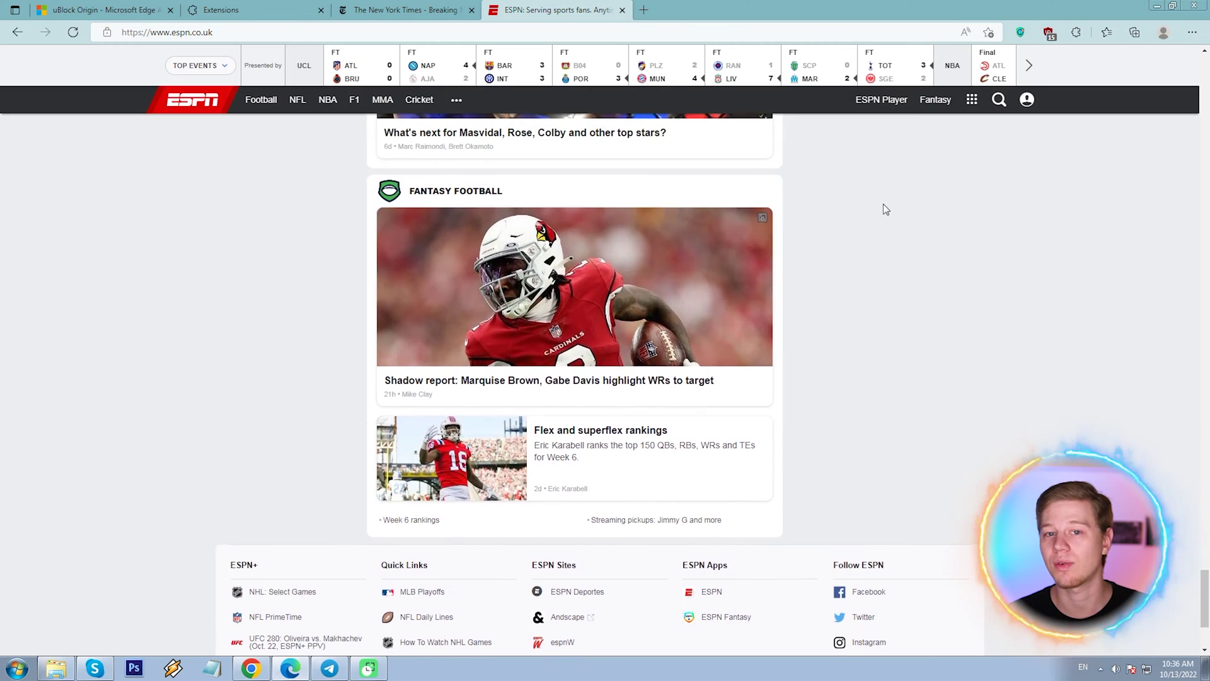
pyautogui.scroll(2, 886, 224)
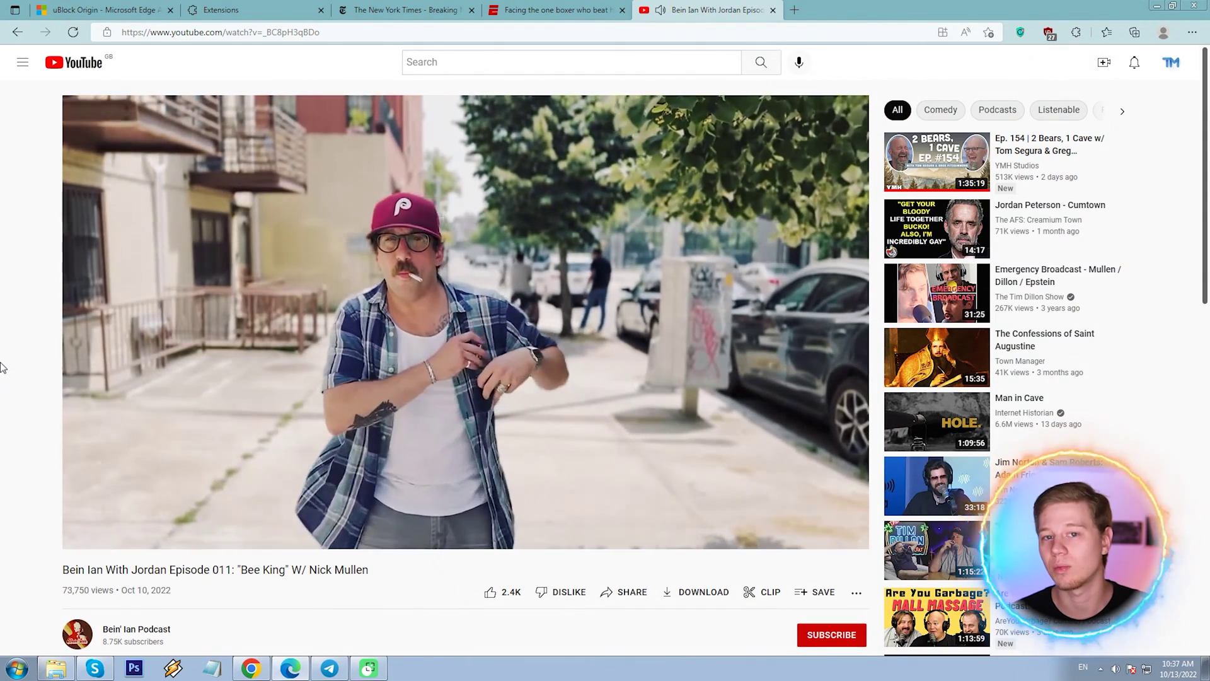
# Check the Bein' Ian Podcast video page on YouTube for ads and view uBlock Origin's blocking statistics for it
pyautogui.scroll(-2, 2, 368)
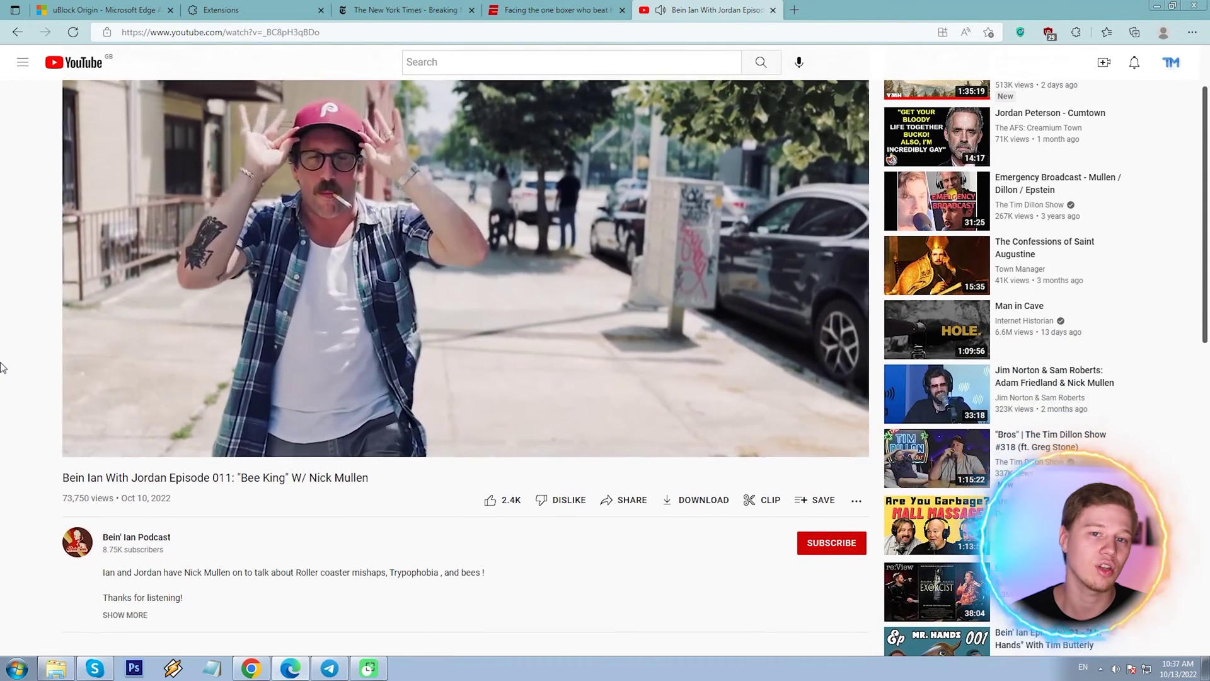
pyautogui.scroll(2, 2, 367)
pyautogui.click(1048, 32)
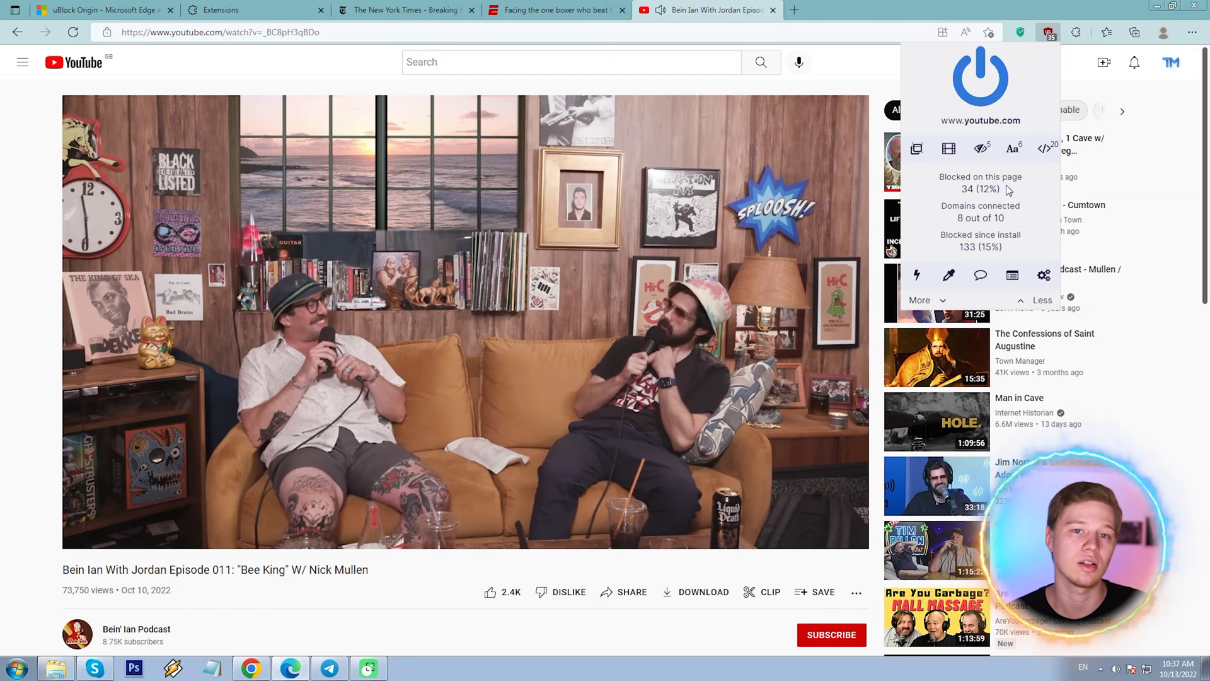
pyautogui.click(485, 250)
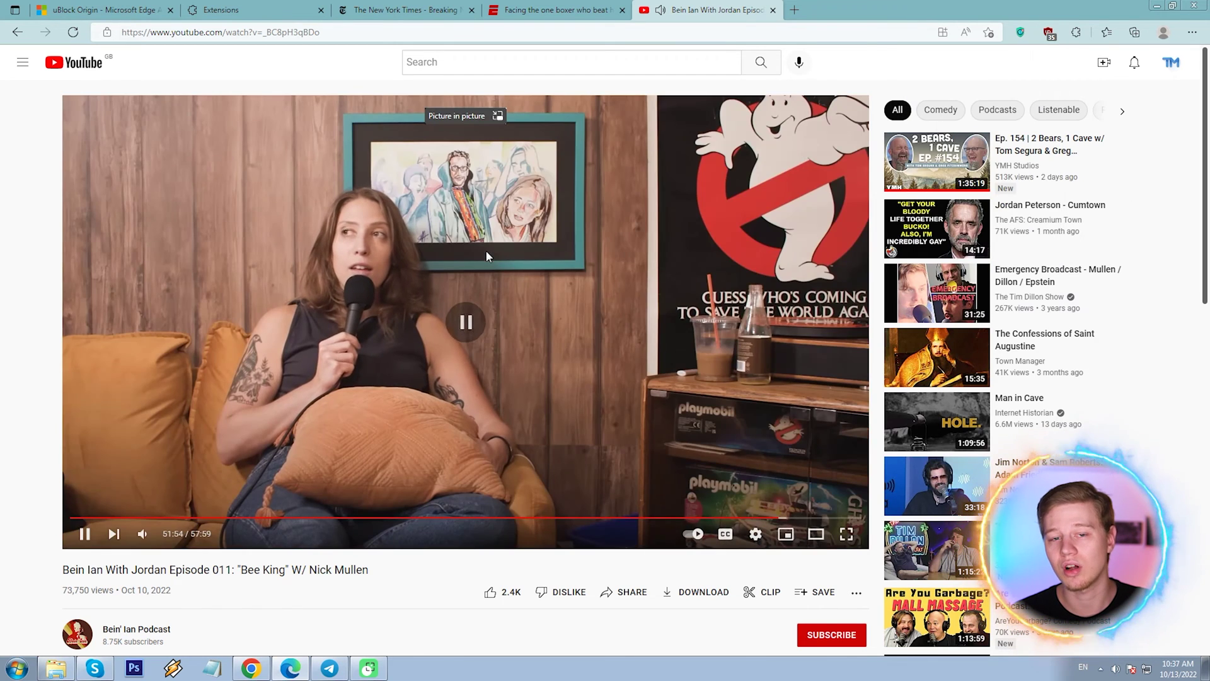
# Return to the ESPN boxing article and open uBlock Origin's popup to examine its per-site switches
pyautogui.click(525, 7)
pyautogui.click(1048, 33)
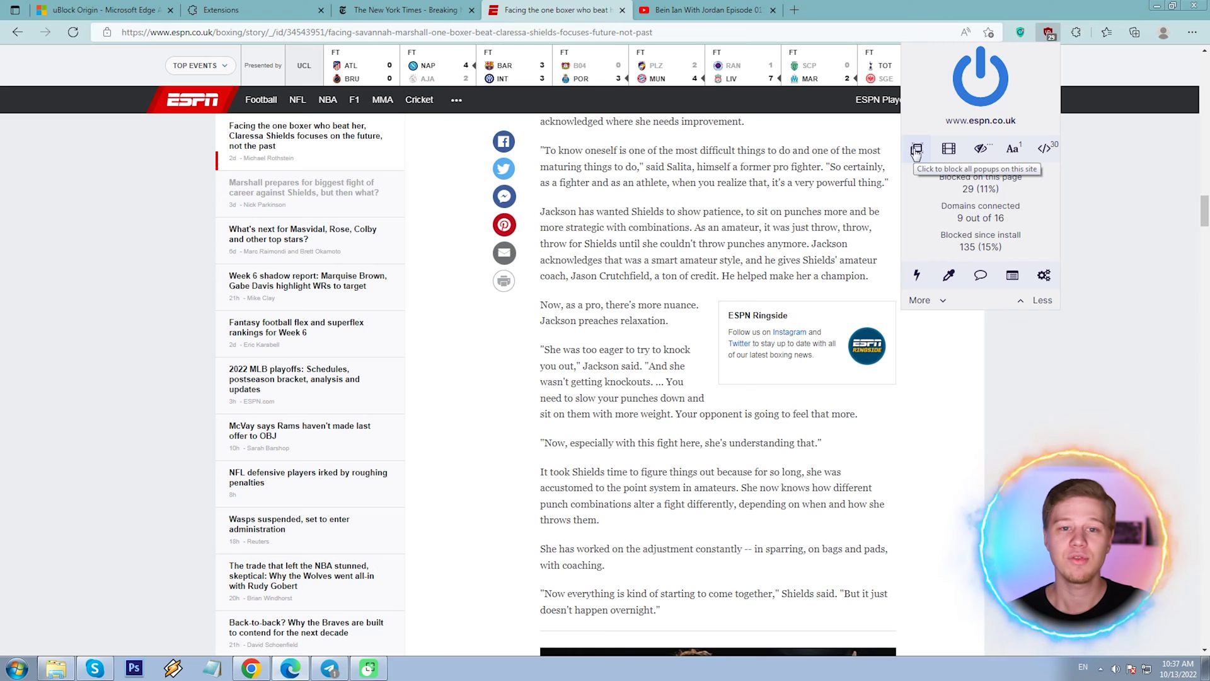
pyautogui.click(948, 151)
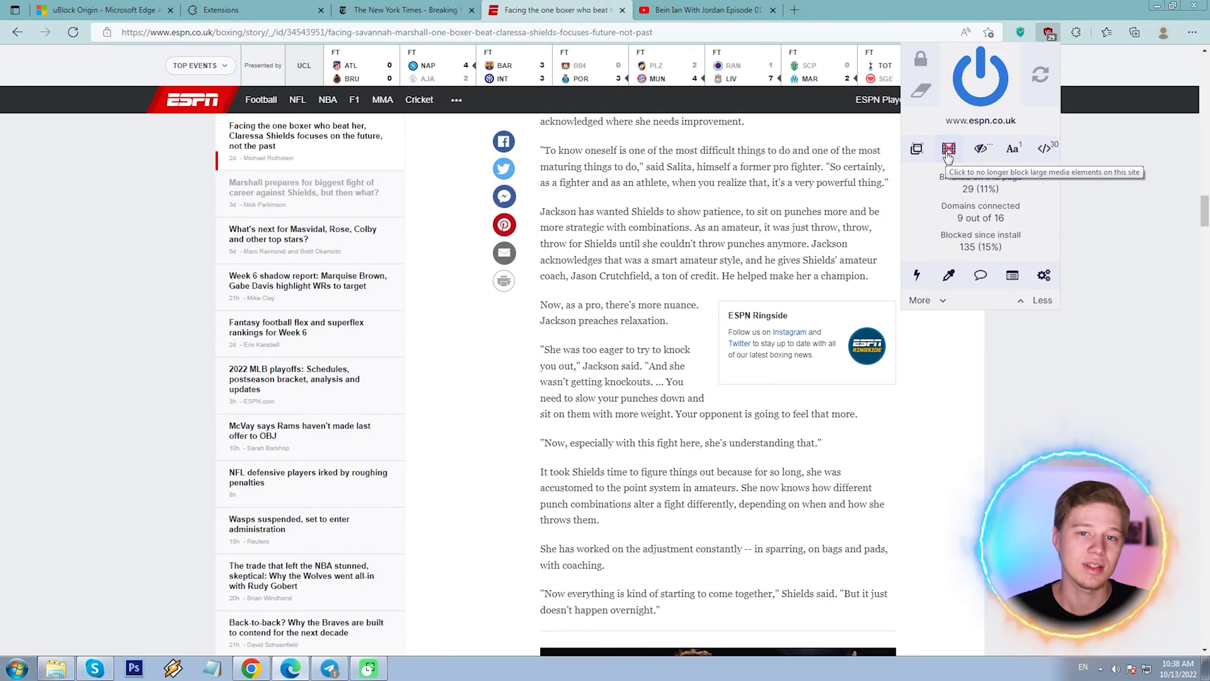
pyautogui.click(948, 152)
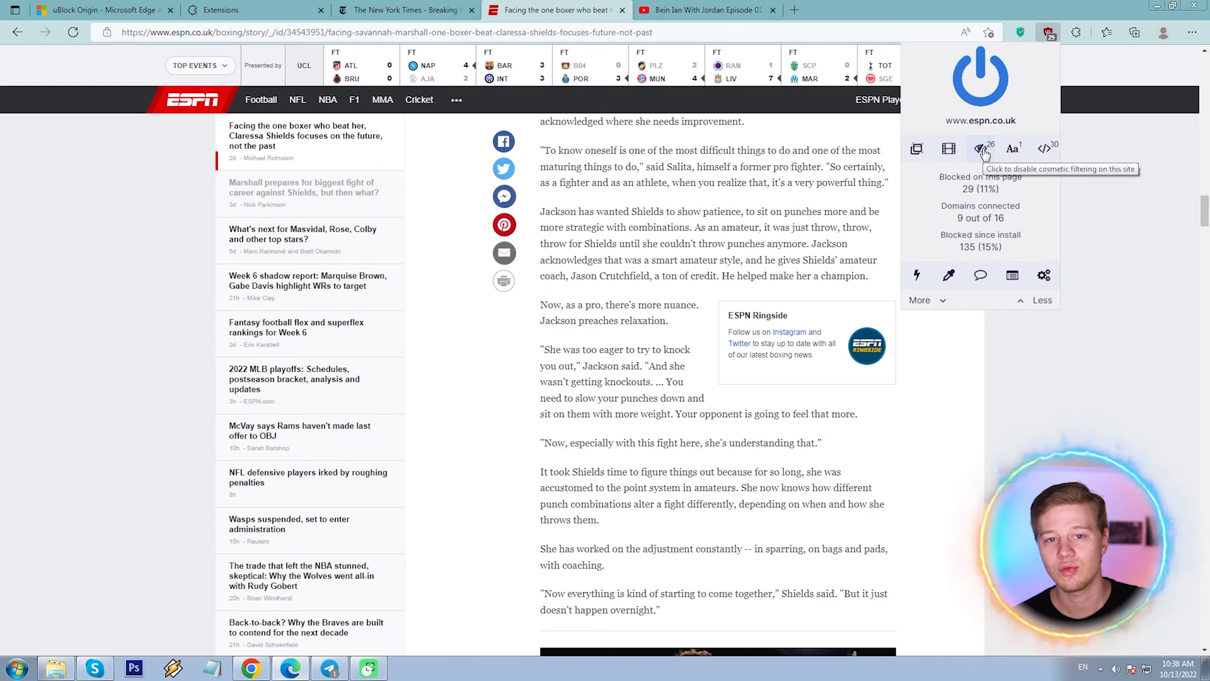
pyautogui.click(982, 150)
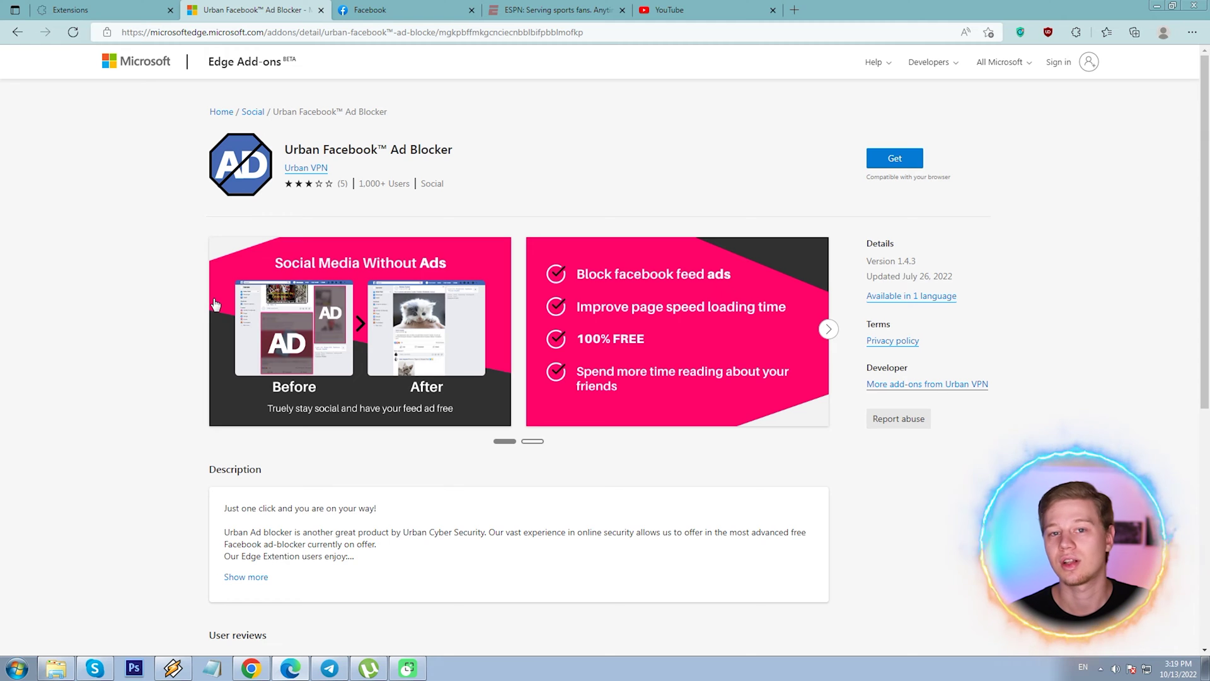
# Expand the full description of Urban Facebook Ad Blocker on its Edge Add-ons page and read its listed features
pyautogui.click(233, 576)
pyautogui.scroll(-2, 111, 432)
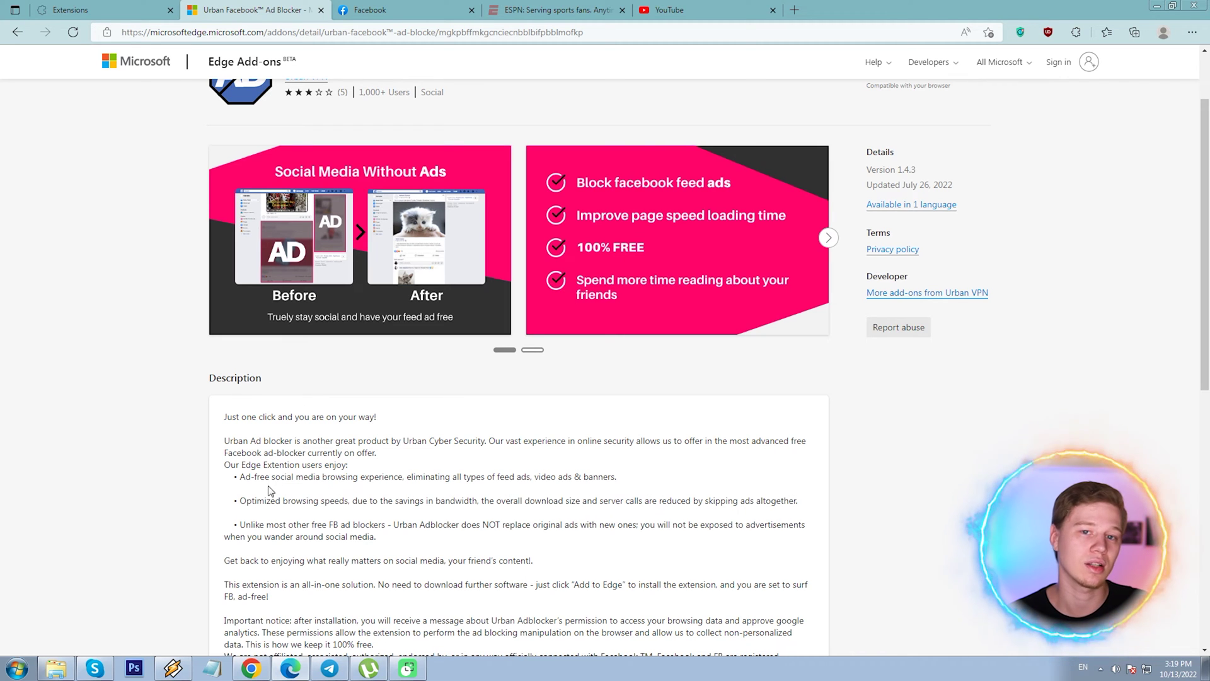
# Examine the Facebook news feed for sponsored posts with uBlock Origin active
pyautogui.hotkey('ctrl', 'Tab')
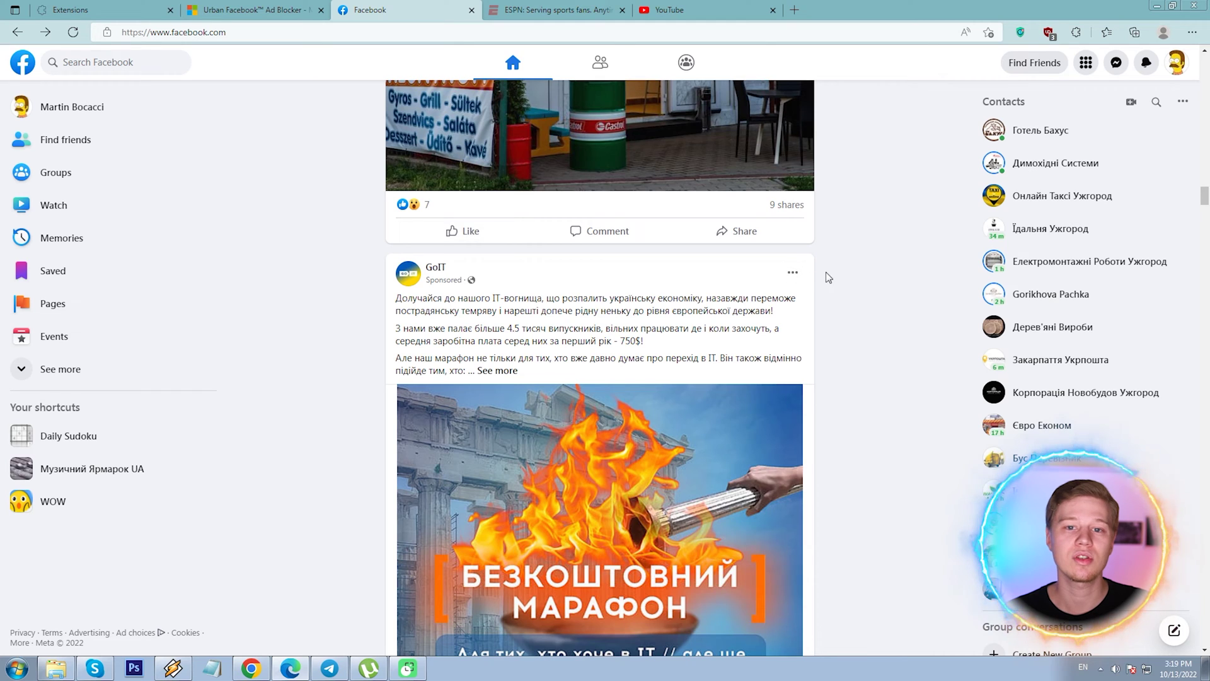
pyautogui.scroll(4, 824, 273)
pyautogui.scroll(-1, 910, 229)
pyautogui.scroll(-3, 907, 199)
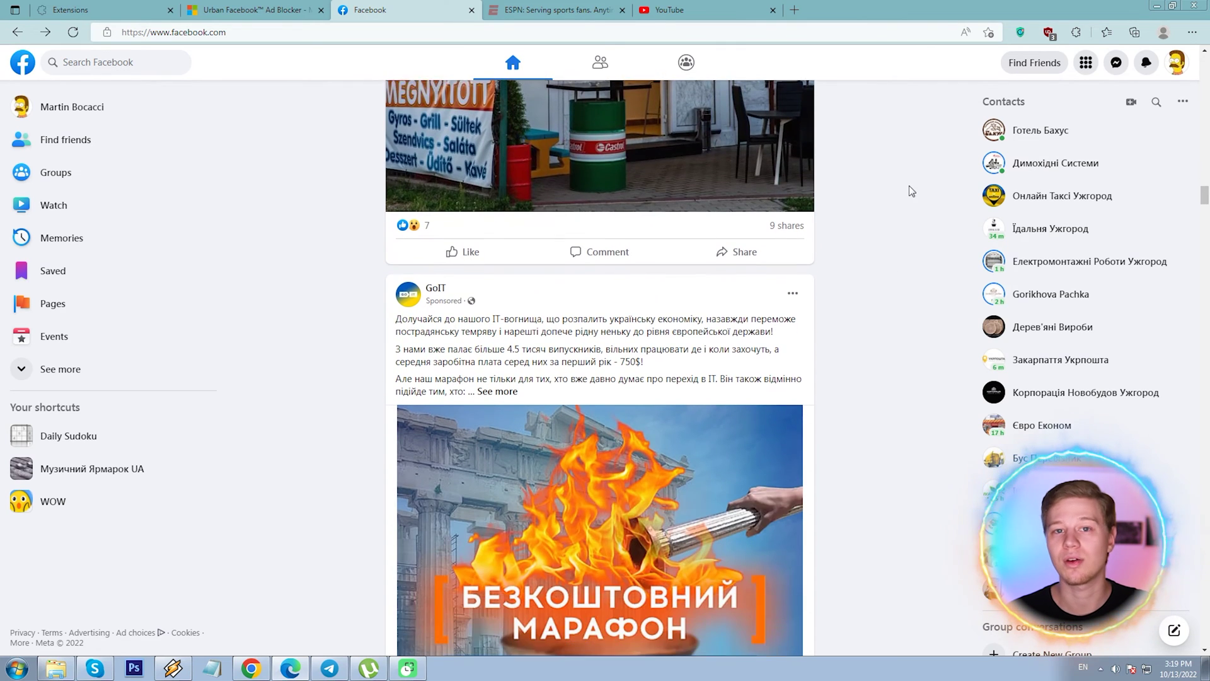
pyautogui.scroll(-1, 350, 241)
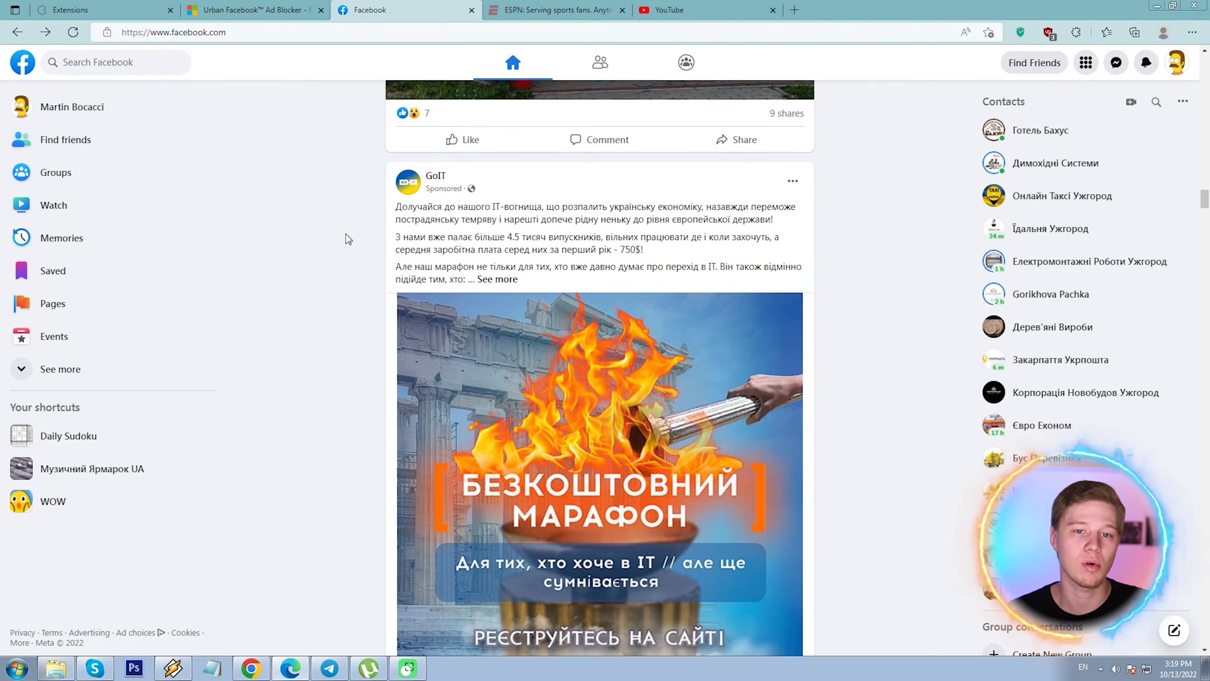
pyautogui.scroll(-4, 372, 234)
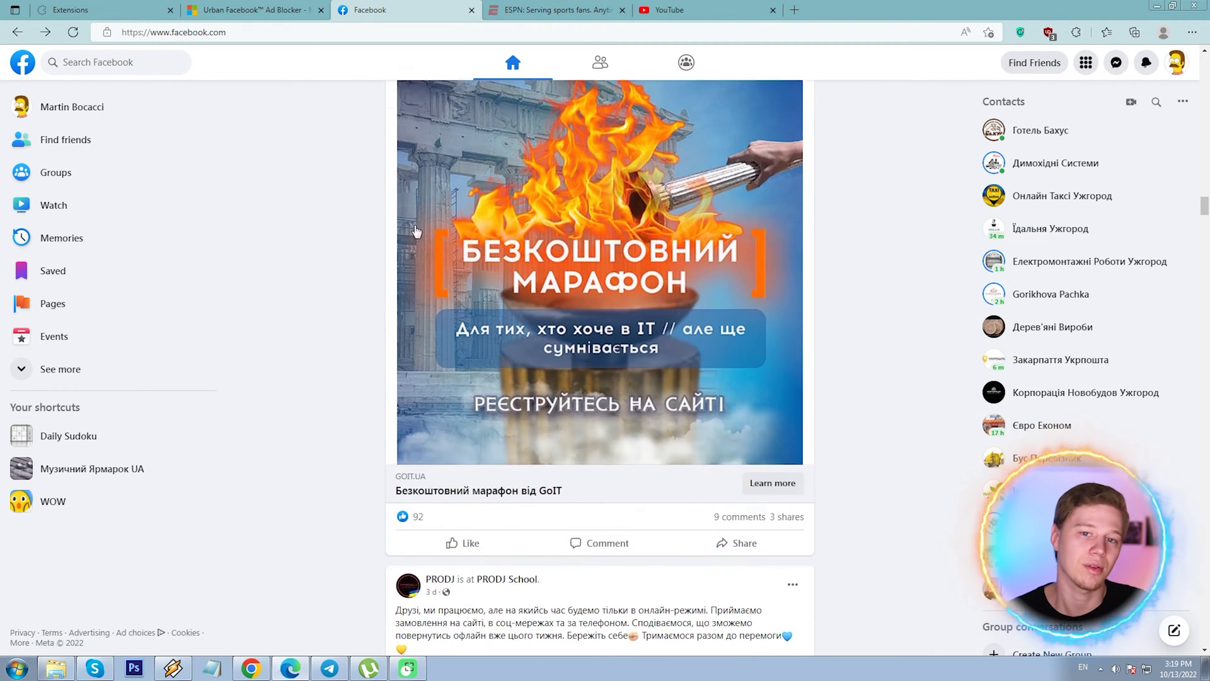
pyautogui.scroll(-8, 372, 235)
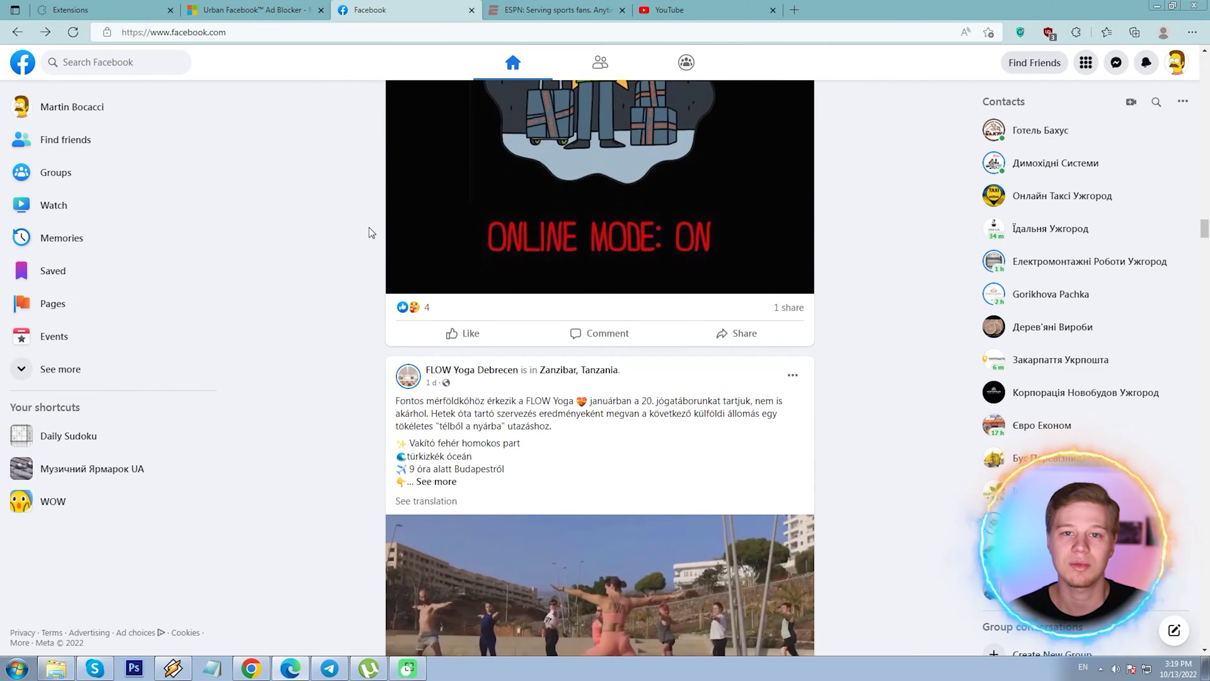
pyautogui.scroll(-6, 370, 231)
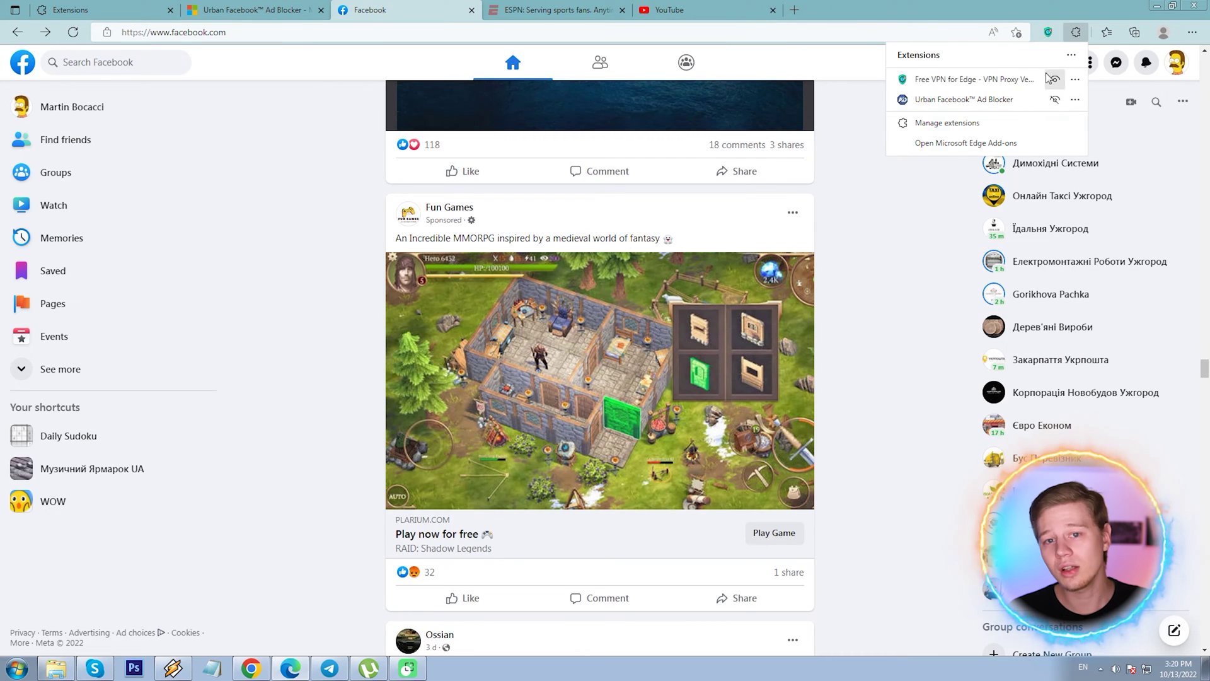
# Open Urban Facebook Ad Blocker from the installed extensions and agree to its data access permissions
pyautogui.click(946, 98)
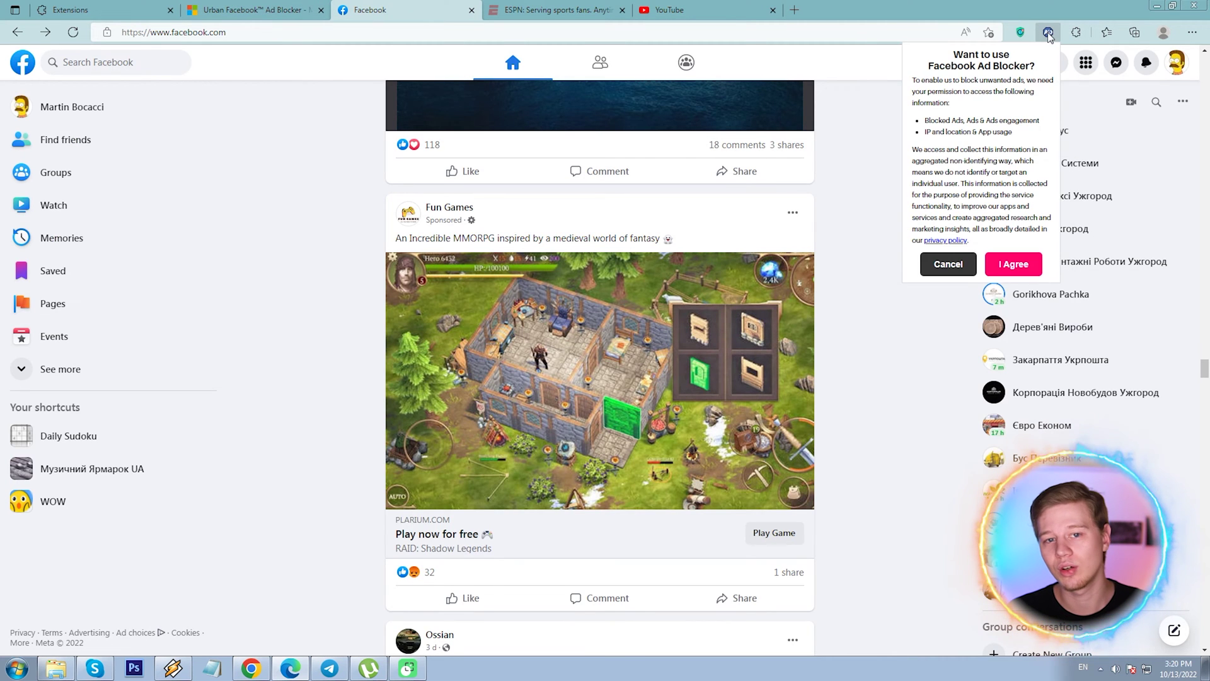
pyautogui.click(1008, 264)
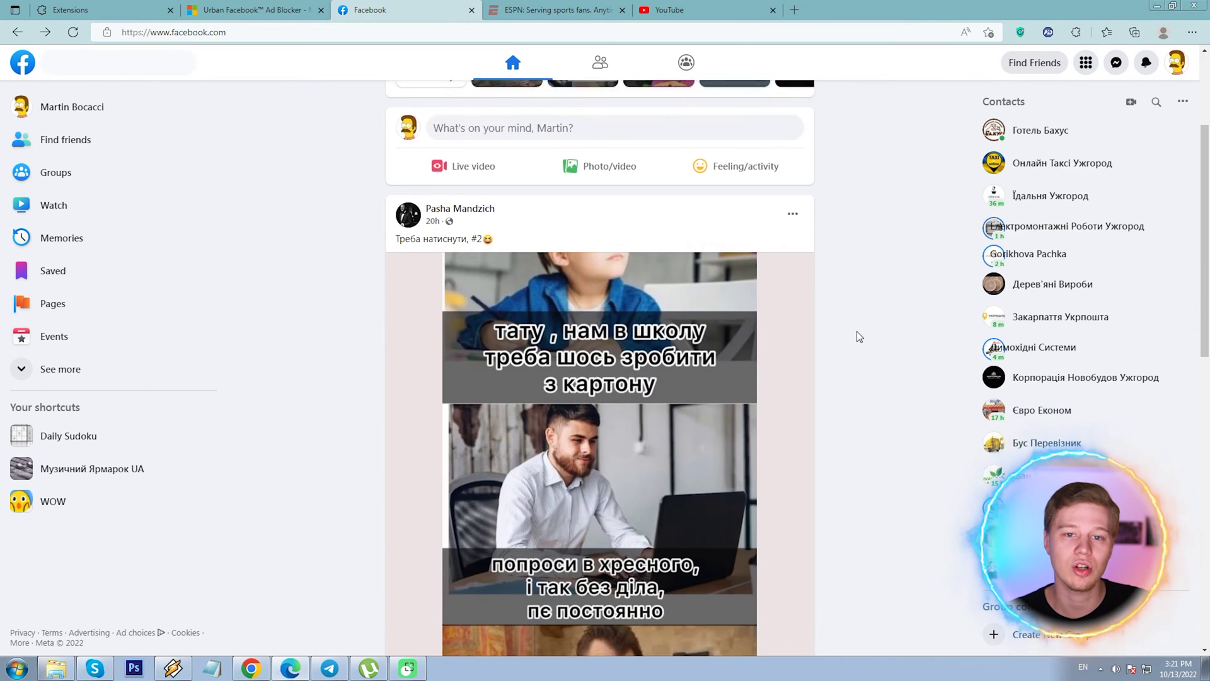
# Examine the Facebook feed for sponsored posts with Urban Facebook Ad Blocker active and check the extension's blocked ads counter
pyautogui.scroll(-2, 858, 337)
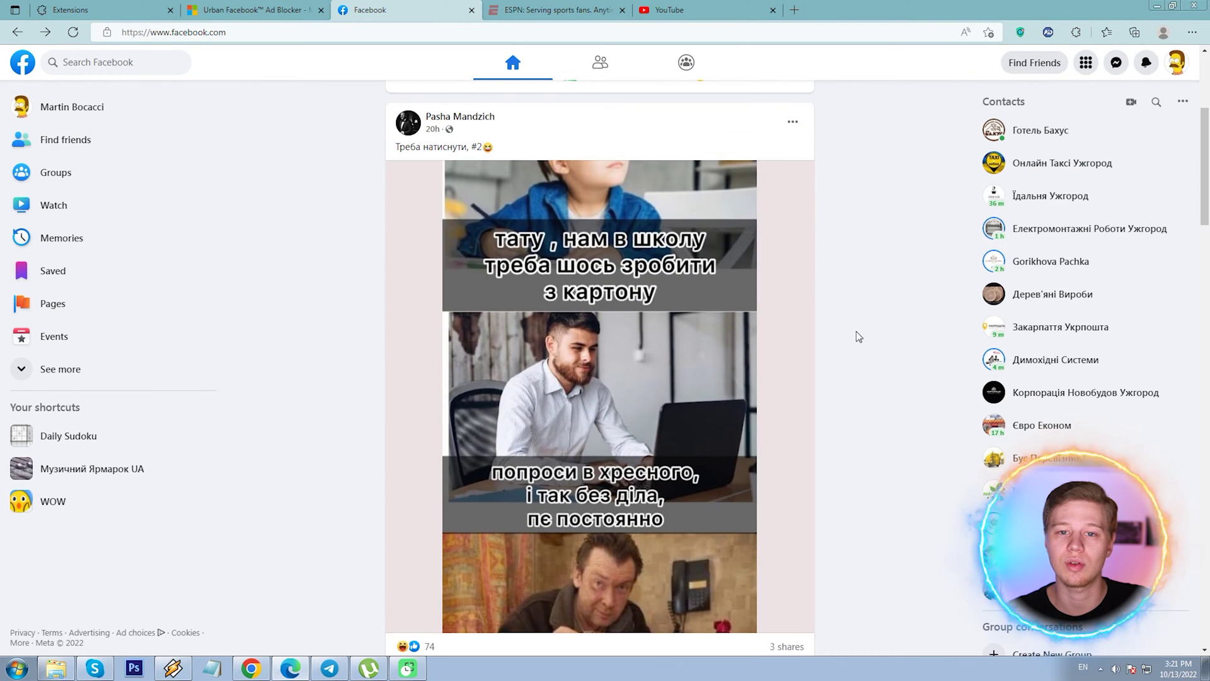
pyautogui.scroll(4, 857, 334)
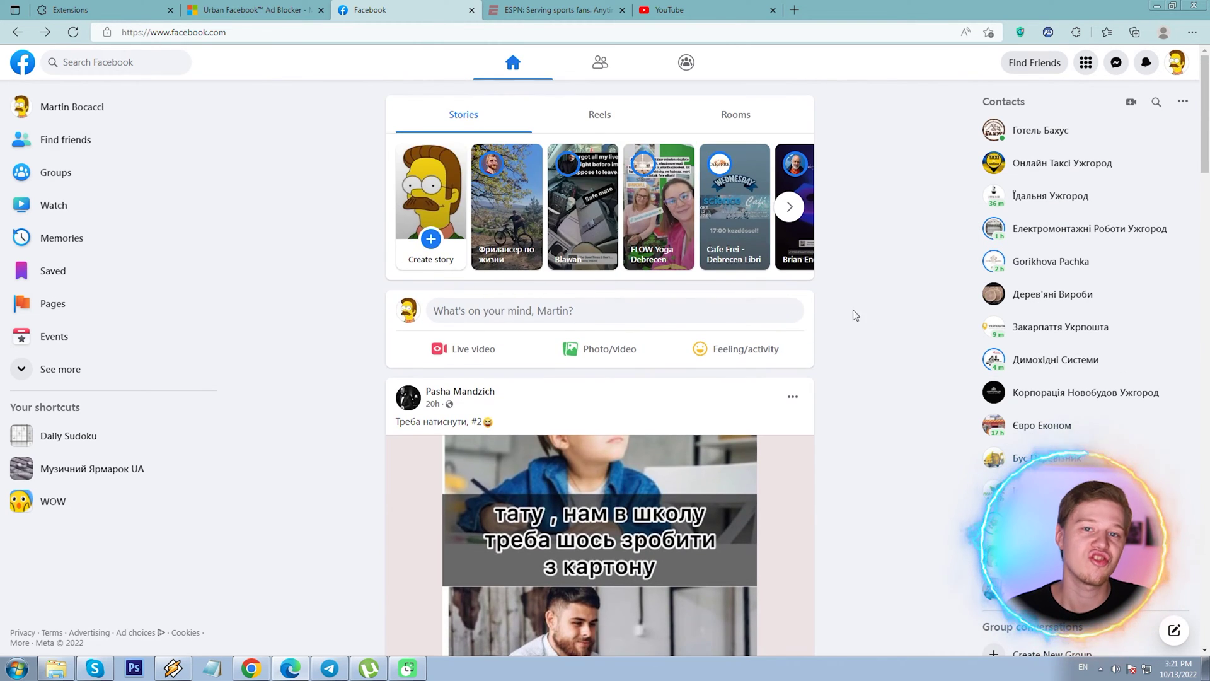
pyautogui.click(1048, 32)
pyautogui.click(892, 244)
pyautogui.scroll(-15, 890, 246)
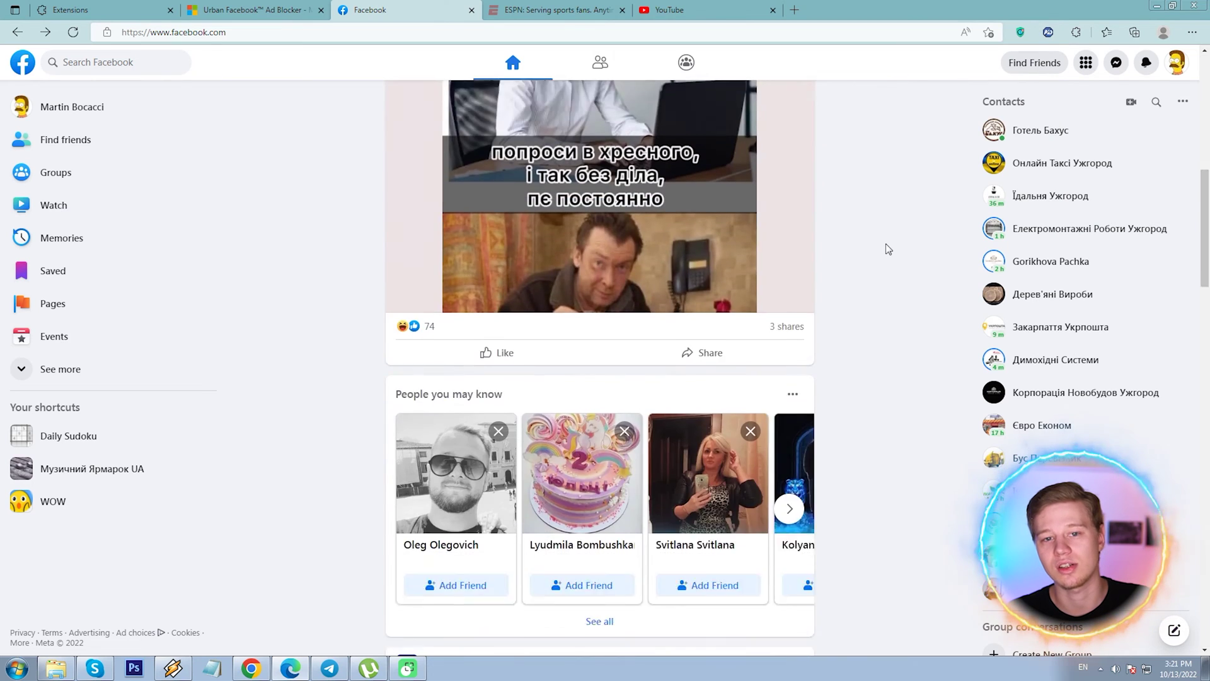
pyautogui.scroll(5, 891, 247)
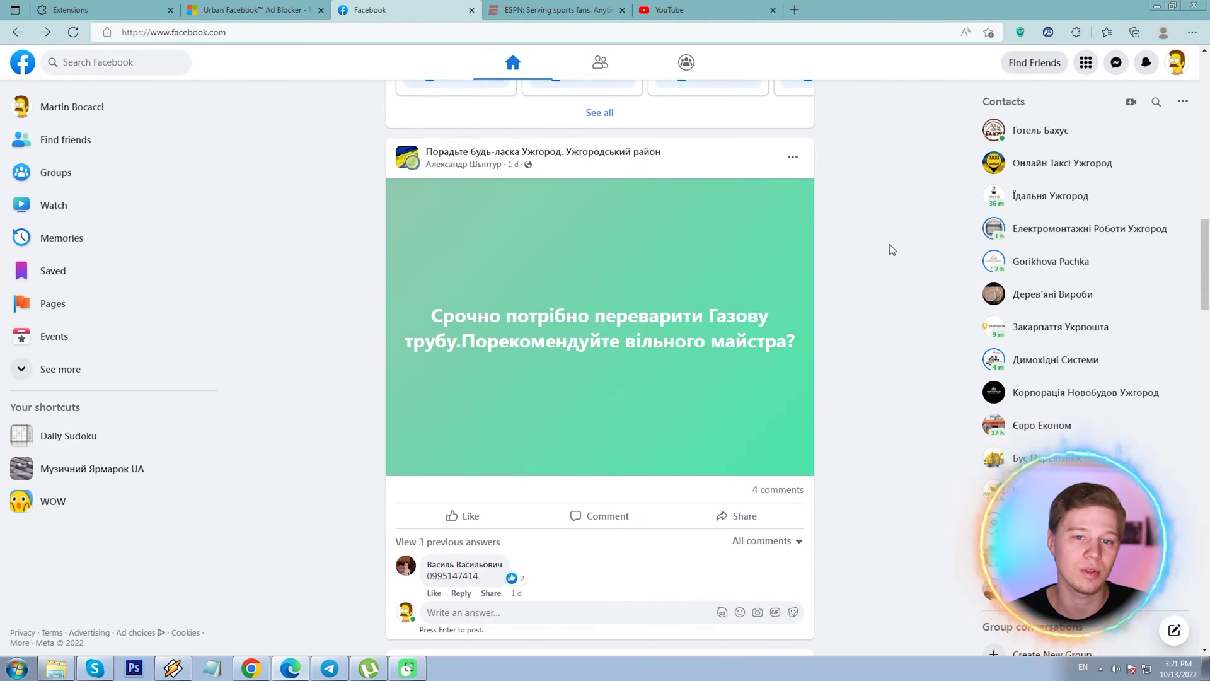
pyautogui.scroll(-11, 892, 250)
pyautogui.scroll(-20, 892, 255)
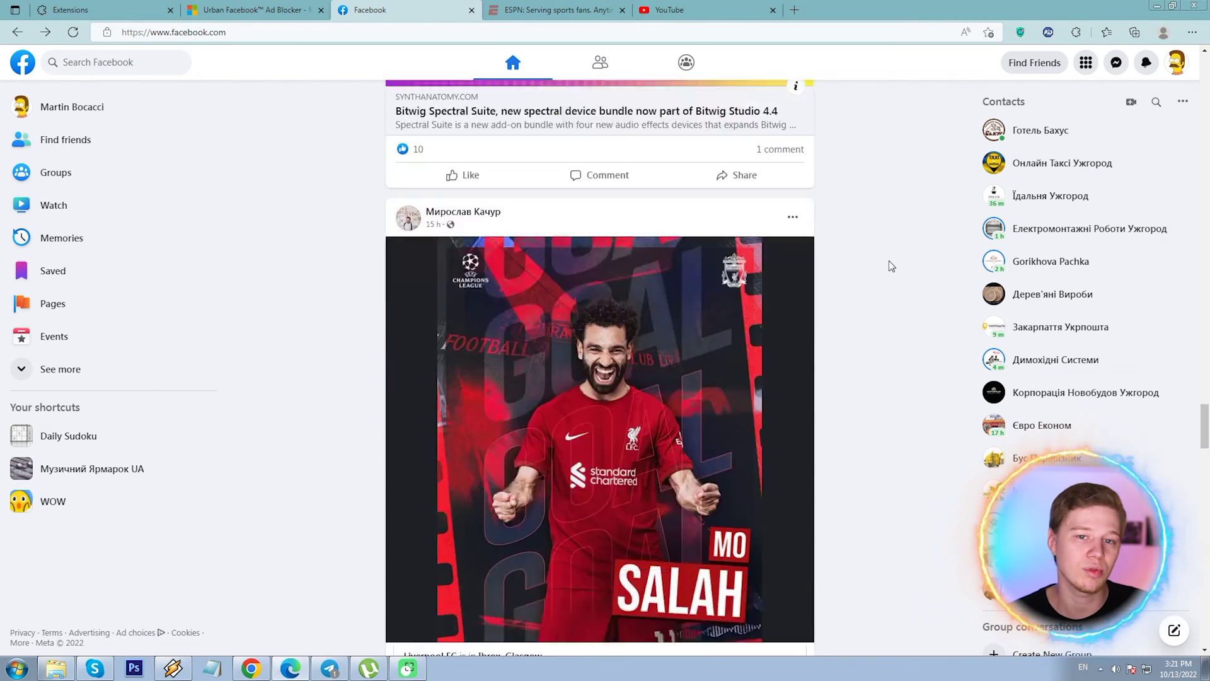
pyautogui.scroll(-18, 889, 262)
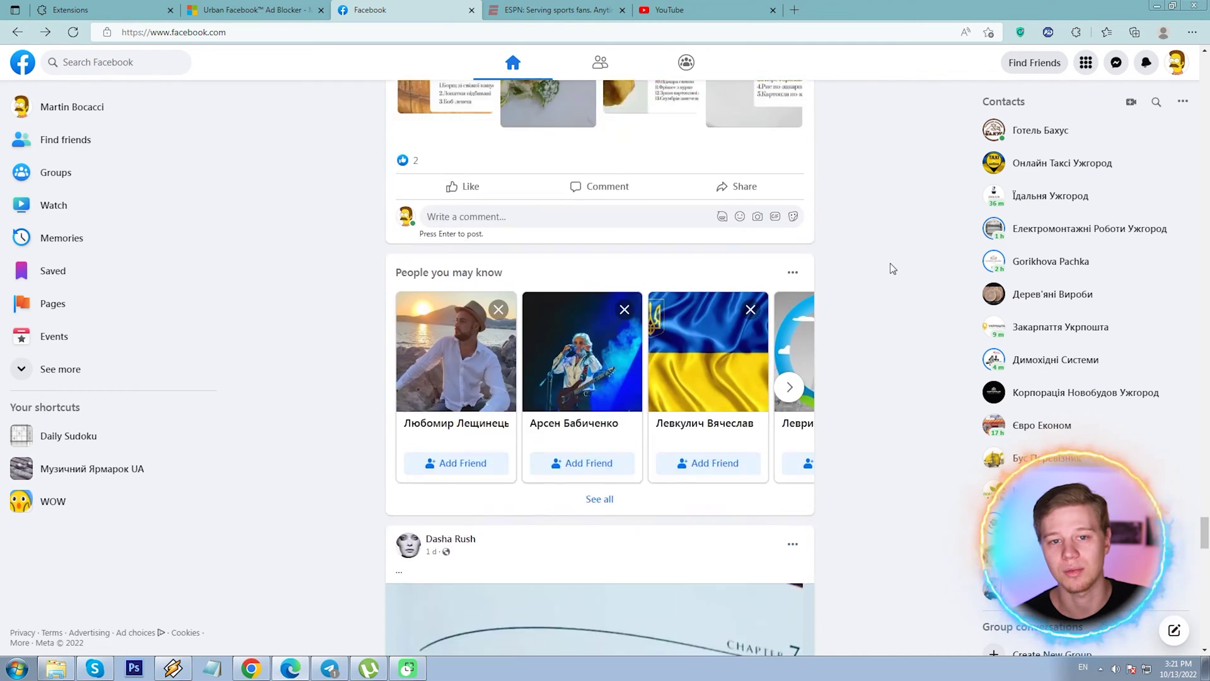
pyautogui.click(1047, 31)
pyautogui.click(873, 247)
pyautogui.scroll(-10, 873, 251)
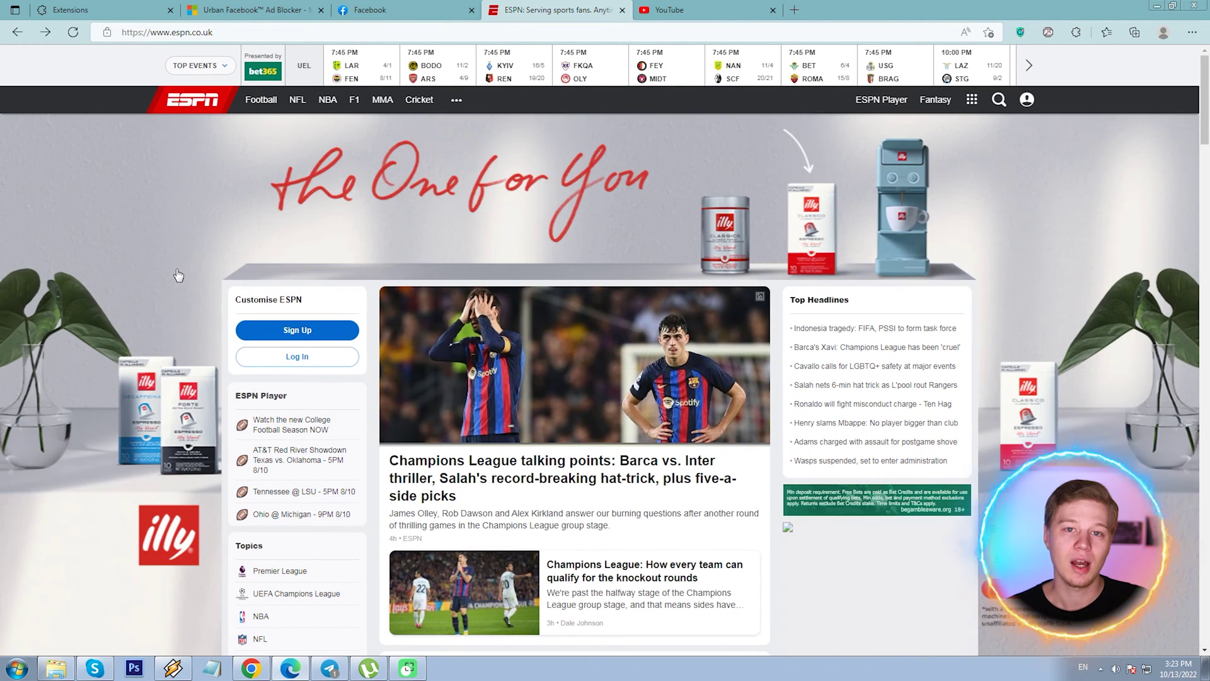
# Check the ESPN homepage for remaining ads and view Urban Facebook Ad Blocker's blocking statistics for it
pyautogui.scroll(-6, 177, 272)
pyautogui.click(1049, 32)
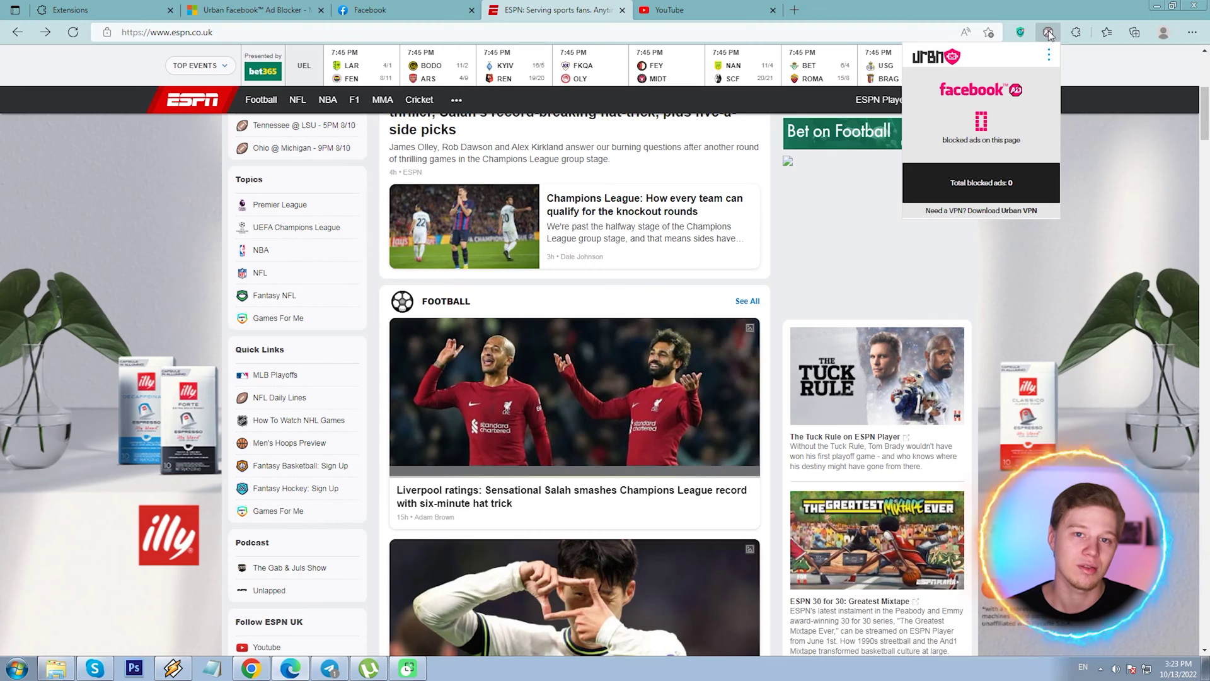
pyautogui.click(1049, 35)
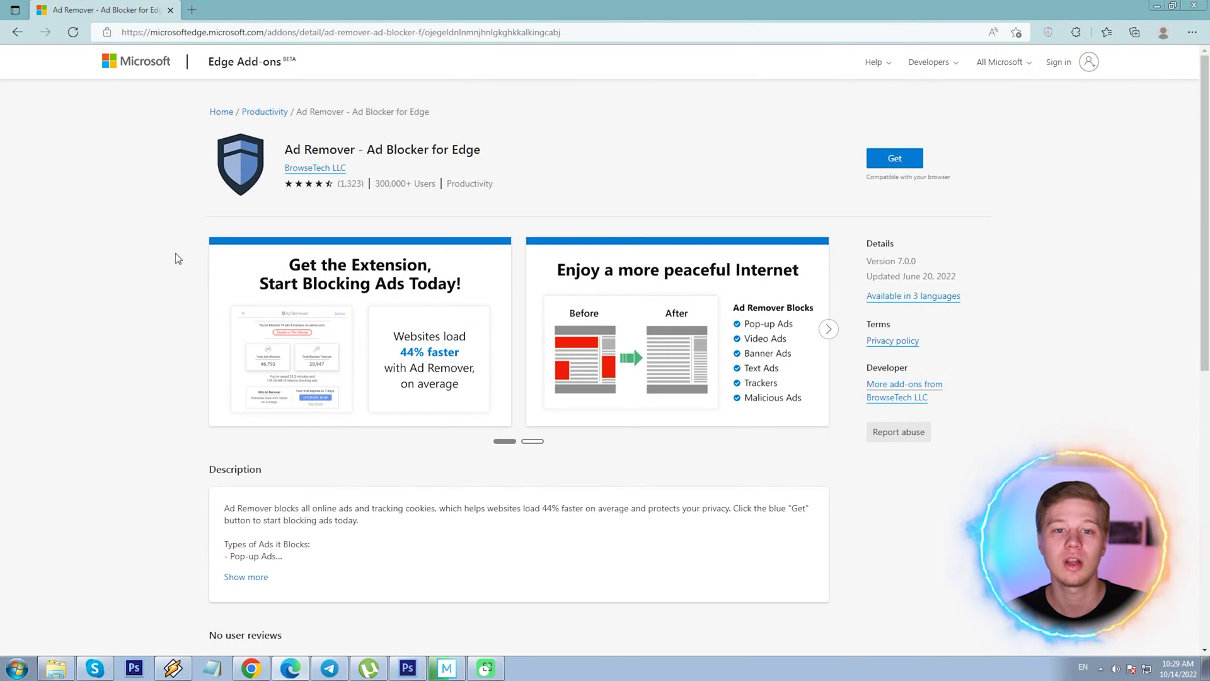
# Look through the screenshots of Ad Remover - Ad Blocker for Edge and read its expanded description
pyautogui.click(822, 334)
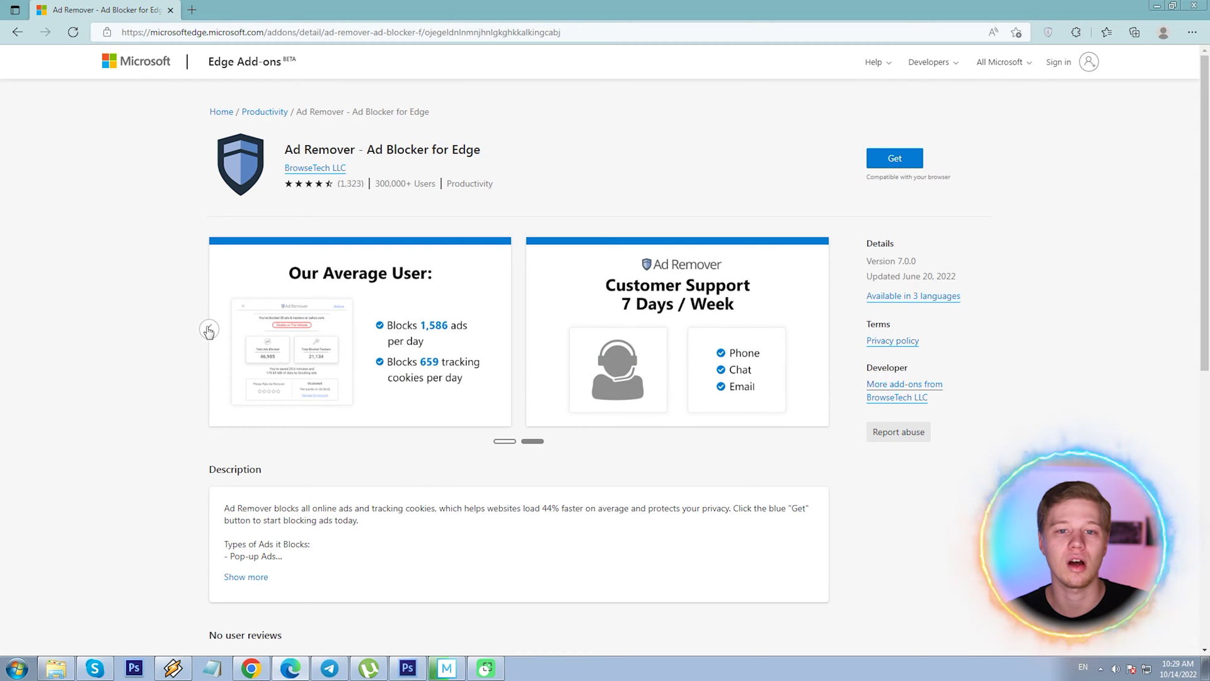
pyautogui.scroll(-2, 167, 343)
pyautogui.click(245, 487)
pyautogui.scroll(-2, 113, 416)
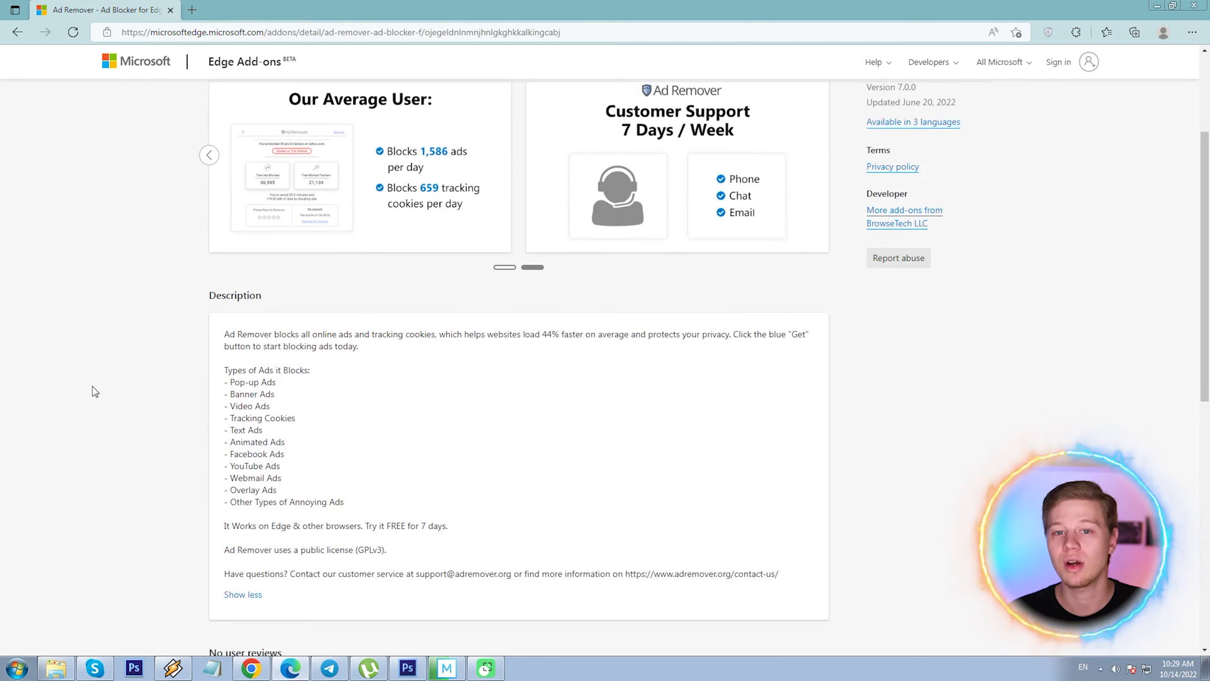
pyautogui.scroll(-1, 95, 392)
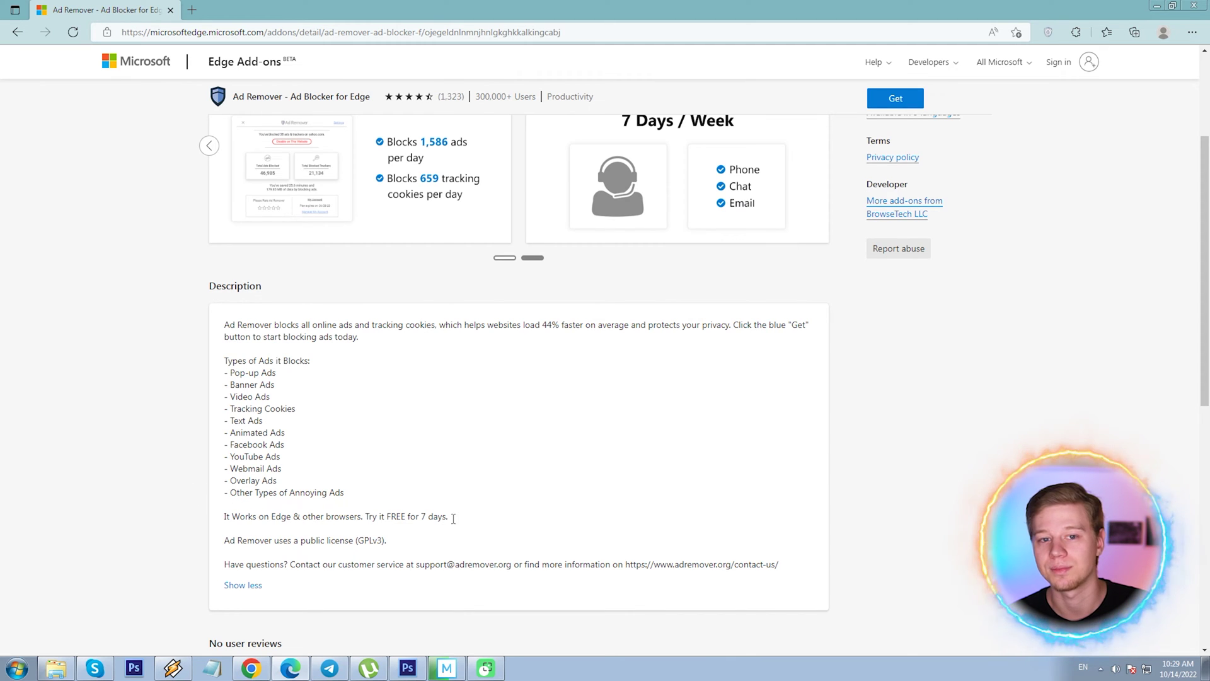
# Install Ad Remover from Edge Add-ons and view its blocking statistics for the CNN International homepage
pyautogui.scroll(3, 453, 518)
pyautogui.click(910, 160)
pyautogui.click(639, 156)
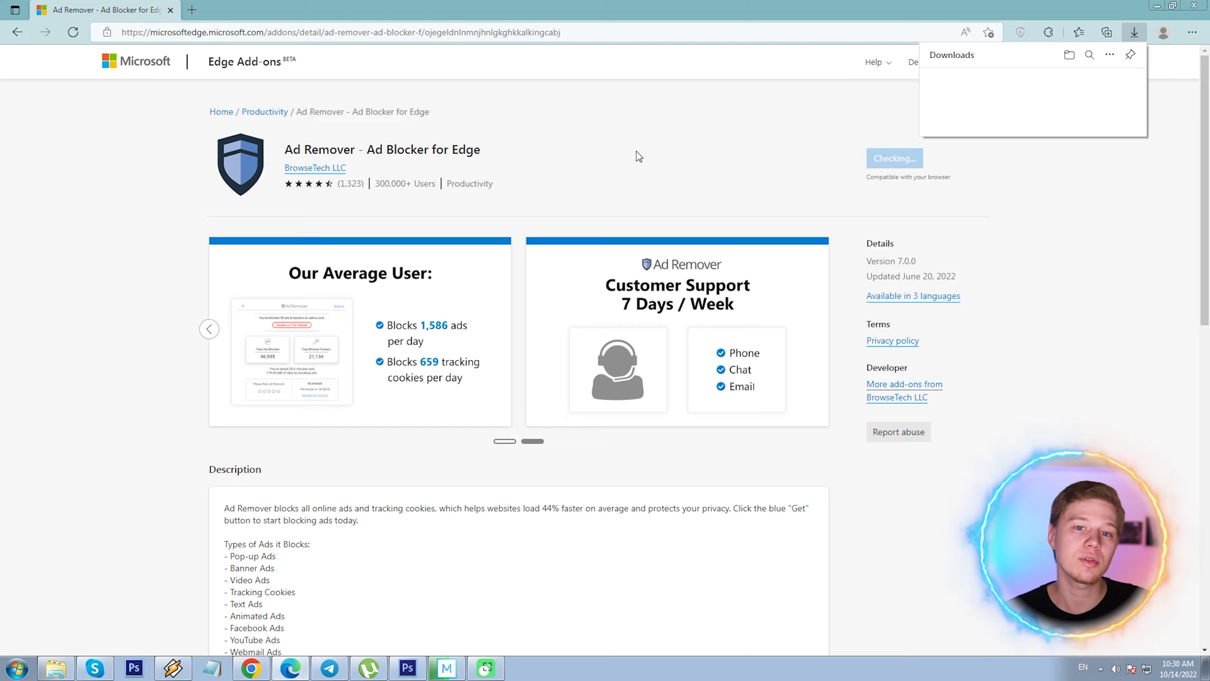
pyautogui.click(1076, 32)
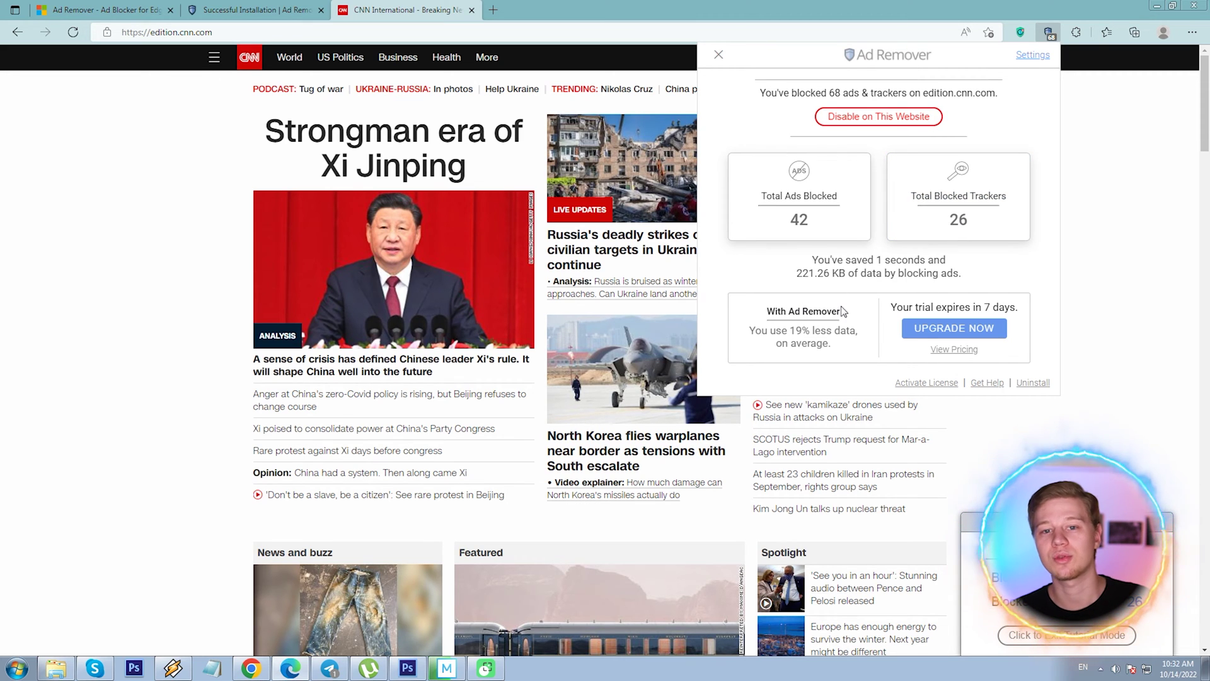
pyautogui.click(1048, 33)
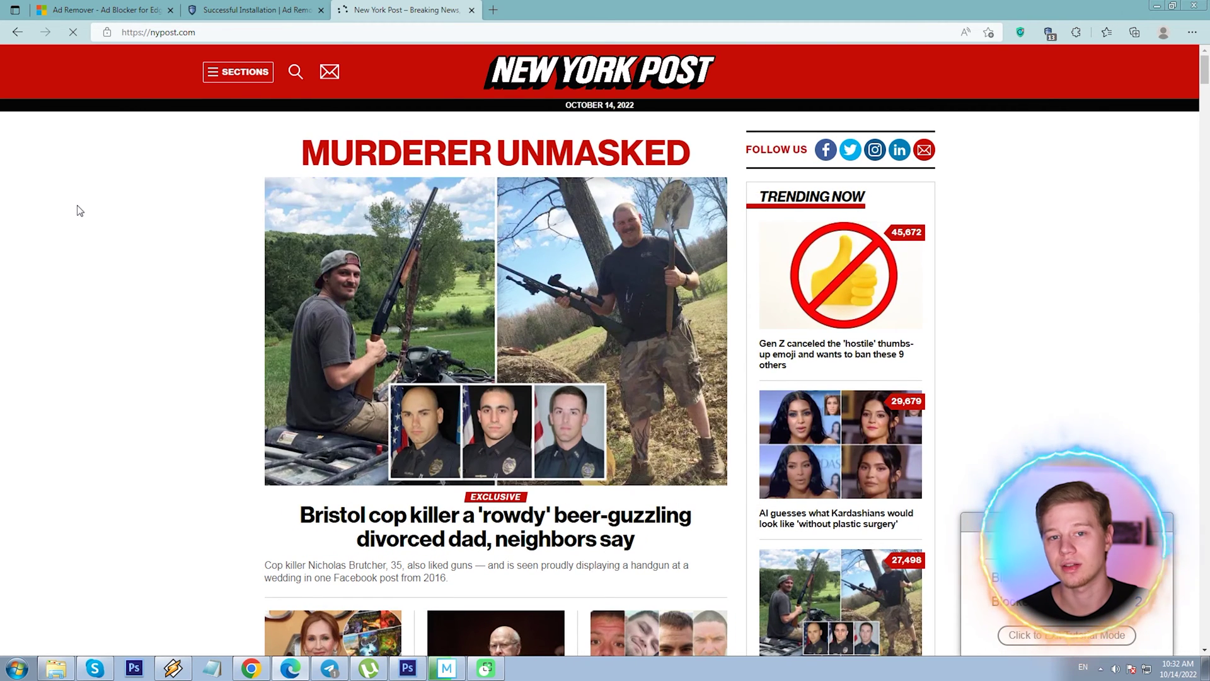
# Examine the New York Post homepage for remaining ads and view Ad Remover's blocking statistics for it
pyautogui.scroll(-20, 1062, 319)
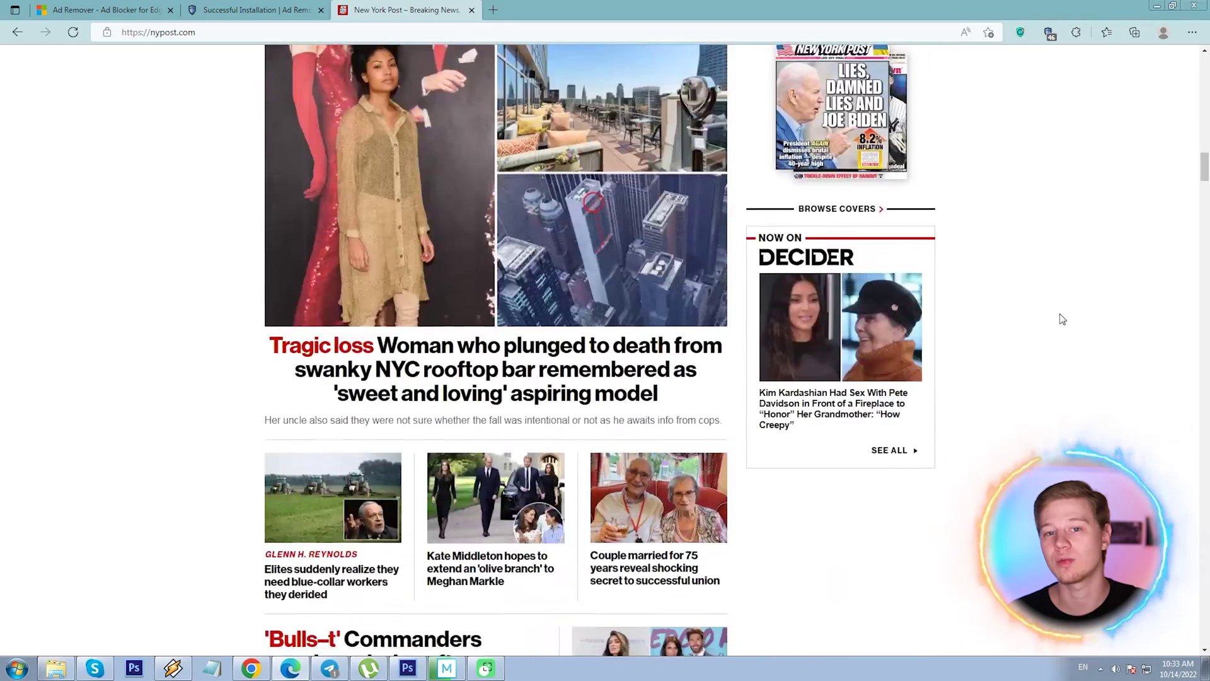
pyautogui.scroll(-10, 1063, 318)
pyautogui.scroll(10, 1063, 319)
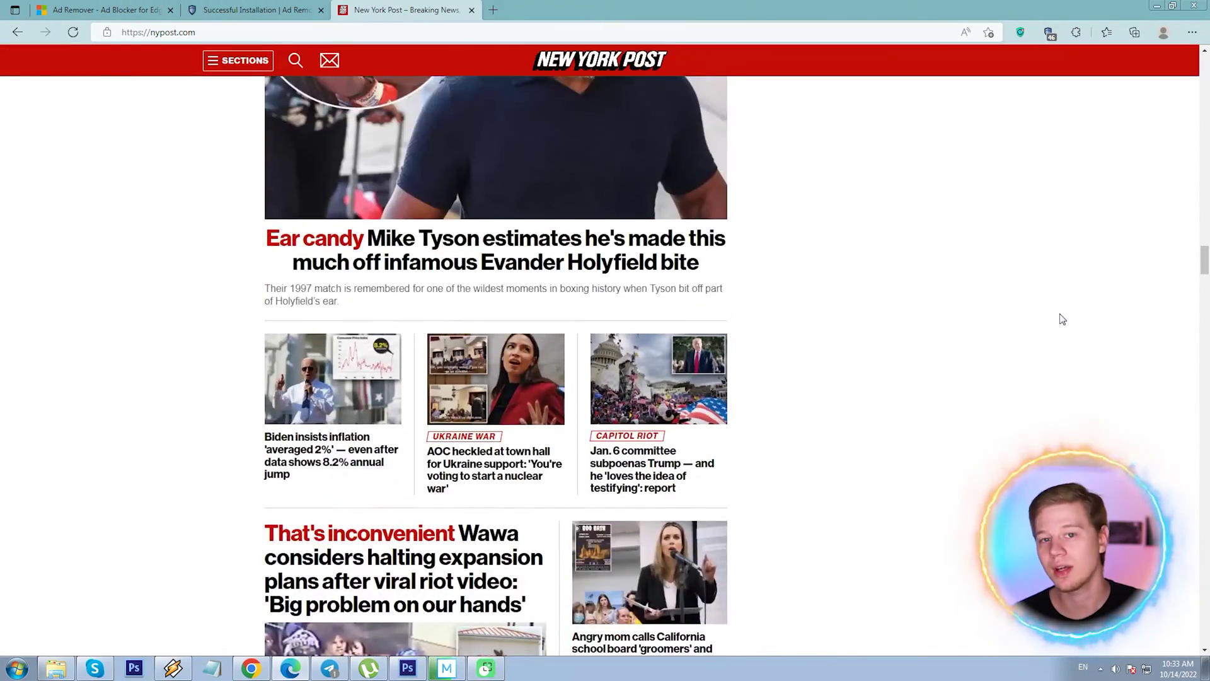
pyautogui.scroll(-20, 1063, 319)
pyautogui.click(1049, 32)
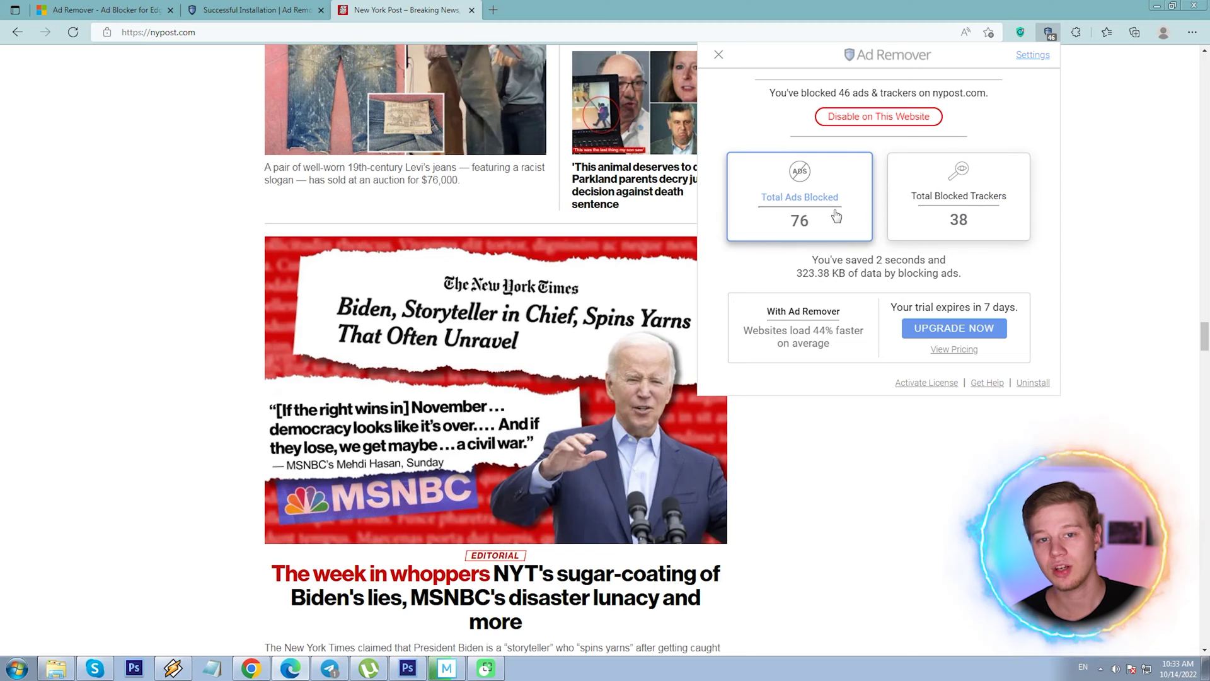
pyautogui.click(915, 458)
pyautogui.scroll(-12, 900, 304)
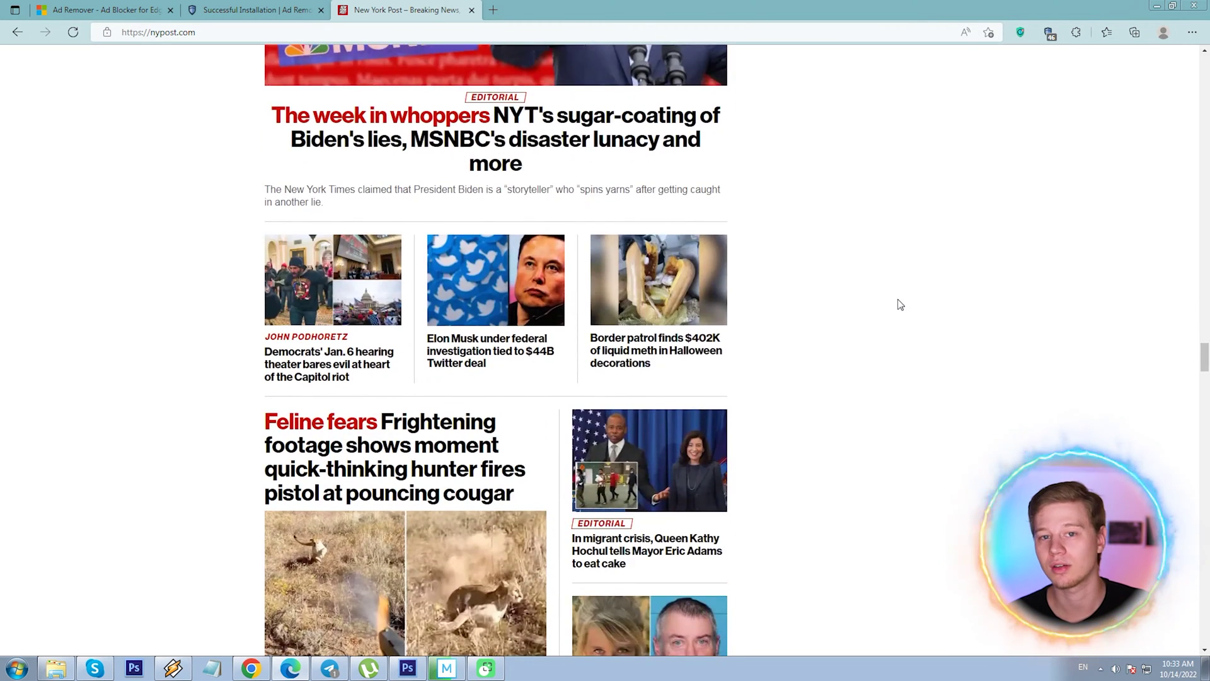
pyautogui.scroll(-6, 899, 303)
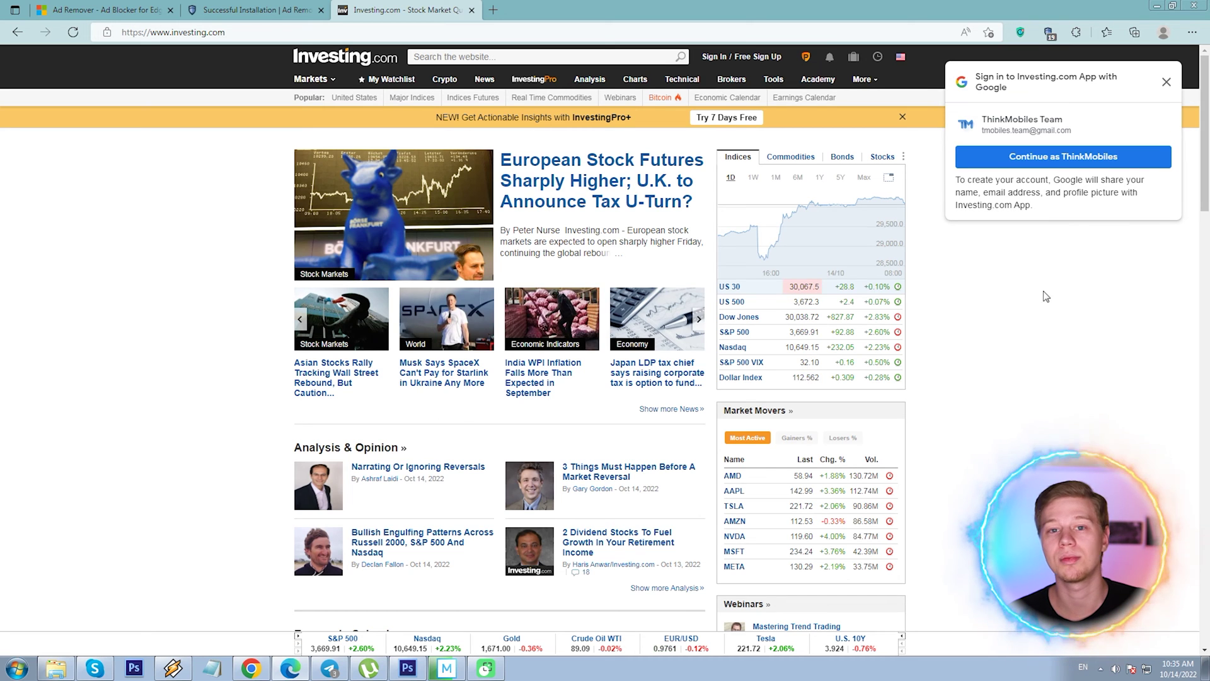
# Check the Investing.com homepage for ads and open Ad Remover's statistics on the Max Verstappen's Top 10 Moments YouTube video
pyautogui.scroll(-5, 944, 238)
pyautogui.scroll(-6, 945, 238)
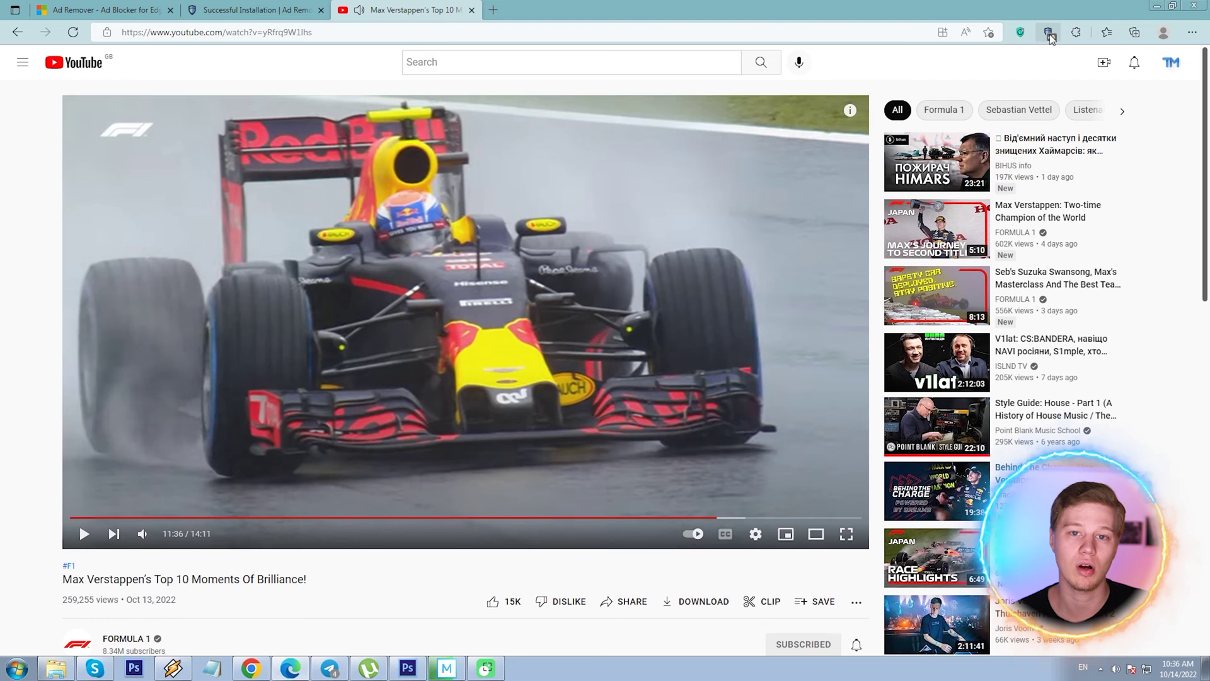
pyautogui.click(1048, 33)
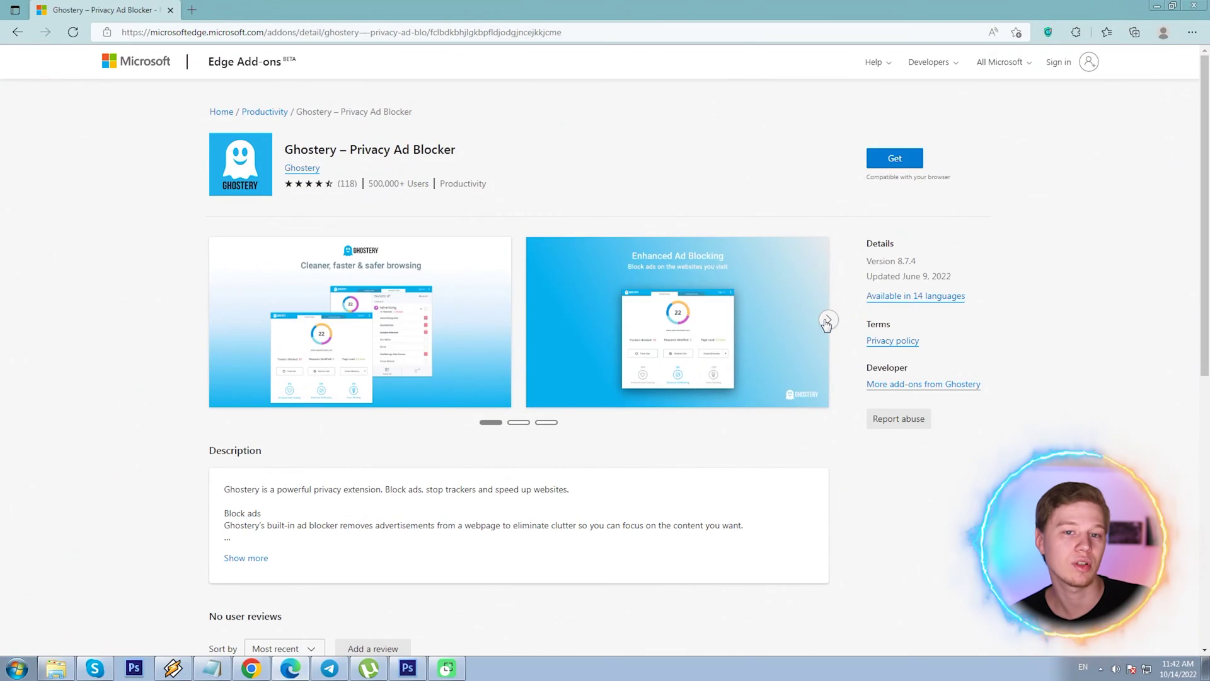
# Browse the screenshots on the Ghostery – Privacy Ad Blocker page in Edge Add-ons
pyautogui.click(827, 320)
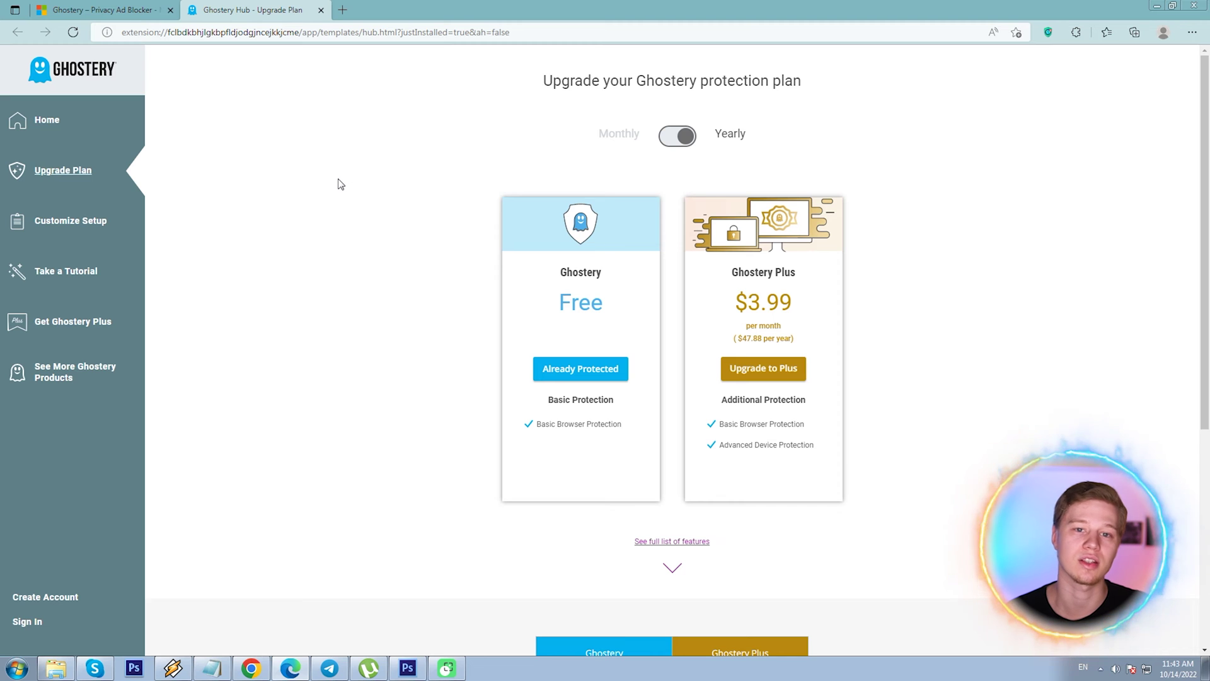
# Compare the free Ghostery and Ghostery Plus plans in the feature table on the Upgrade Plan page
pyautogui.scroll(-1, 336, 184)
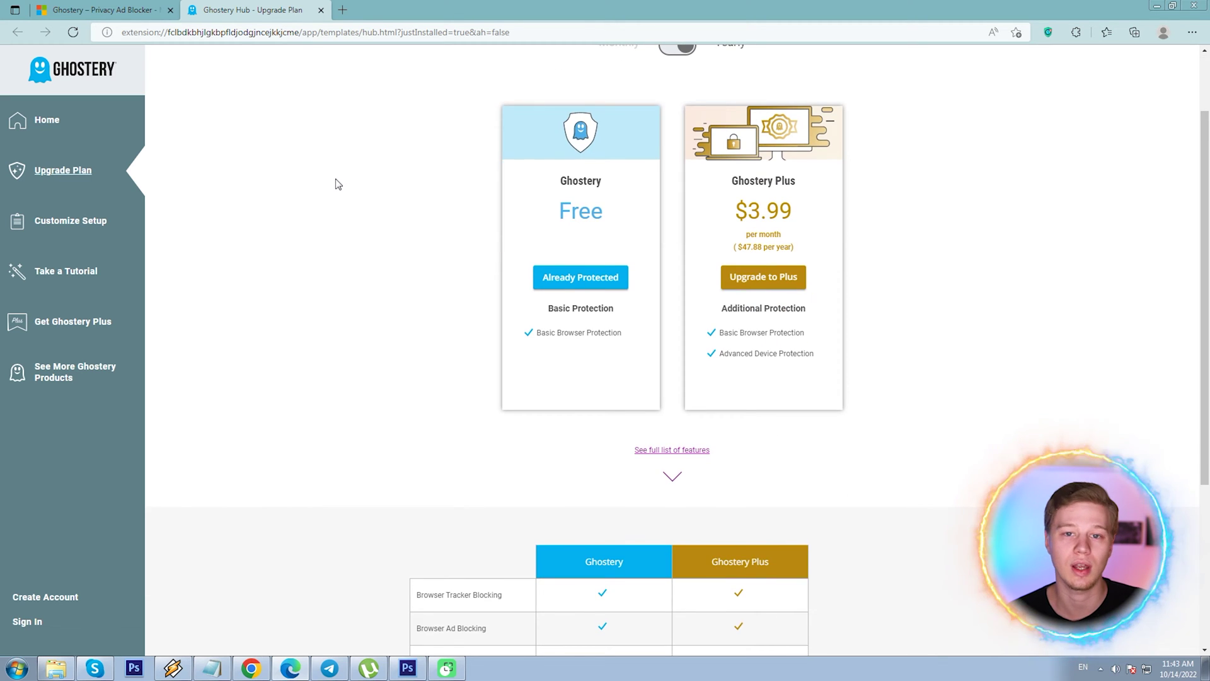
pyautogui.scroll(-3, 336, 183)
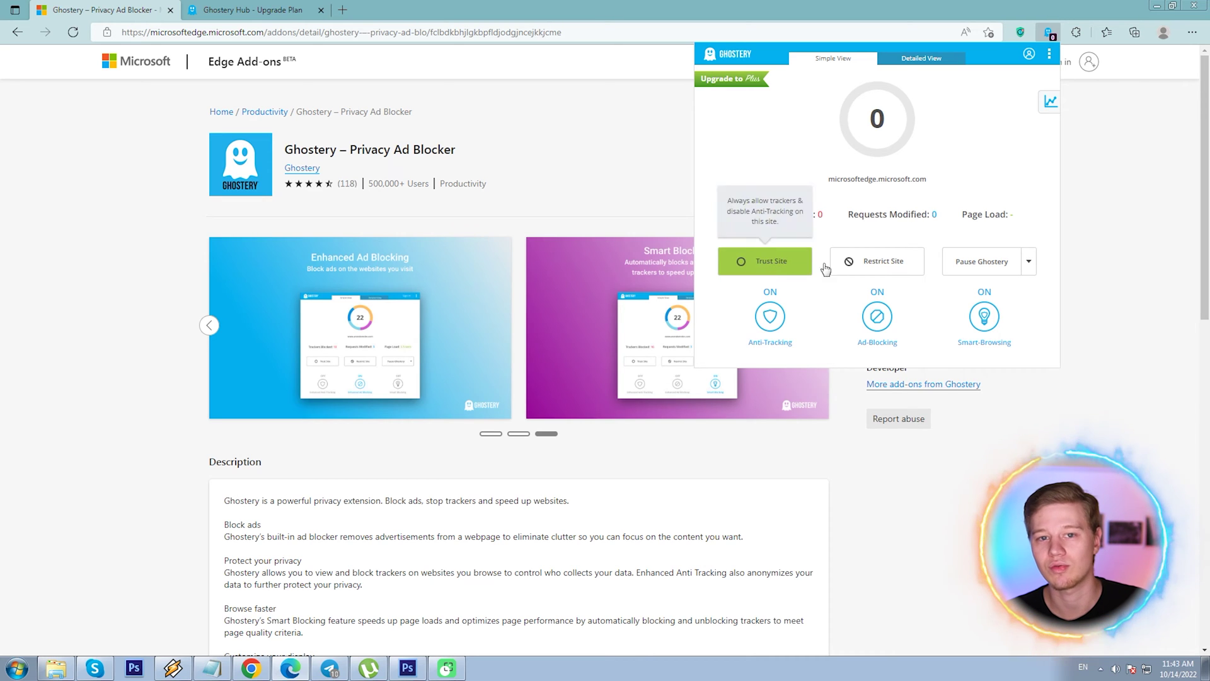
# View Ghostery's pause durations and look through the tracker categories in its Global Blocking settings
pyautogui.click(1031, 264)
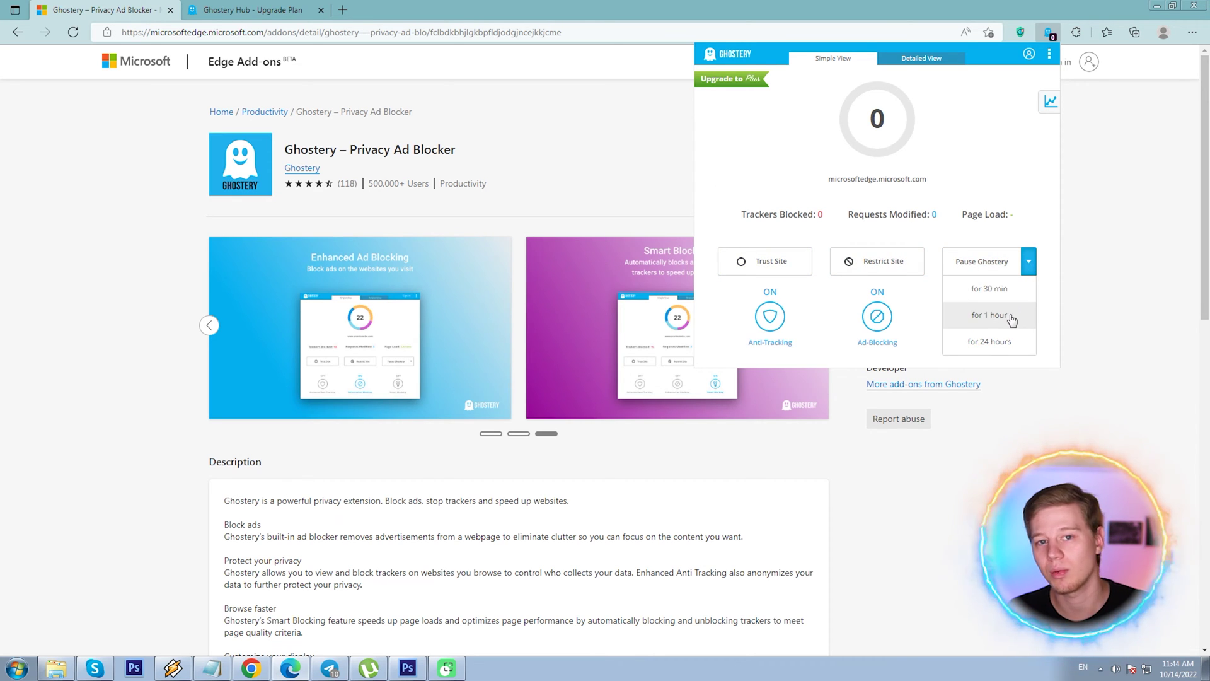
pyautogui.click(1028, 261)
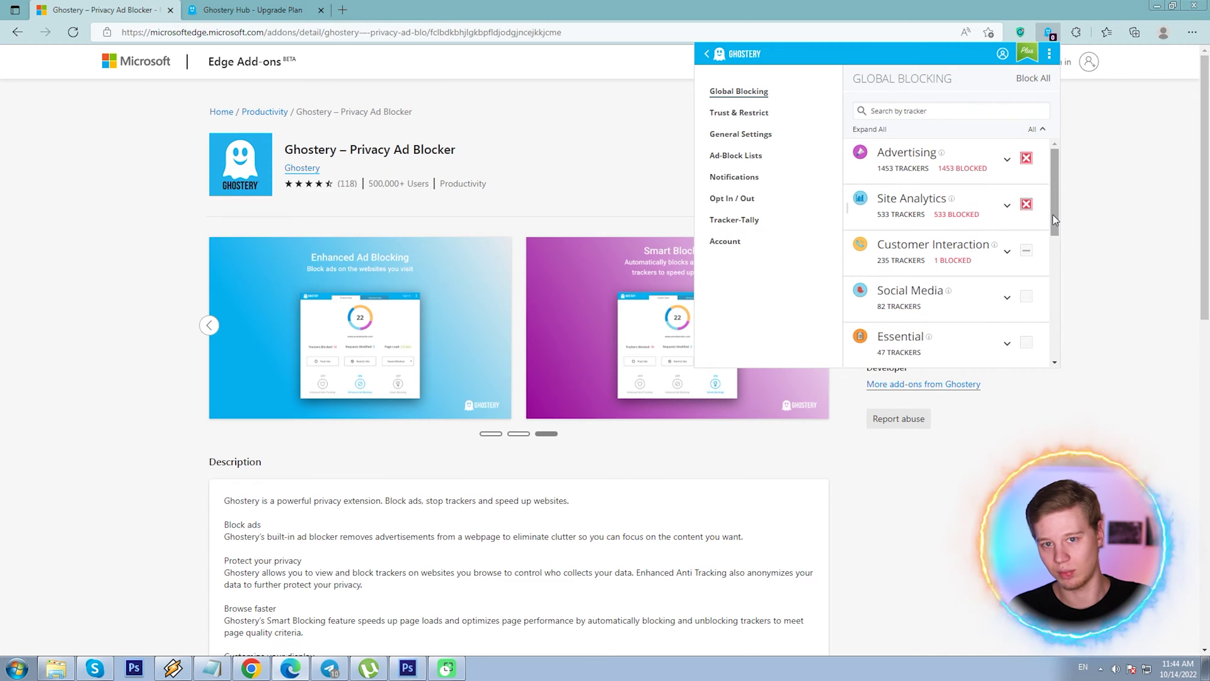
pyautogui.moveTo(1052, 214)
pyautogui.mouseDown()
pyautogui.moveTo(1063, 268)
pyautogui.moveTo(1065, 223)
pyautogui.moveTo(1066, 232)
pyautogui.mouseUp()
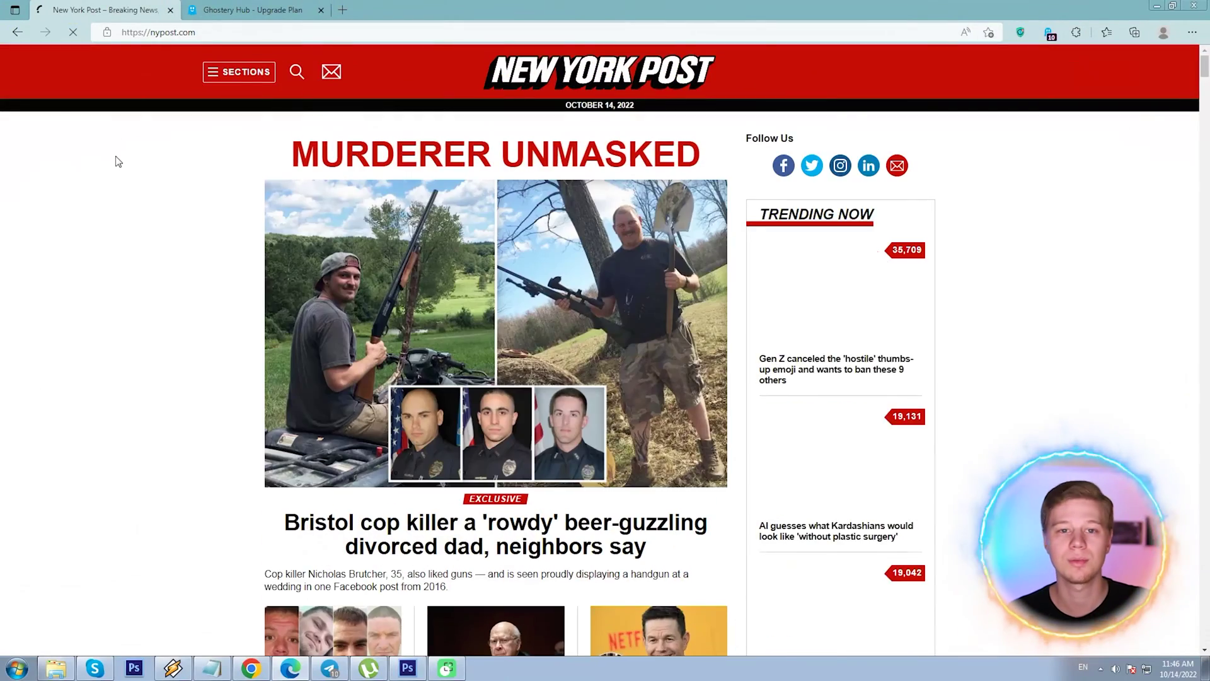
# Check the New York Post homepage for remaining ads down to the footer and open Ghostery's statistics for it
pyautogui.scroll(-20, 115, 205)
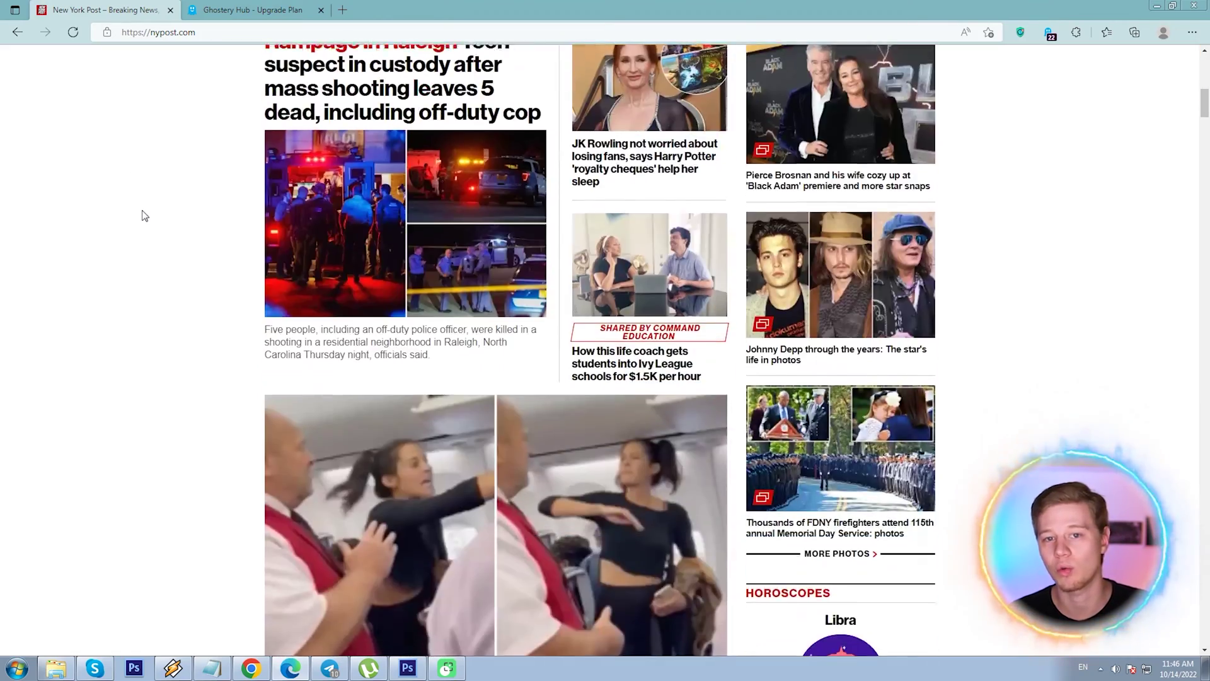
pyautogui.scroll(-20, 144, 214)
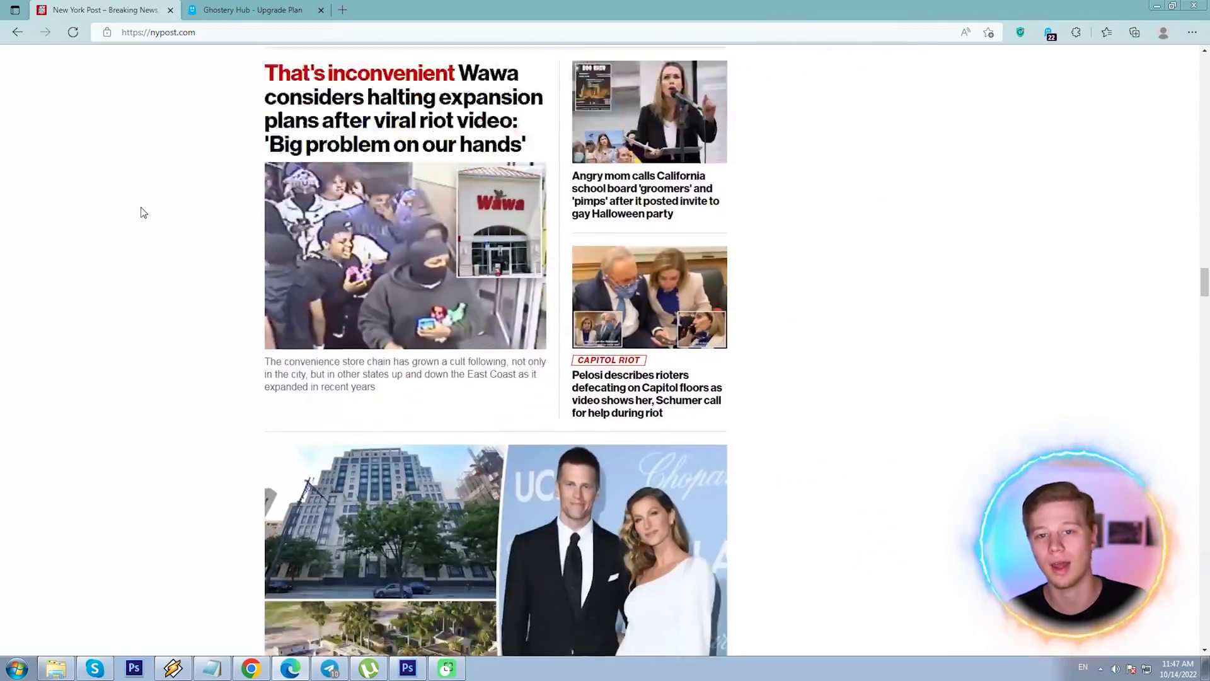
pyautogui.scroll(-20, 144, 212)
pyautogui.click(1050, 32)
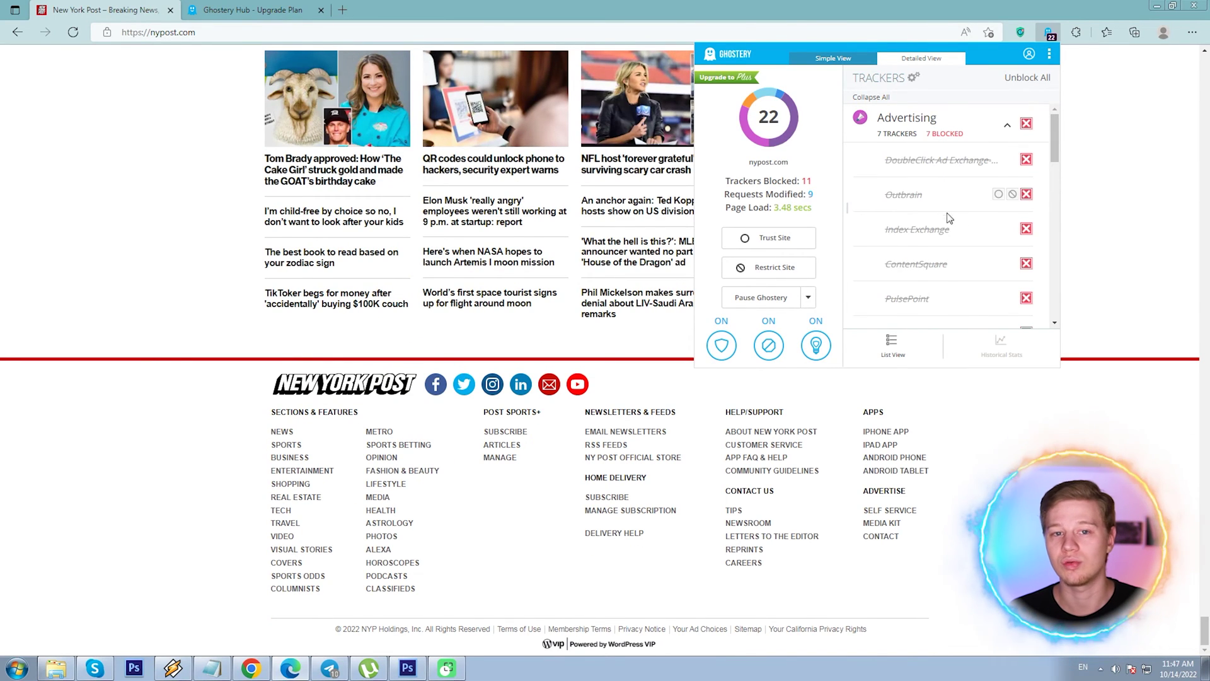
# Examine Ghostery's detailed tracker list for nypost.com, from Advertising through Social Media, and switch to the Simple View
pyautogui.moveTo(1053, 135); pyautogui.dragTo(1055, 192)
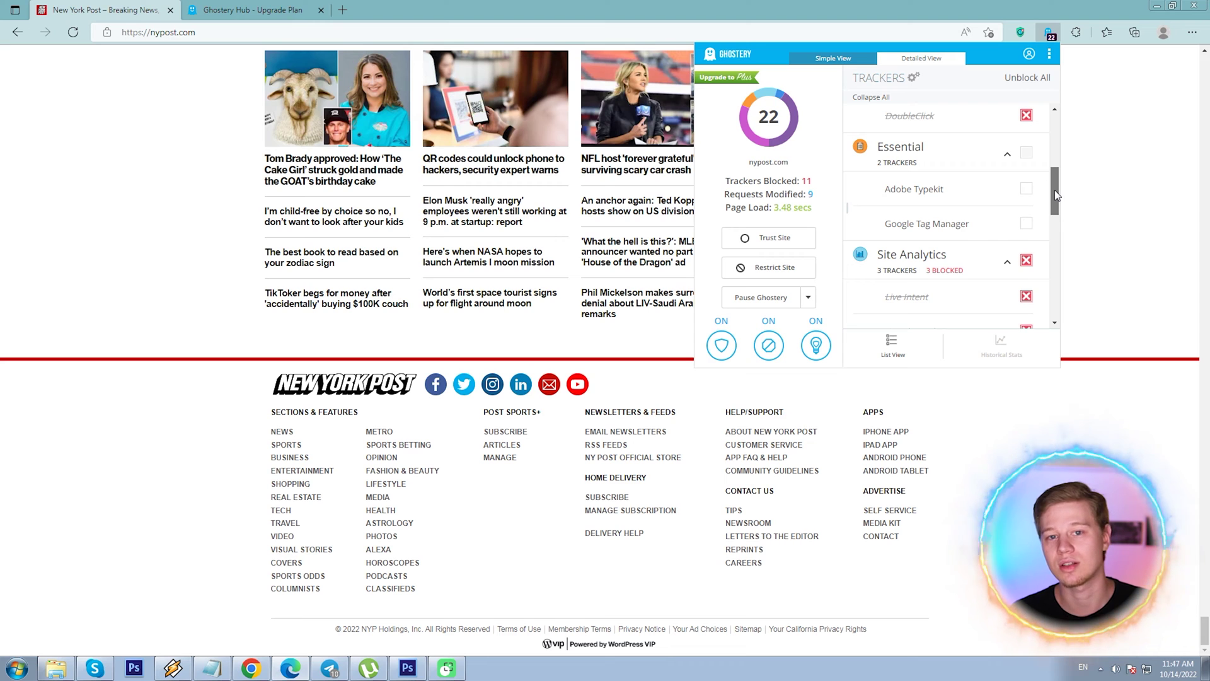
pyautogui.moveTo(947, 189)
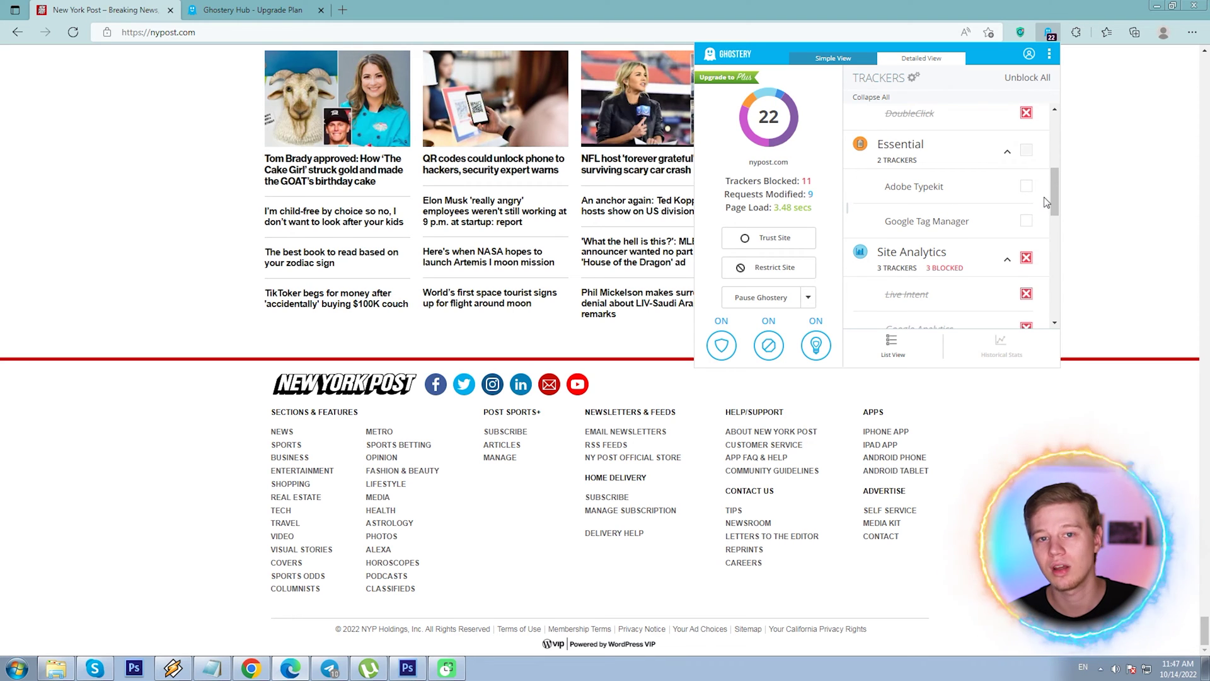
pyautogui.moveTo(1053, 192); pyautogui.dragTo(1055, 224)
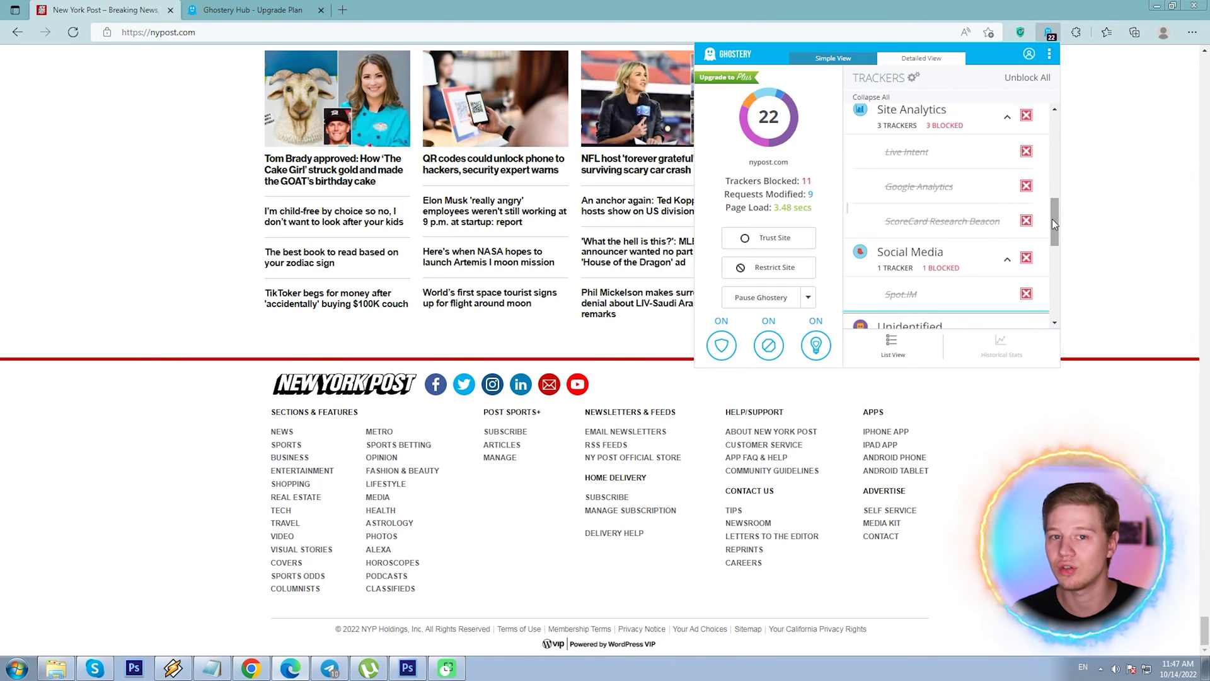
pyautogui.click(826, 66)
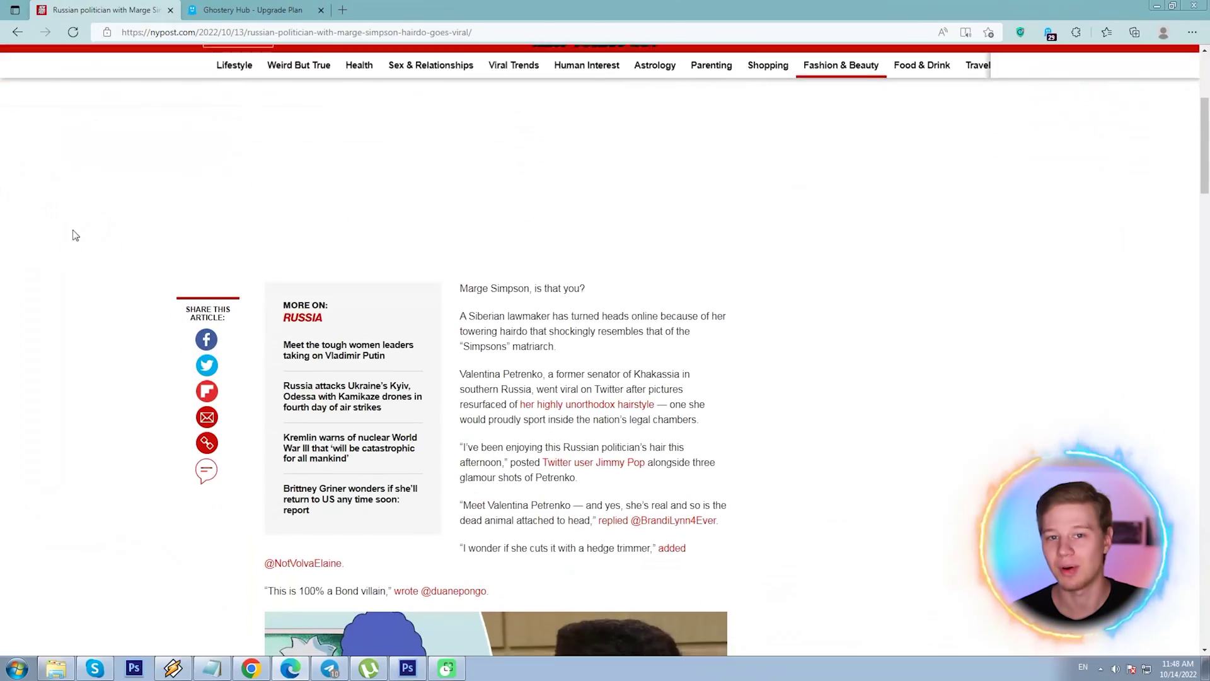
# Examine the New York Post article on the Russian politician's Marge Simpson hairdo for remaining ads
pyautogui.scroll(-5, 73, 233)
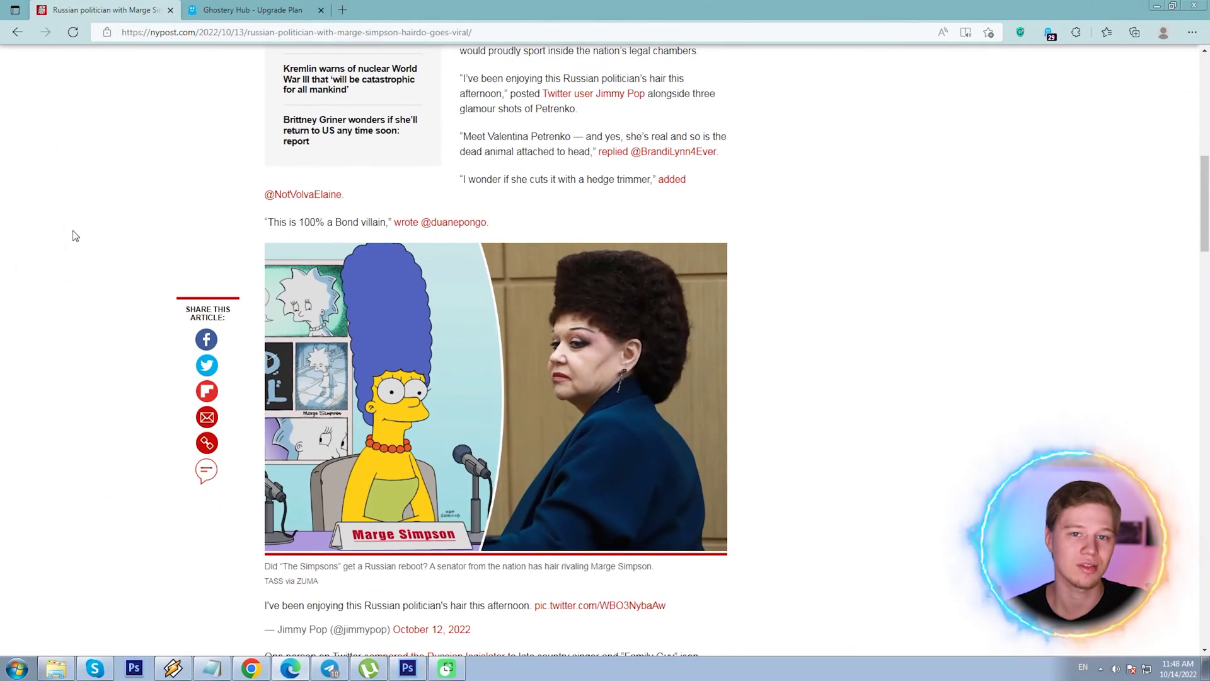
pyautogui.scroll(-6, 75, 235)
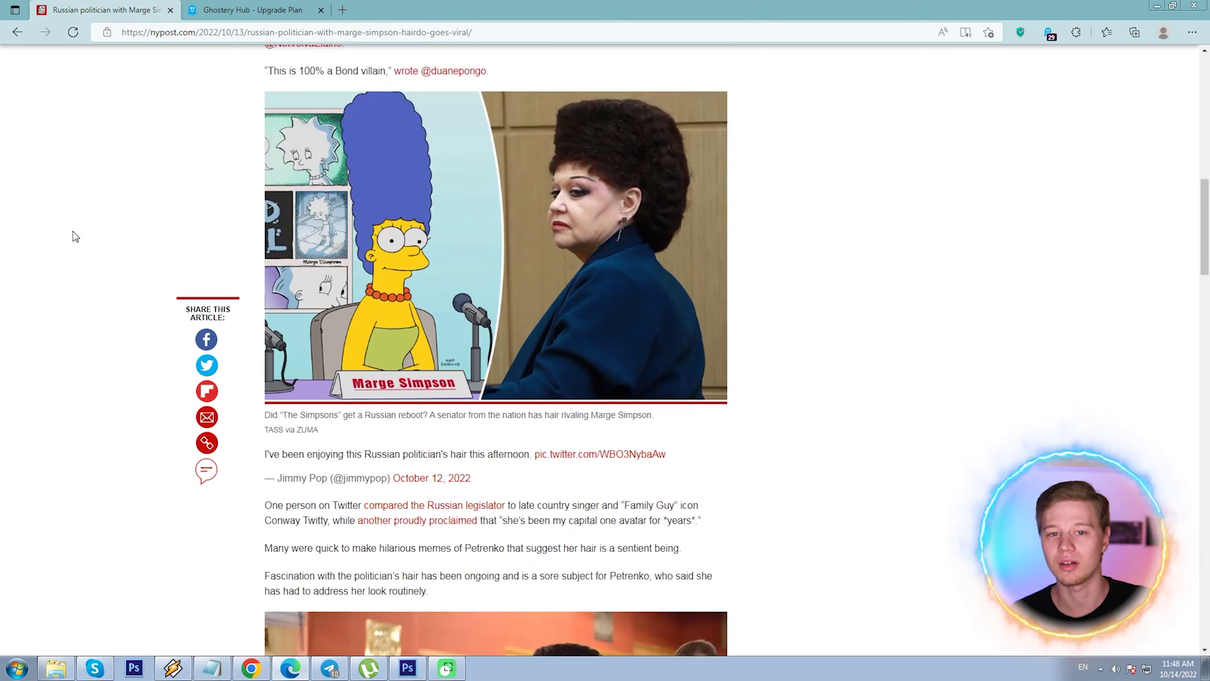
pyautogui.scroll(-6, 74, 237)
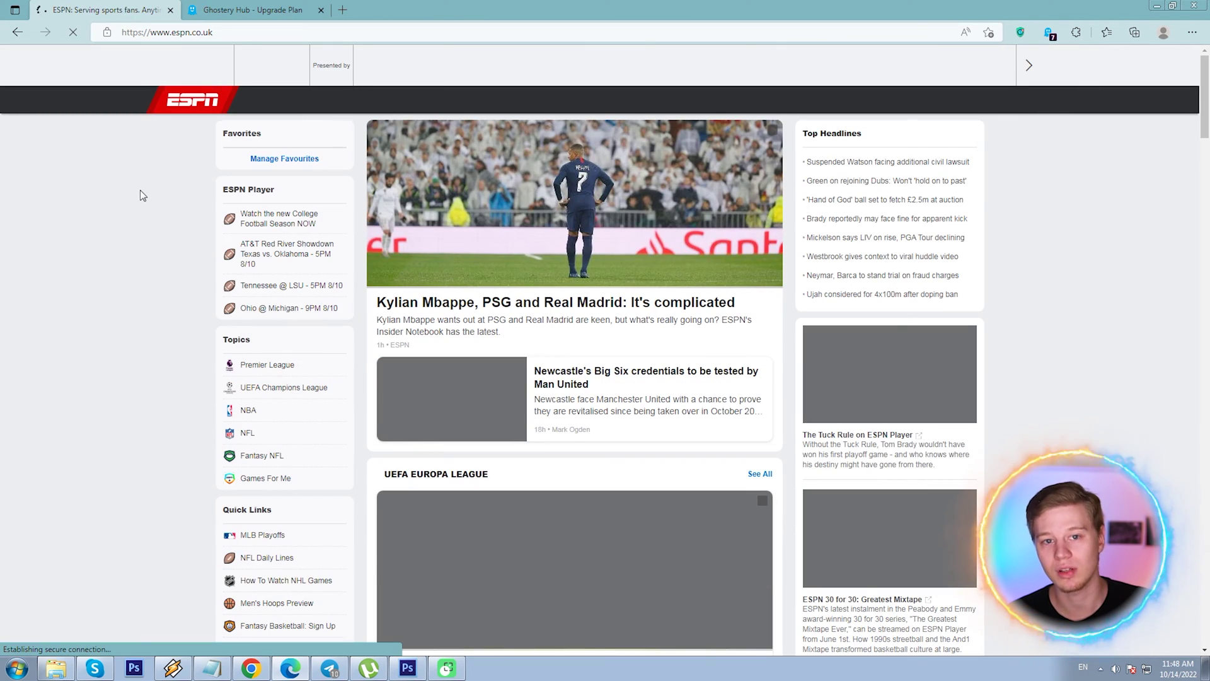
# Check the ESPN UK homepage for remaining ads down to the footer and open Ghostery's tracker statistics for it
pyautogui.scroll(-13, 153, 232)
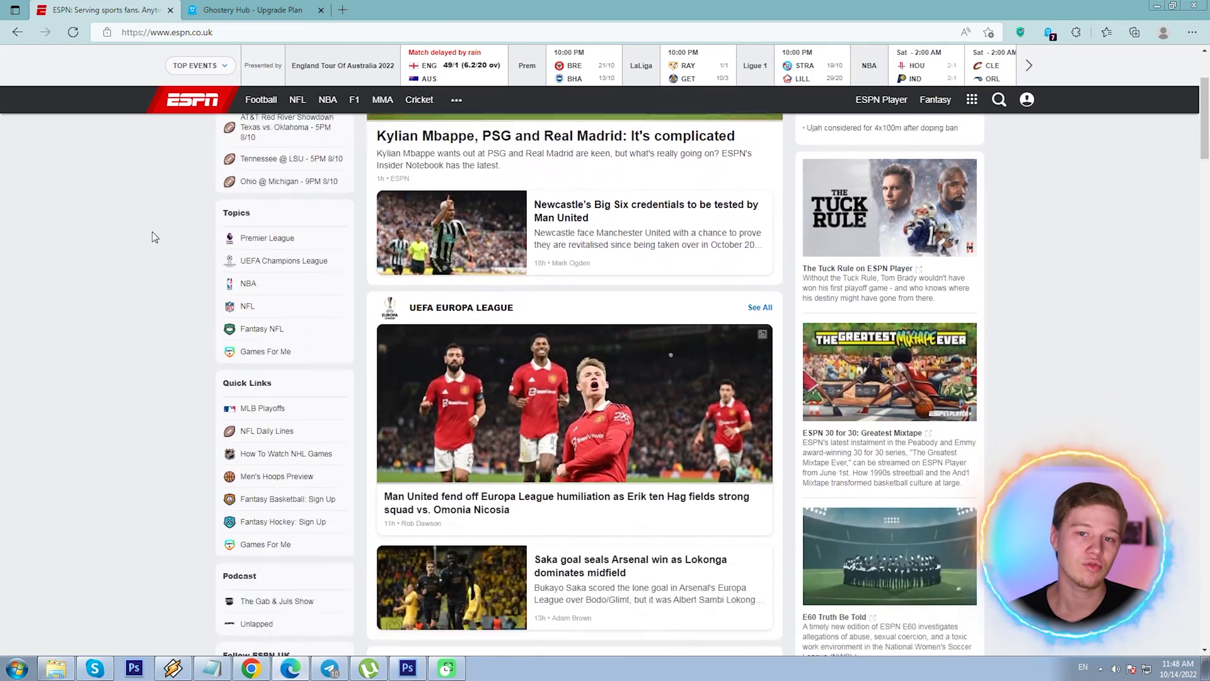
pyautogui.scroll(9, 152, 228)
pyautogui.scroll(-20, 158, 226)
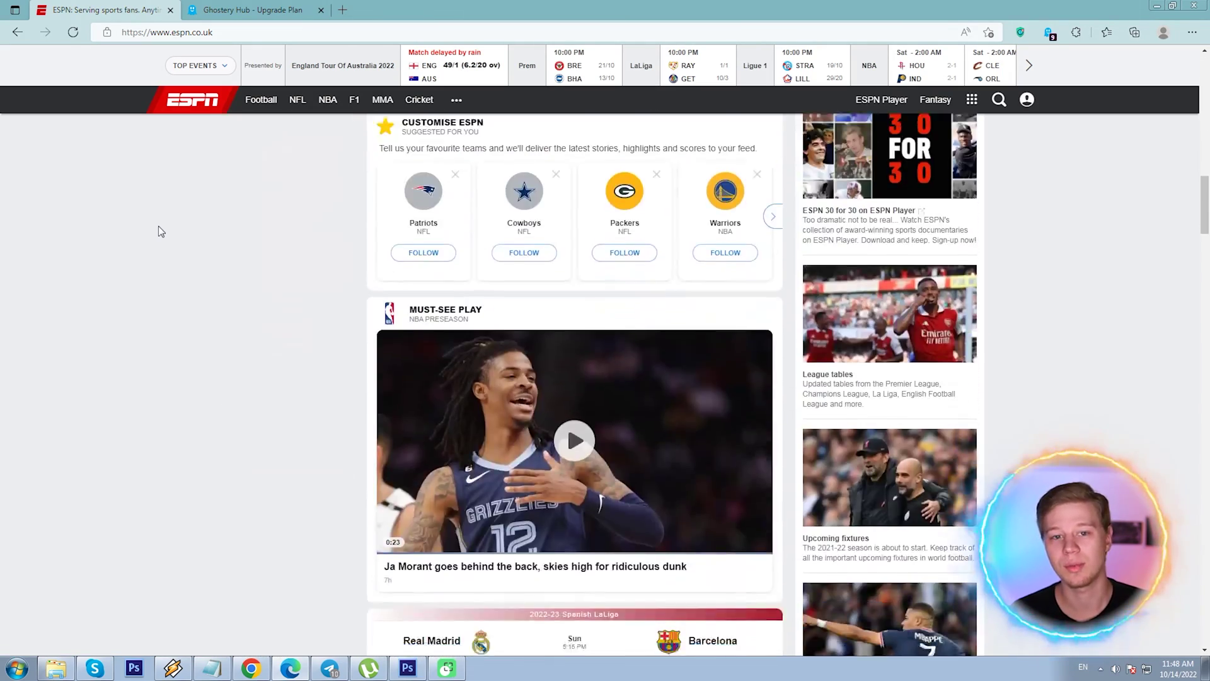
pyautogui.click(1048, 33)
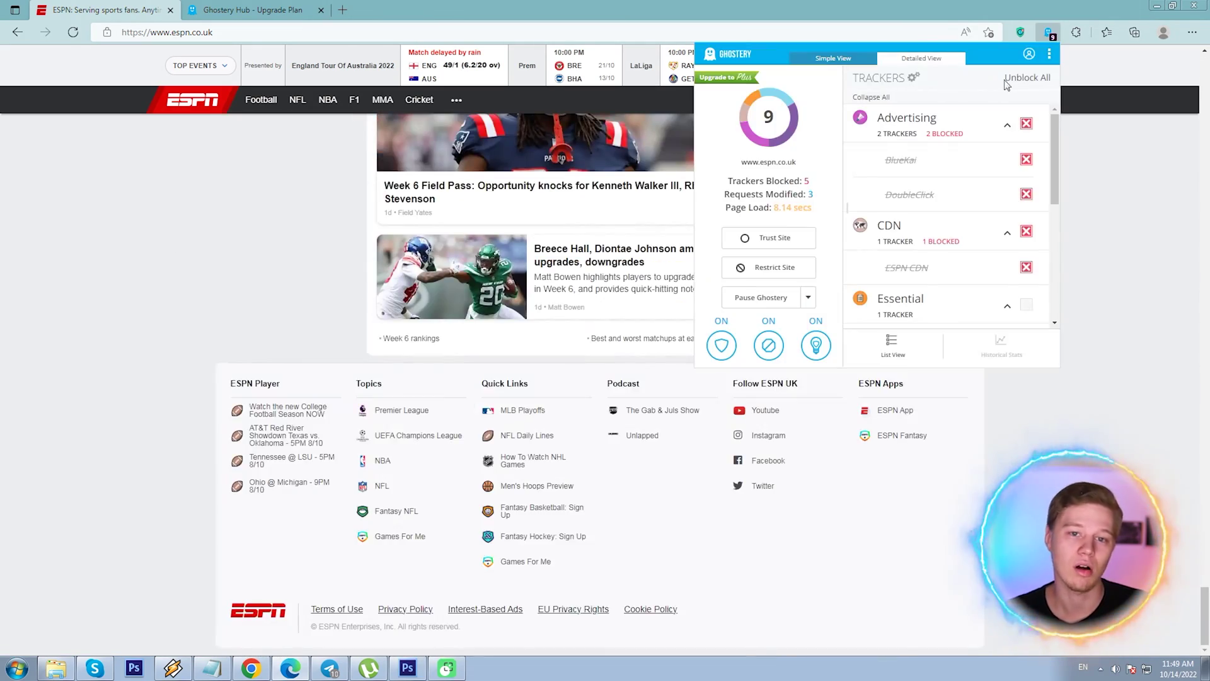